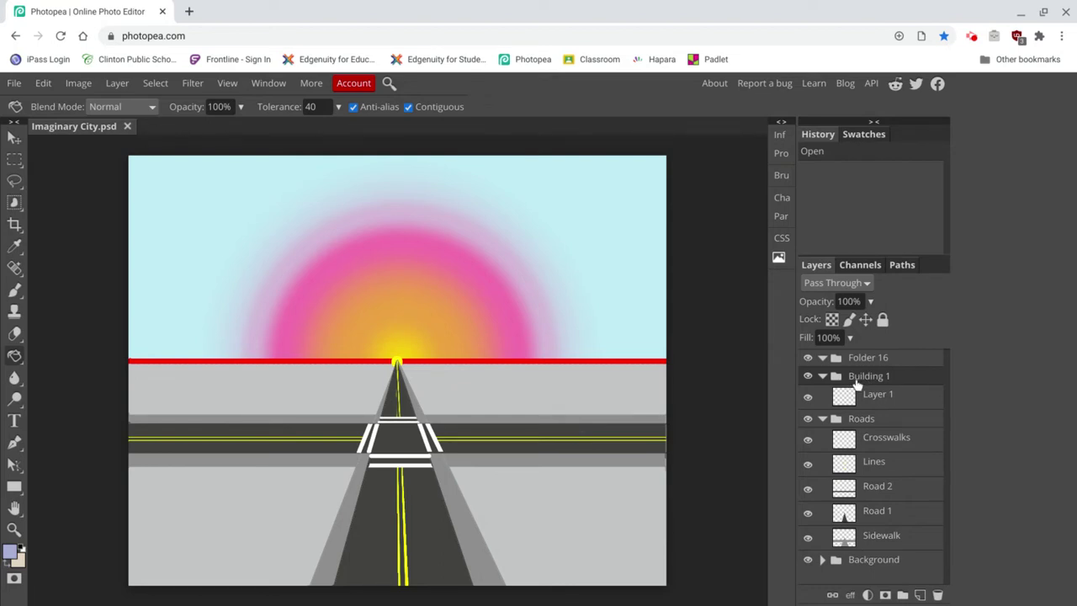
Rename the layer inside the Building 1 folder to Front
{"action": "double_click", "coordinate": [879, 395]}
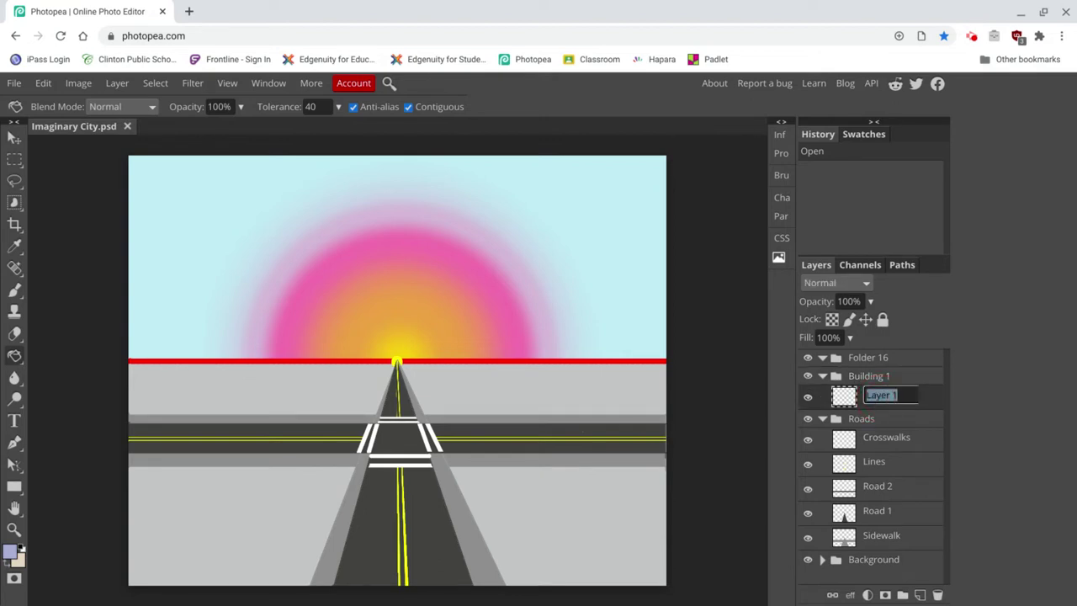
{"action": "type", "text": "Front"}
{"action": "left_click", "coordinate": [932, 401]}
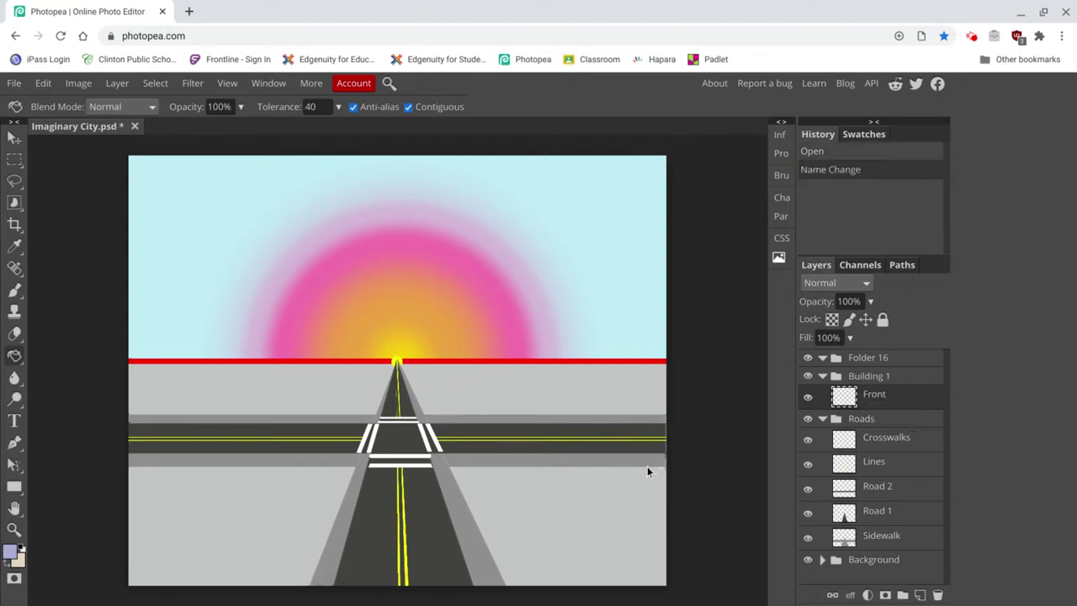
Ready the 5 px Brush at 100% hardness and set the foreground colour to a brick-like reddish brown
{"action": "left_click", "coordinate": [15, 289]}
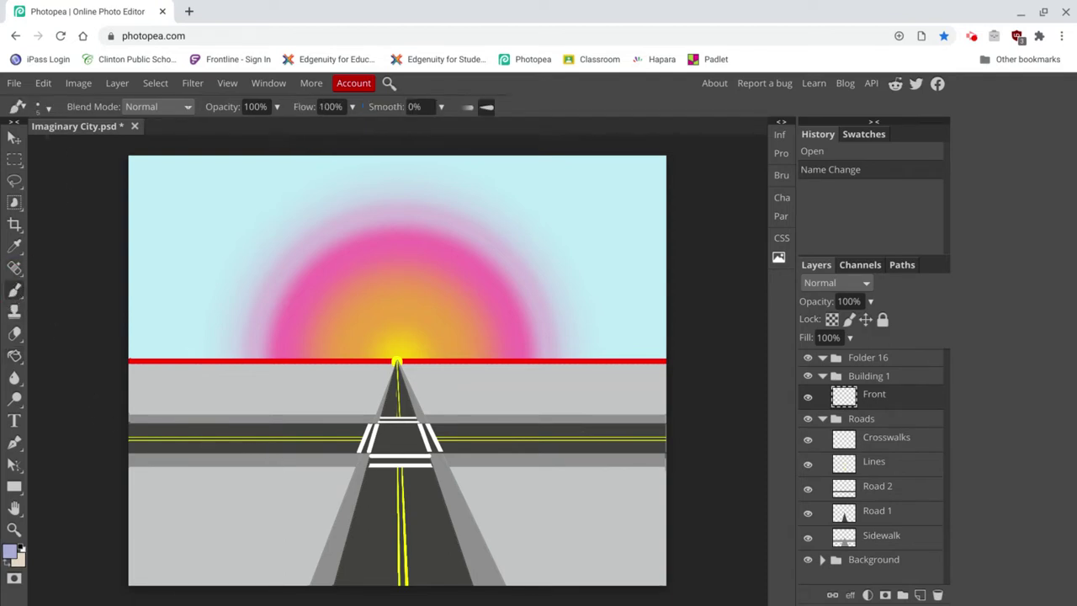
{"action": "left_click", "coordinate": [48, 111]}
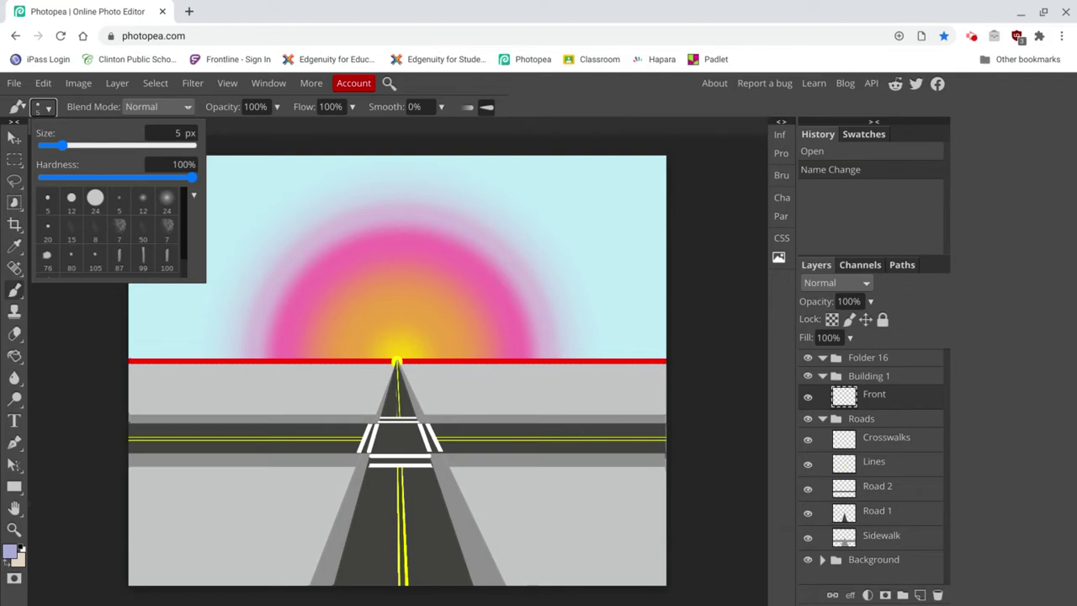
{"action": "left_click", "coordinate": [76, 505]}
{"action": "left_click", "coordinate": [10, 552]}
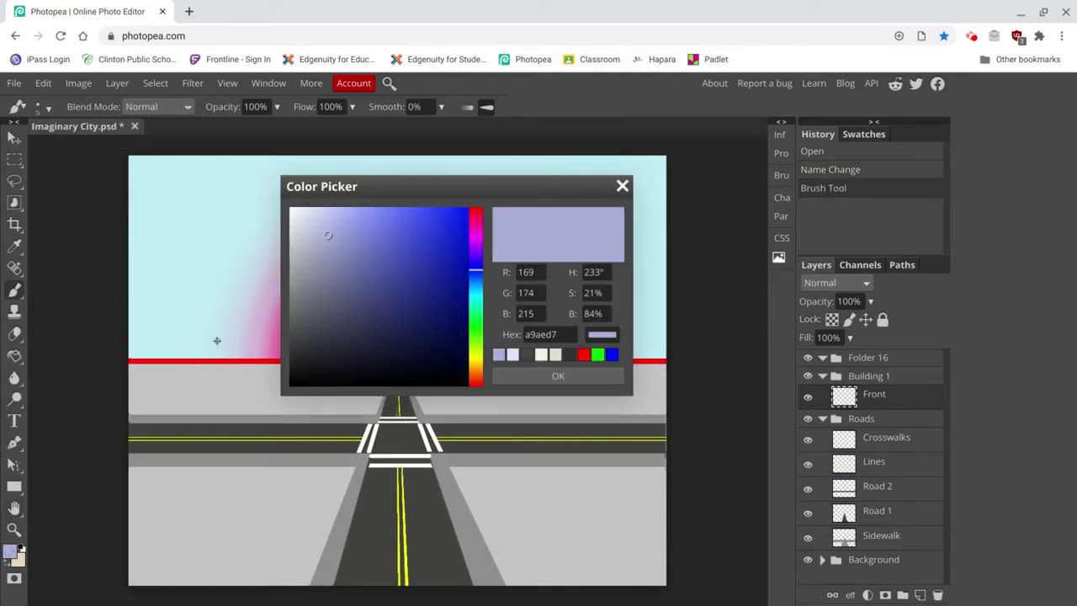
{"action": "left_click", "coordinate": [476, 377]}
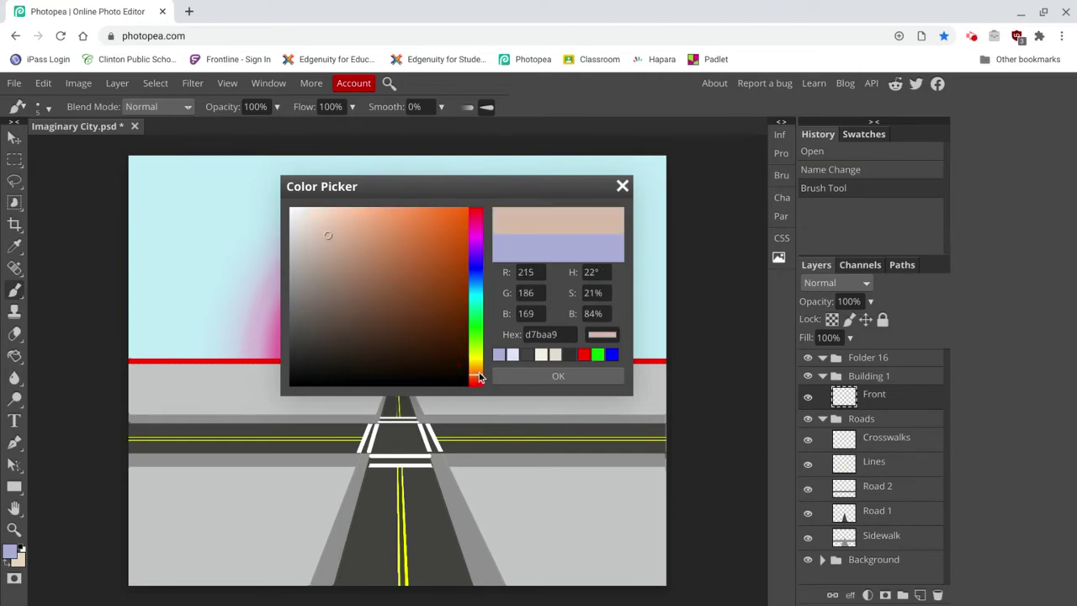
{"action": "left_click", "coordinate": [477, 375]}
{"action": "left_click", "coordinate": [335, 217]}
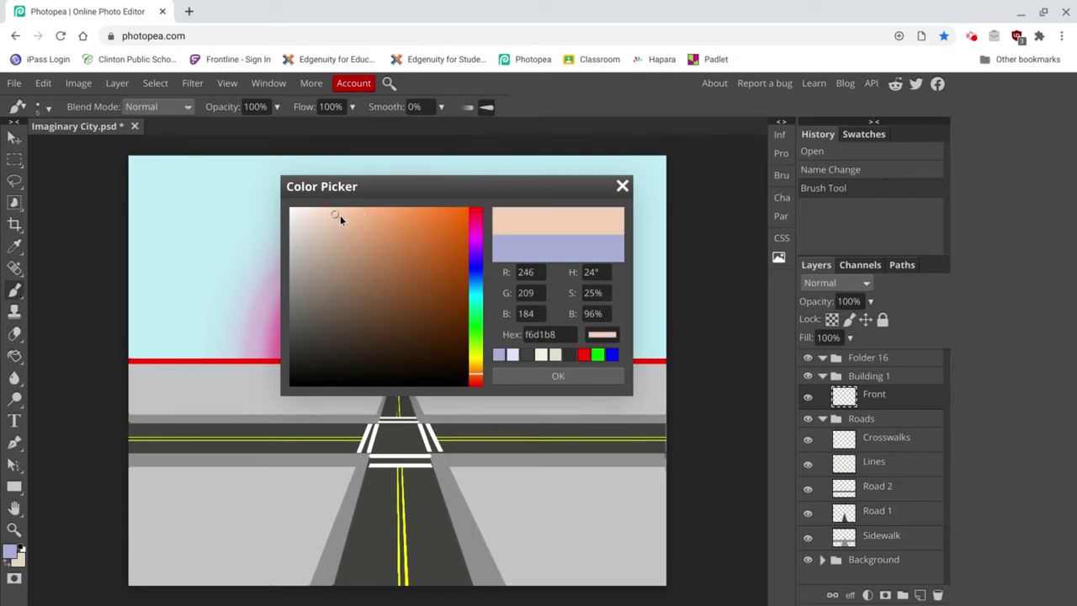
{"action": "mouse_move", "coordinate": [419, 275]}
{"action": "left_mouse_down"}
{"action": "mouse_move", "coordinate": [452, 273]}
{"action": "mouse_move", "coordinate": [451, 262]}
{"action": "left_mouse_up"}
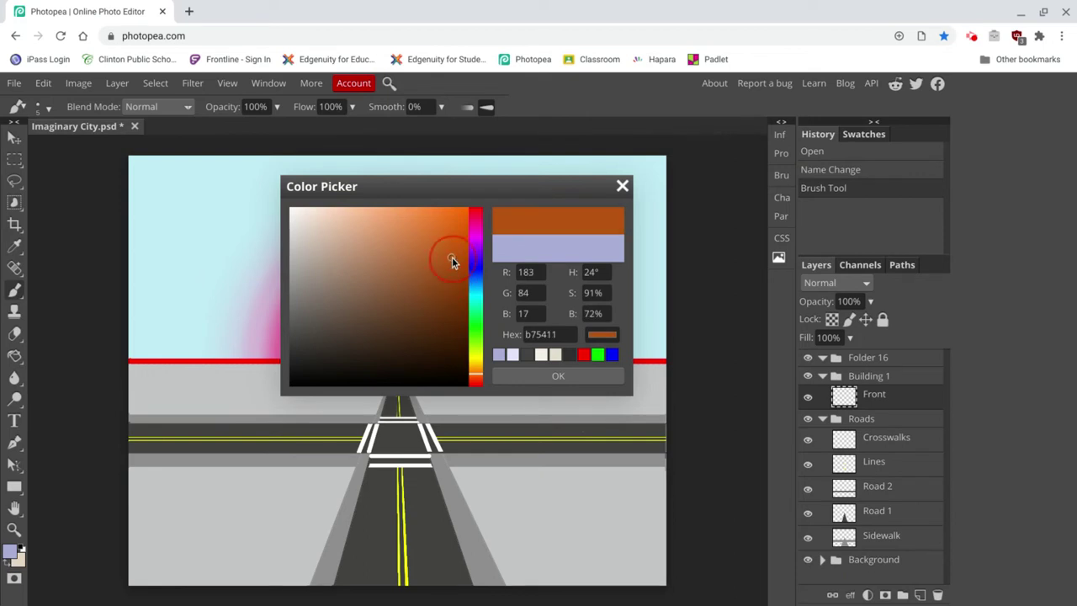
{"action": "left_click", "coordinate": [429, 256]}
{"action": "left_click", "coordinate": [438, 271]}
{"action": "left_click", "coordinate": [449, 259]}
{"action": "left_click", "coordinate": [473, 383]}
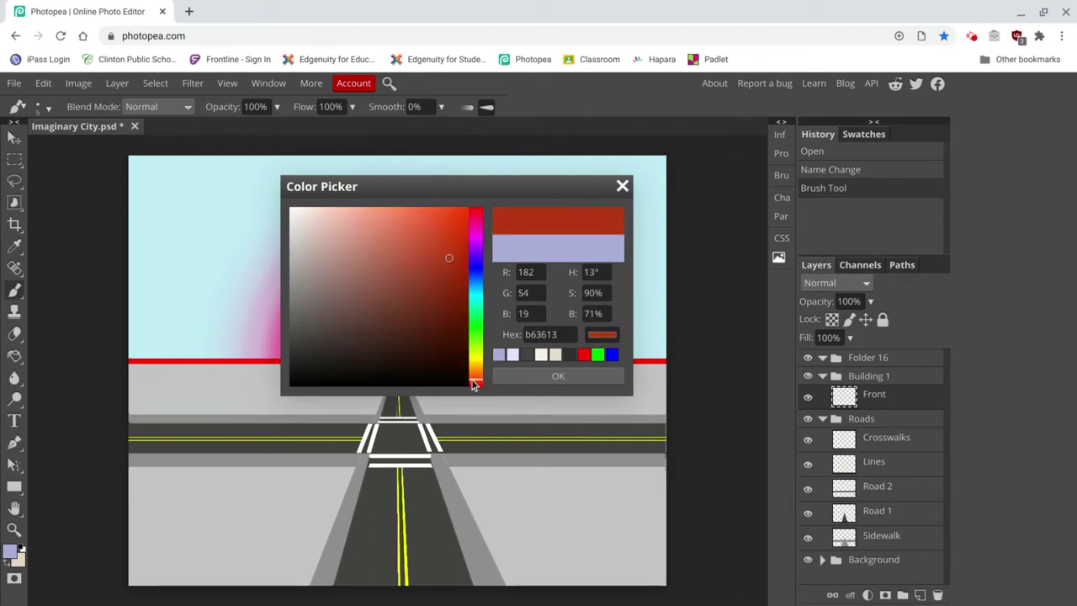
{"action": "left_click", "coordinate": [435, 280]}
{"action": "left_click", "coordinate": [437, 263]}
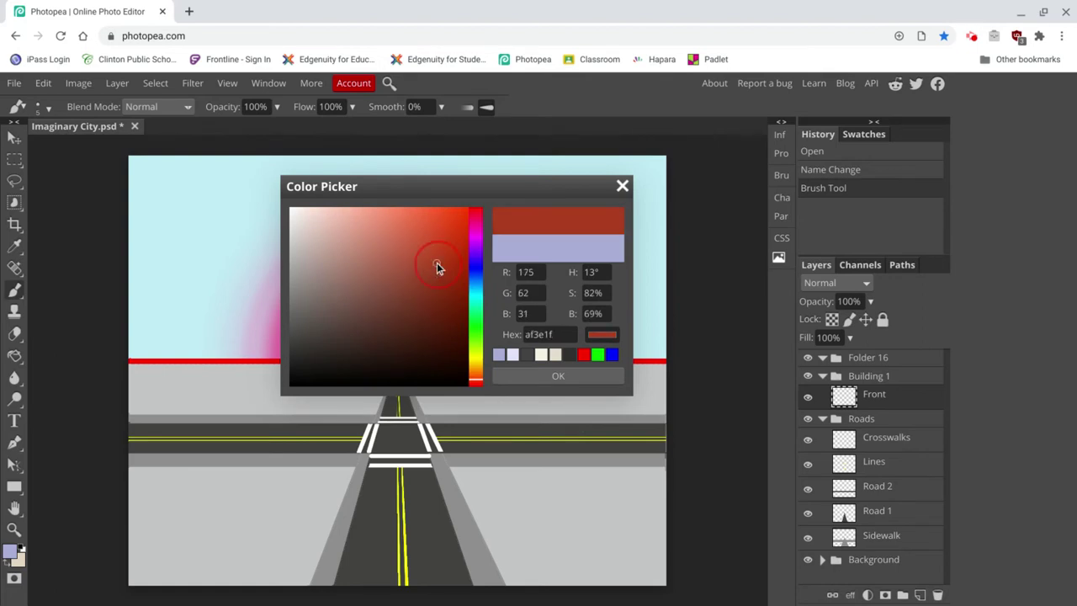
{"action": "left_click", "coordinate": [476, 377]}
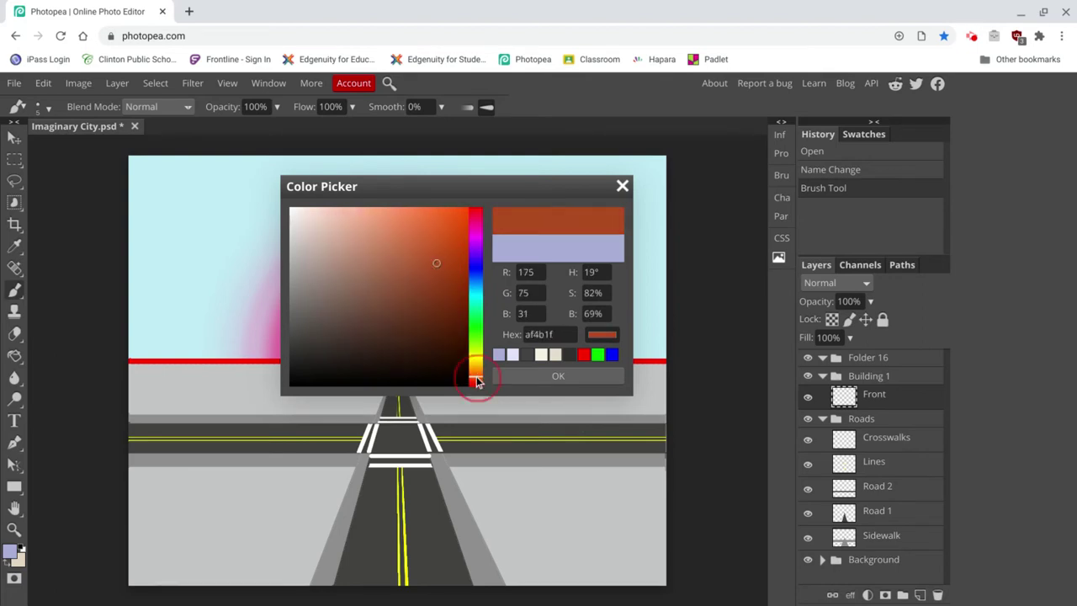
{"action": "left_click", "coordinate": [417, 288]}
{"action": "left_click", "coordinate": [424, 271]}
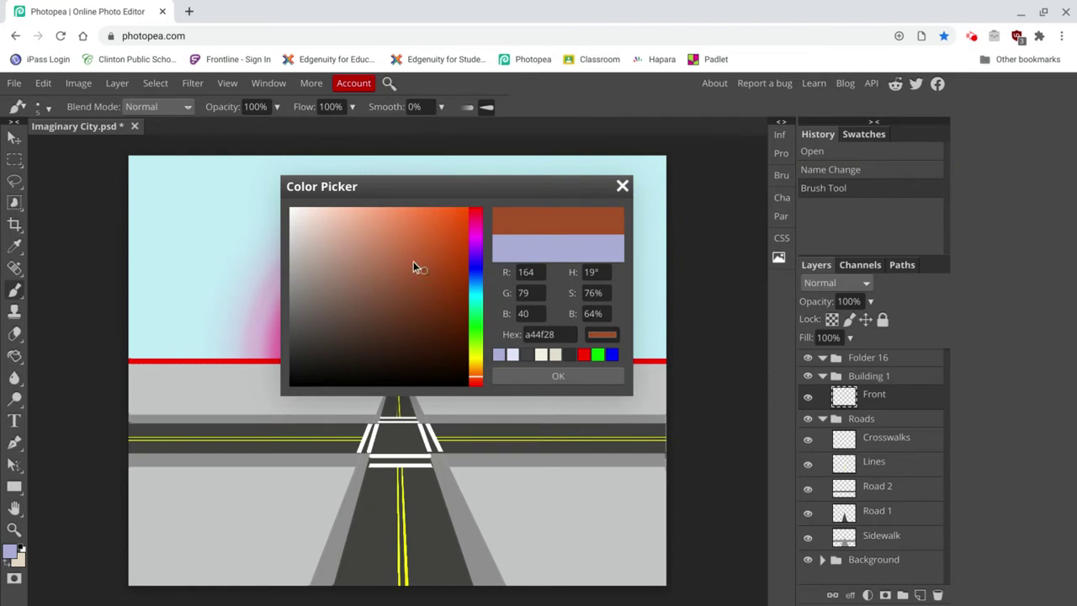
{"action": "left_click", "coordinate": [421, 257]}
{"action": "left_click", "coordinate": [432, 262]}
{"action": "left_click", "coordinate": [434, 269]}
{"action": "left_click", "coordinate": [545, 385]}
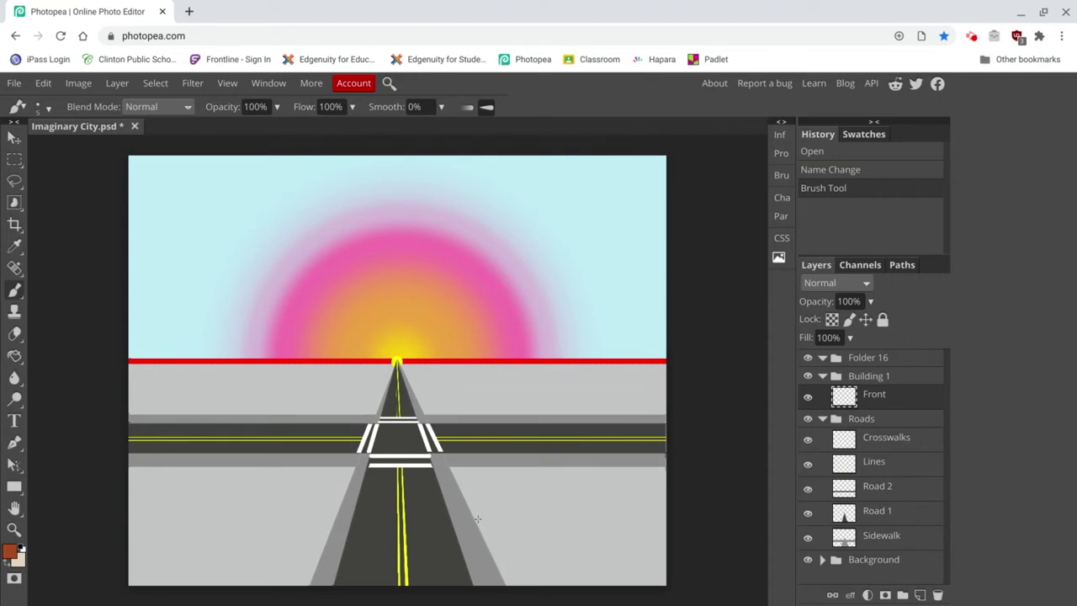
Paint four straight, overlapping lines forming a tall rectangular building outline to the right of the vertical road, crossing the horizon
{"action": "left_click_drag", "start_coordinate": [477, 519], "coordinate": [606, 518]}
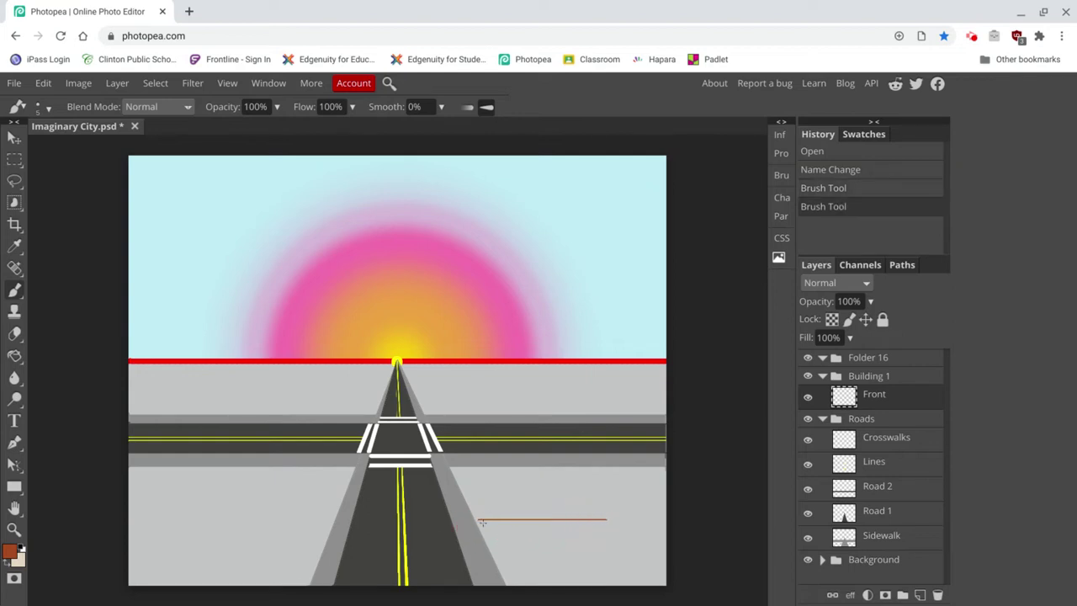
{"action": "mouse_move", "coordinate": [483, 527]}
{"action": "left_mouse_down"}
{"action": "mouse_move", "coordinate": [501, 433]}
{"action": "mouse_move", "coordinate": [496, 313]}
{"action": "left_mouse_up"}
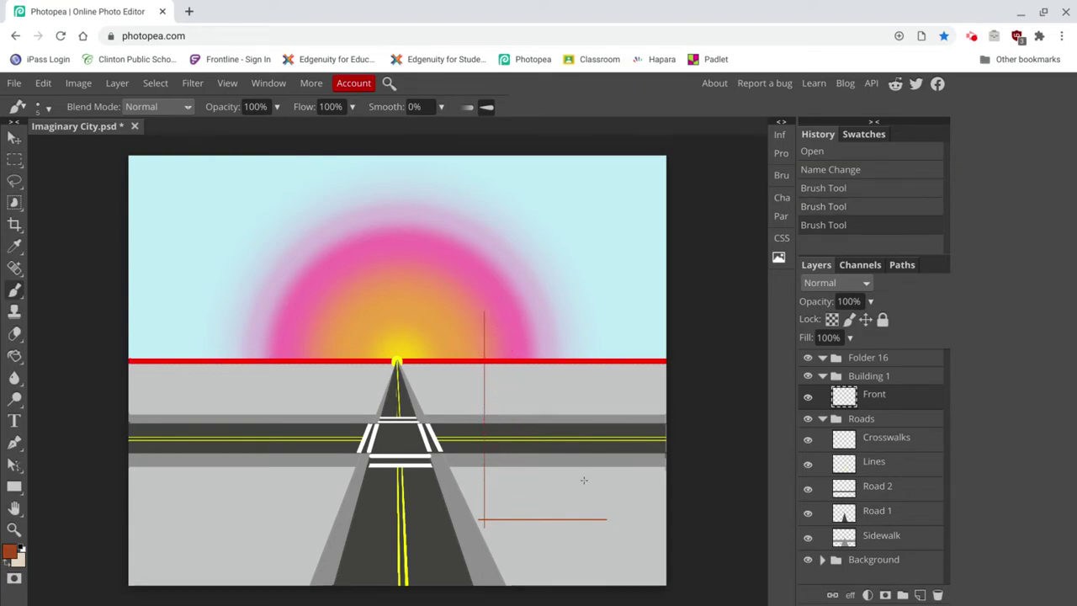
{"action": "left_click_drag", "start_coordinate": [598, 521], "coordinate": [582, 311]}
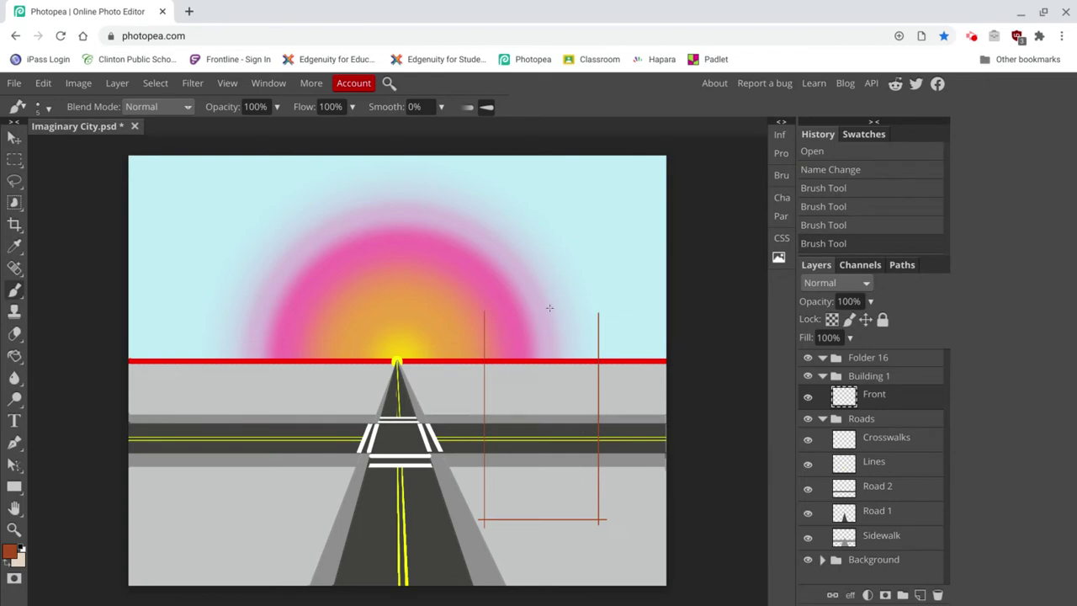
{"action": "left_click", "coordinate": [468, 325], "text": "shift"}
{"action": "key", "text": "ctrl+z"}
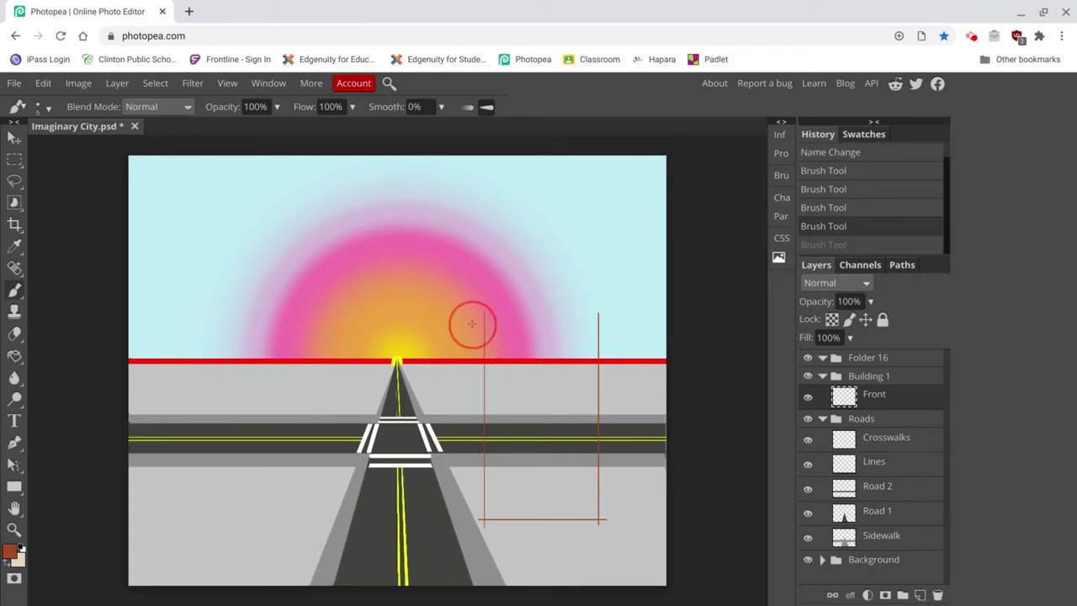
{"action": "left_click_drag", "start_coordinate": [472, 324], "coordinate": [614, 324]}
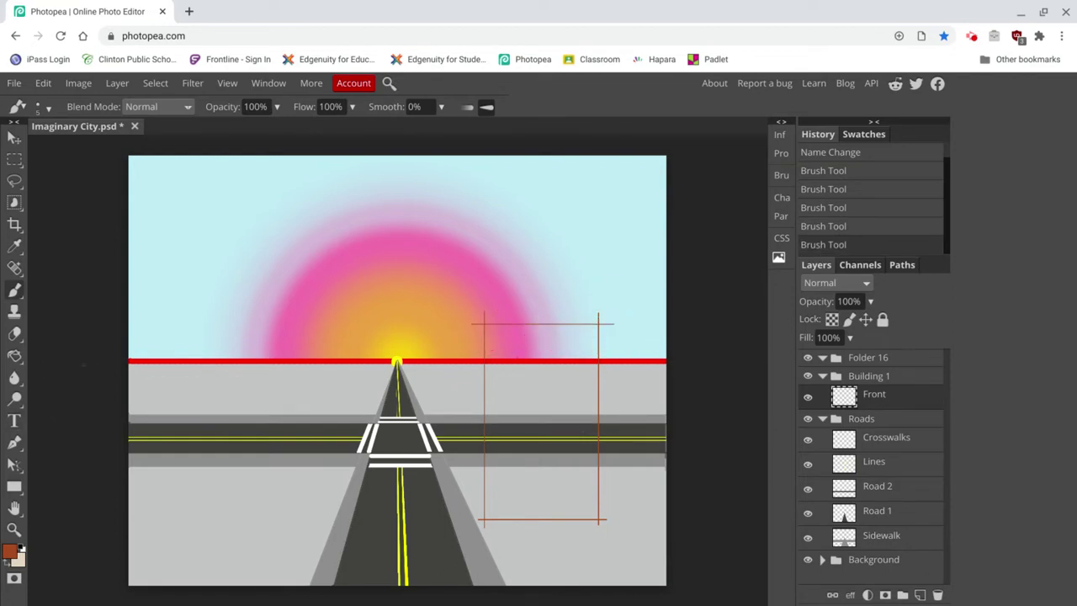
Fill the building outline on the Front layer with the reddish-brown foreground colour
{"action": "left_click", "coordinate": [14, 358]}
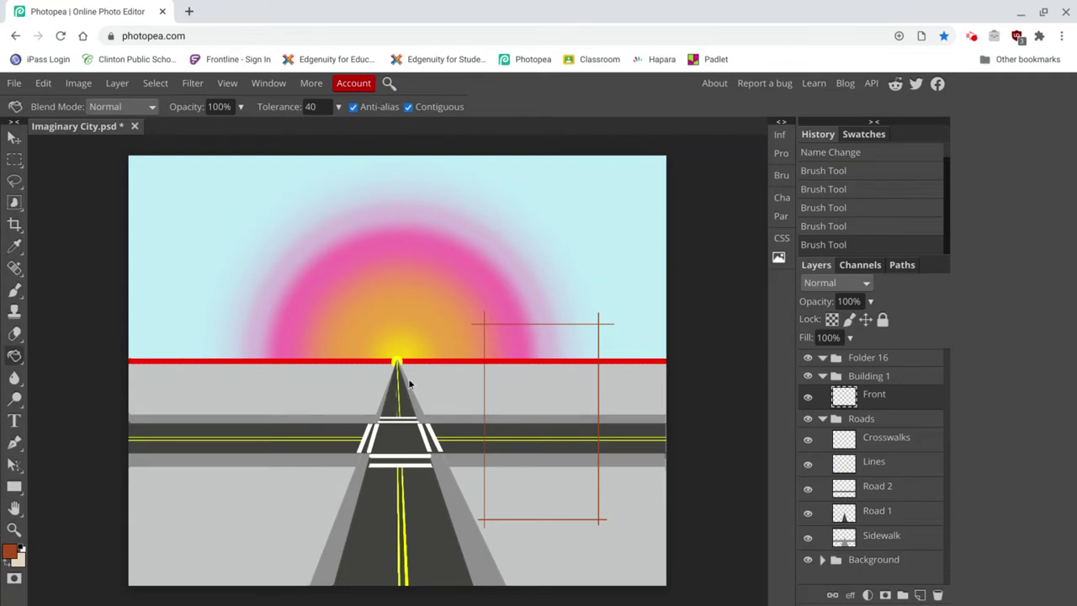
{"action": "left_click", "coordinate": [523, 399]}
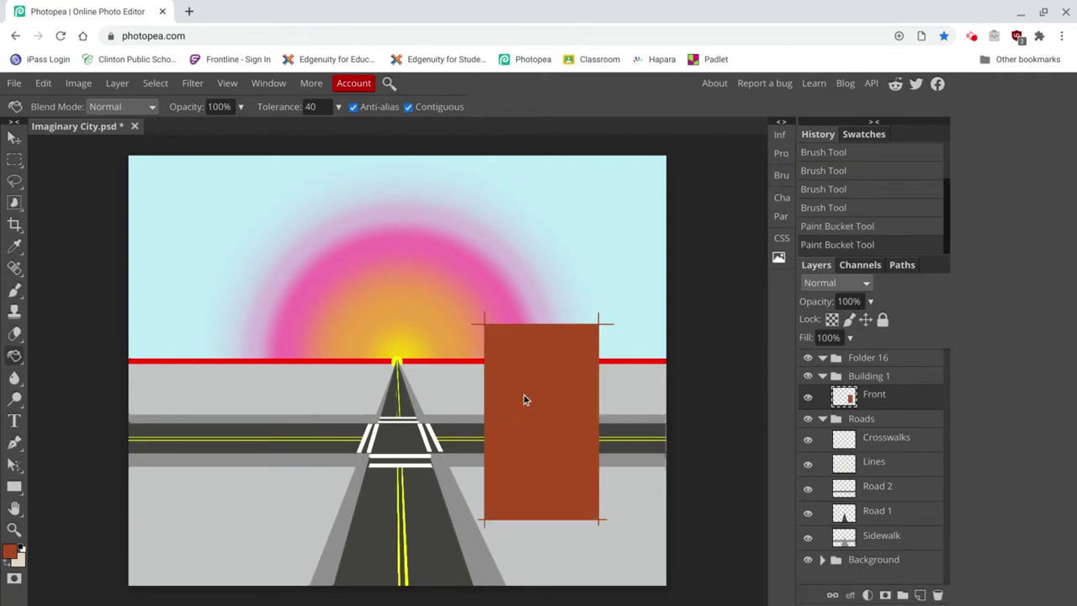
{"action": "left_click", "coordinate": [524, 395]}
Erase the line ends overhanging the building's two upper corners, undoing strokes that cut into its edge
{"action": "left_click", "coordinate": [14, 333]}
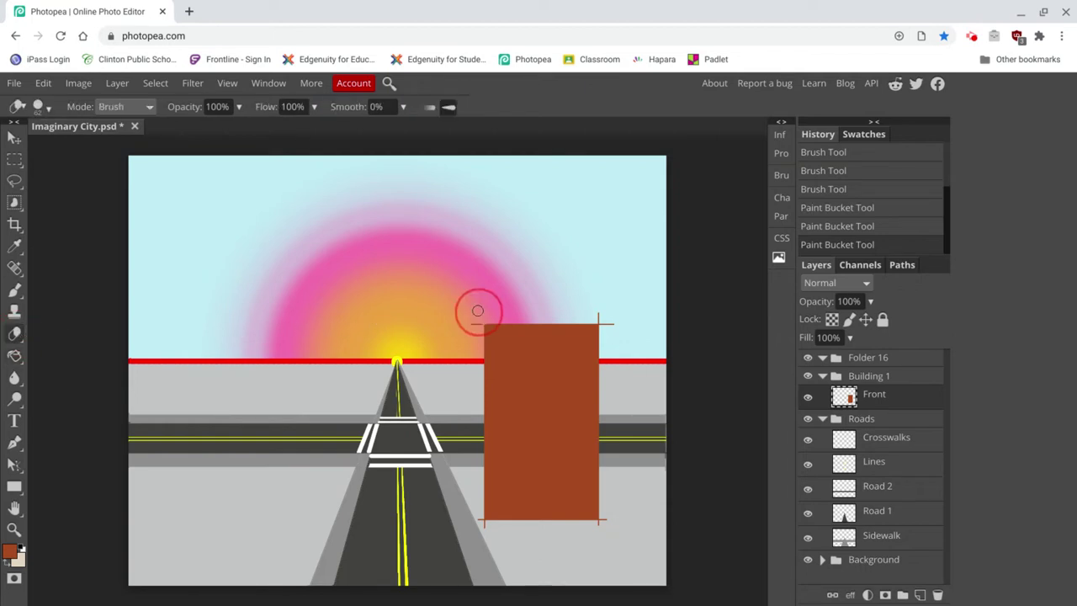
{"action": "left_click", "coordinate": [477, 315]}
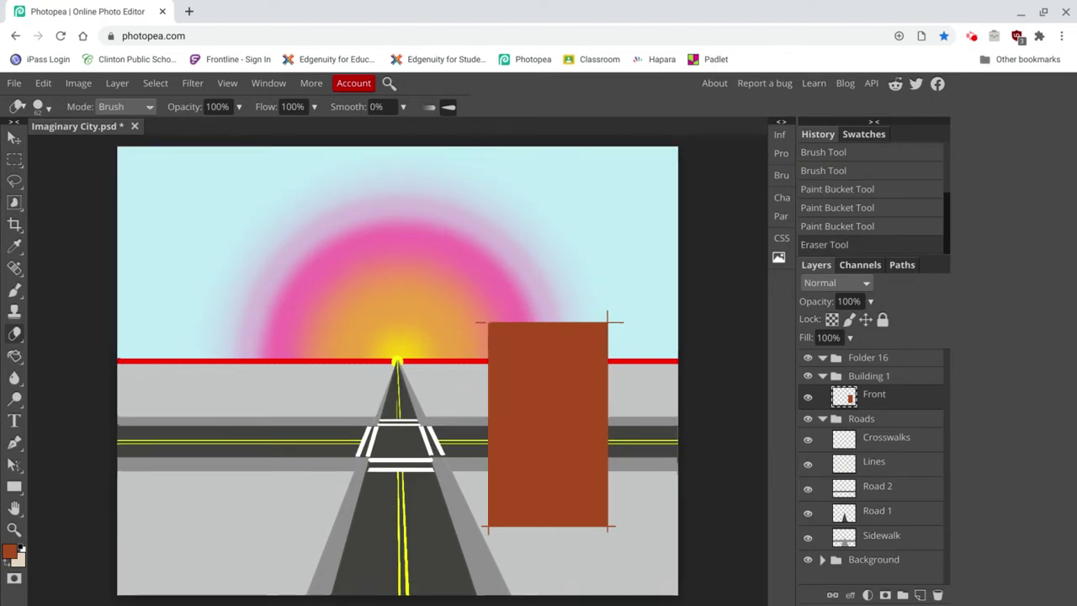
{"action": "scroll", "coordinate": [476, 315], "scroll_direction": "up", "scroll_amount": 3}
{"action": "scroll", "coordinate": [476, 315], "scroll_direction": "right", "scroll_amount": 4}
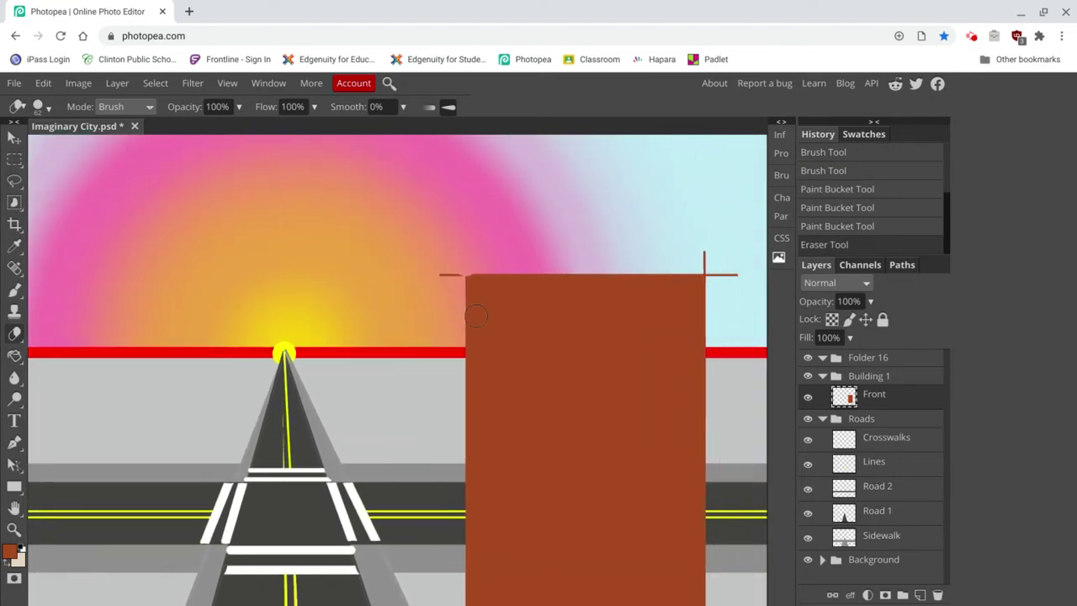
{"action": "scroll", "coordinate": [476, 315], "scroll_direction": "down", "scroll_amount": 3}
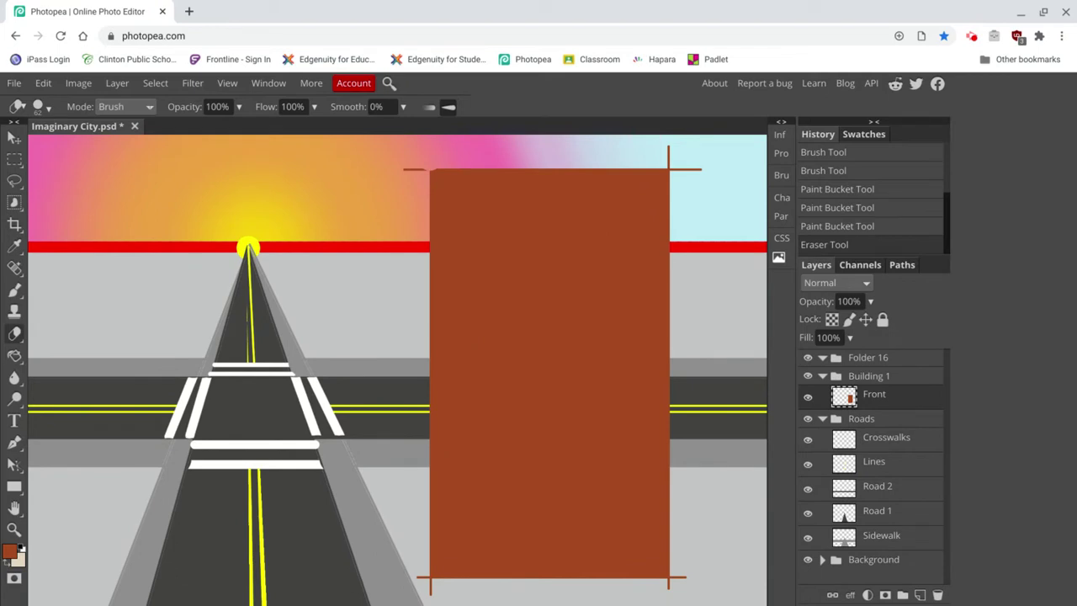
{"action": "key", "text": "ctrl+z"}
{"action": "scroll", "coordinate": [429, 174], "scroll_direction": "up", "scroll_amount": 1}
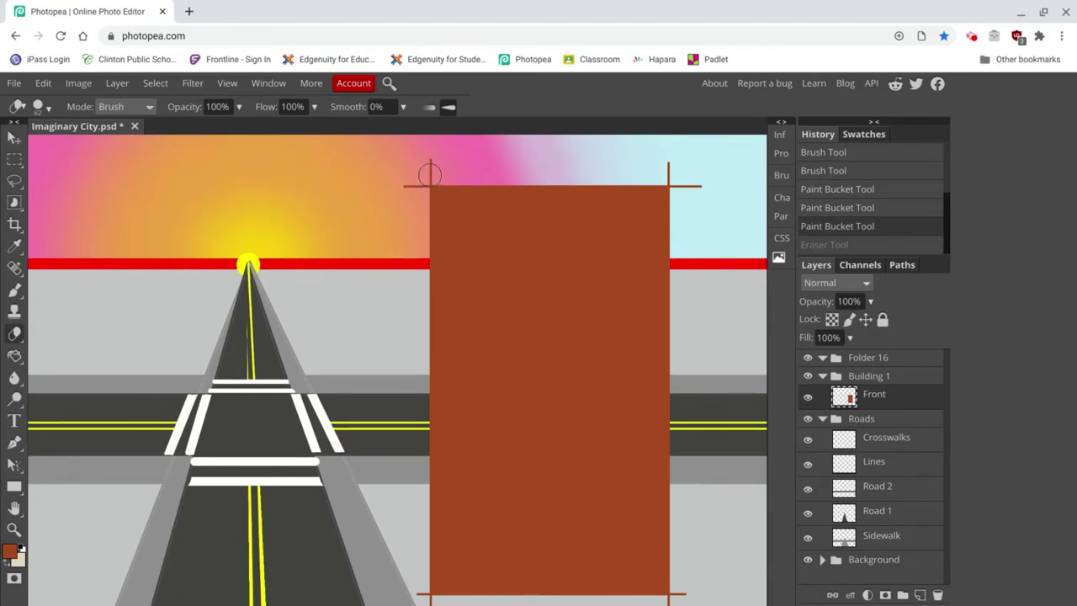
{"action": "left_click", "coordinate": [432, 174]}
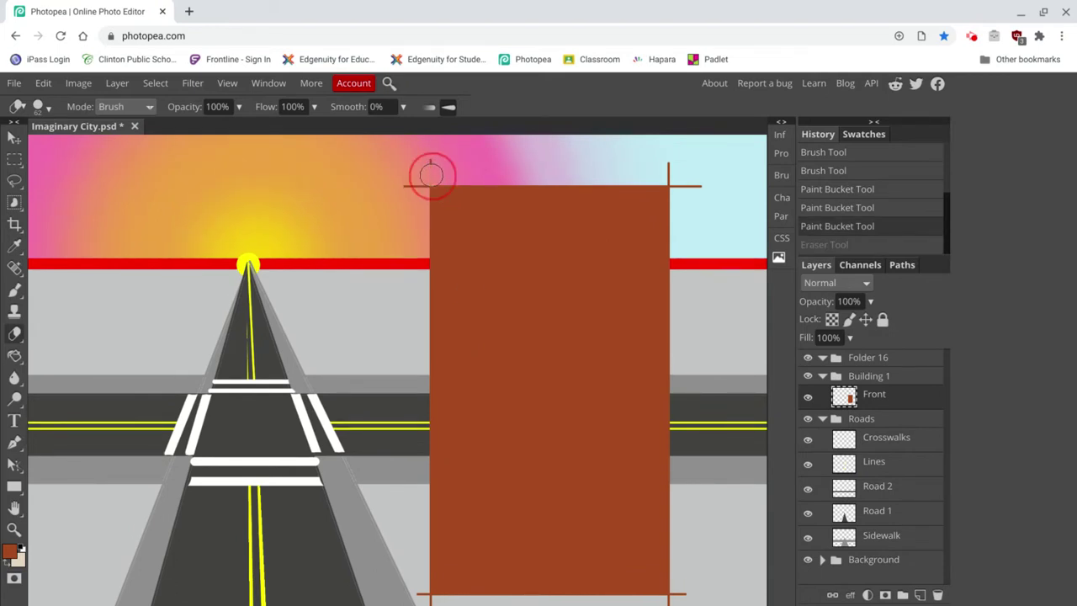
{"action": "left_click_drag", "start_coordinate": [432, 174], "coordinate": [428, 149]}
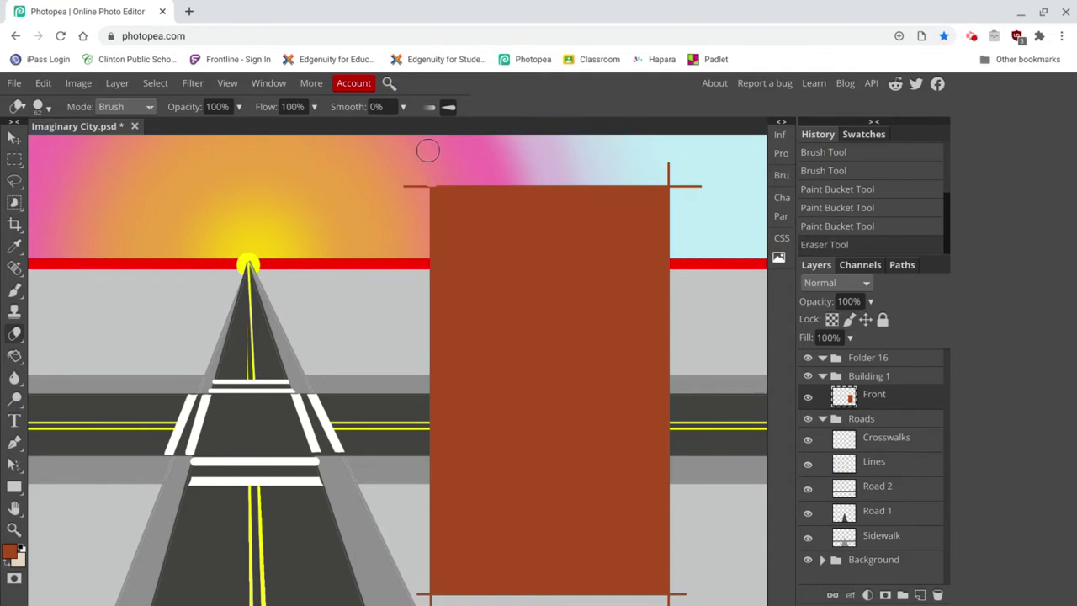
{"action": "key", "text": "ctrl+z"}
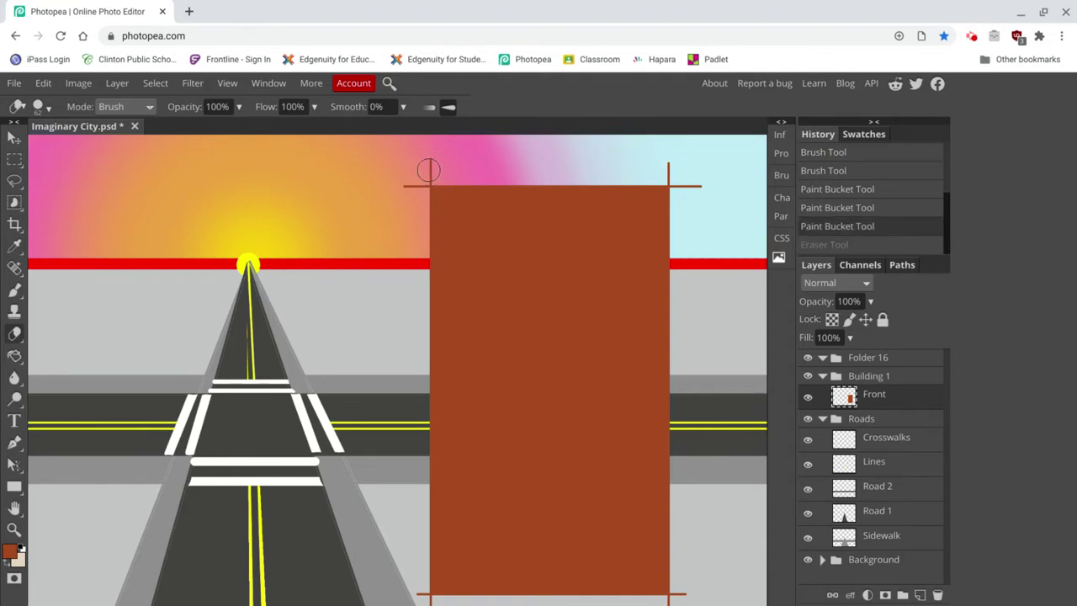
{"action": "mouse_move", "coordinate": [429, 172]}
{"action": "left_mouse_down"}
{"action": "mouse_move", "coordinate": [423, 154]}
{"action": "mouse_move", "coordinate": [421, 166]}
{"action": "mouse_move", "coordinate": [392, 177]}
{"action": "left_mouse_up"}
{"action": "left_click", "coordinate": [415, 187]}
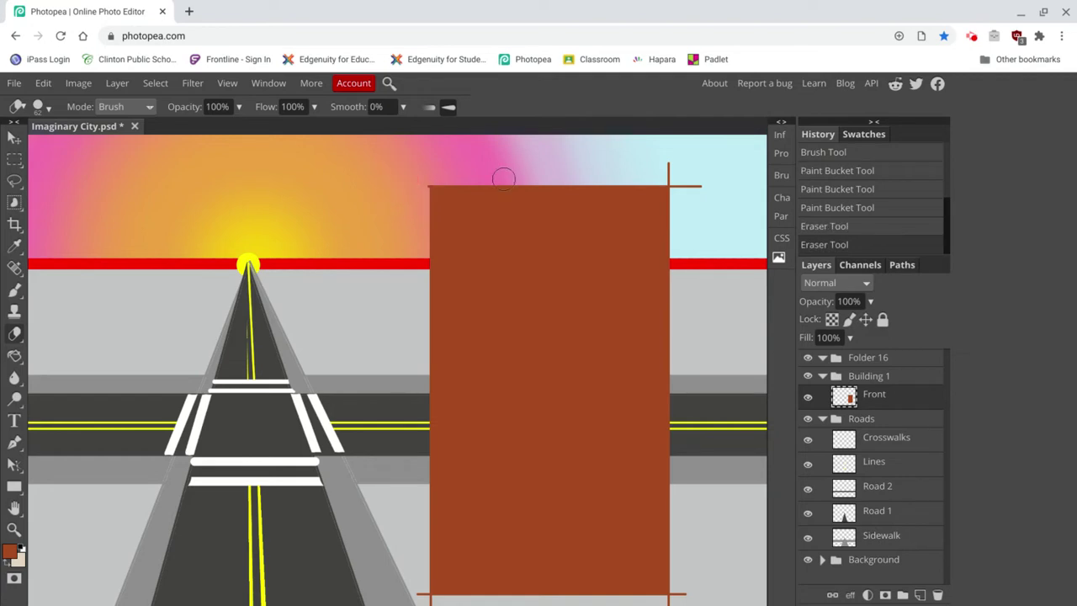
{"action": "mouse_move", "coordinate": [668, 173]}
{"action": "left_mouse_down"}
{"action": "mouse_move", "coordinate": [665, 161]}
{"action": "mouse_move", "coordinate": [685, 184]}
{"action": "mouse_move", "coordinate": [719, 193]}
{"action": "mouse_move", "coordinate": [712, 210]}
{"action": "left_mouse_up"}
Erase the line ends overhanging the building's two lower corners, redoing the stroke that cuts into its lower-right corner
{"action": "scroll", "coordinate": [699, 231], "scroll_direction": "down", "scroll_amount": 3}
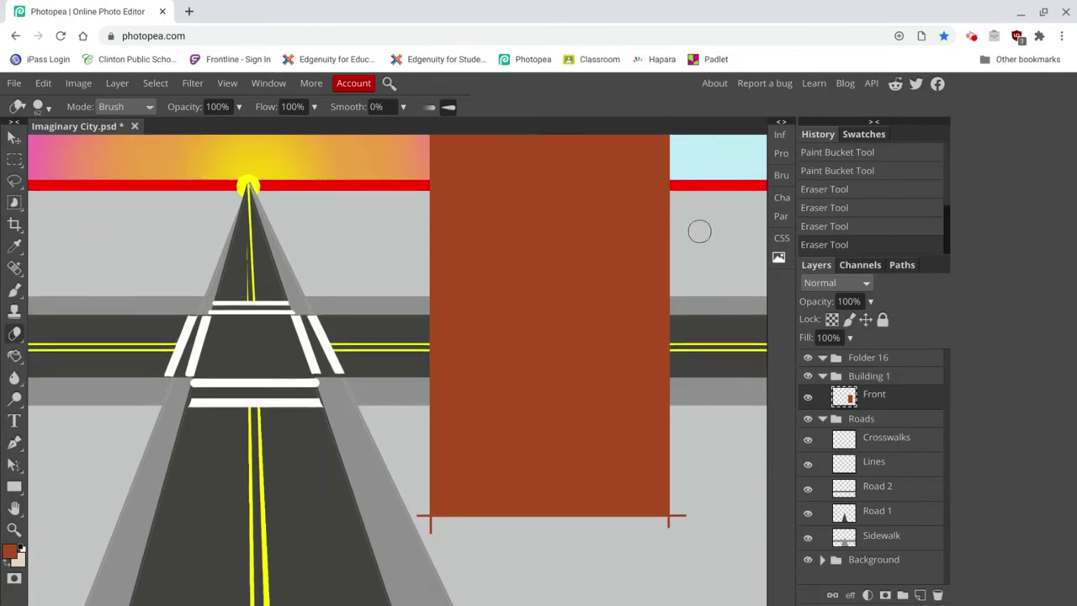
{"action": "left_click_drag", "start_coordinate": [668, 528], "coordinate": [673, 527]}
{"action": "left_click", "coordinate": [679, 515]}
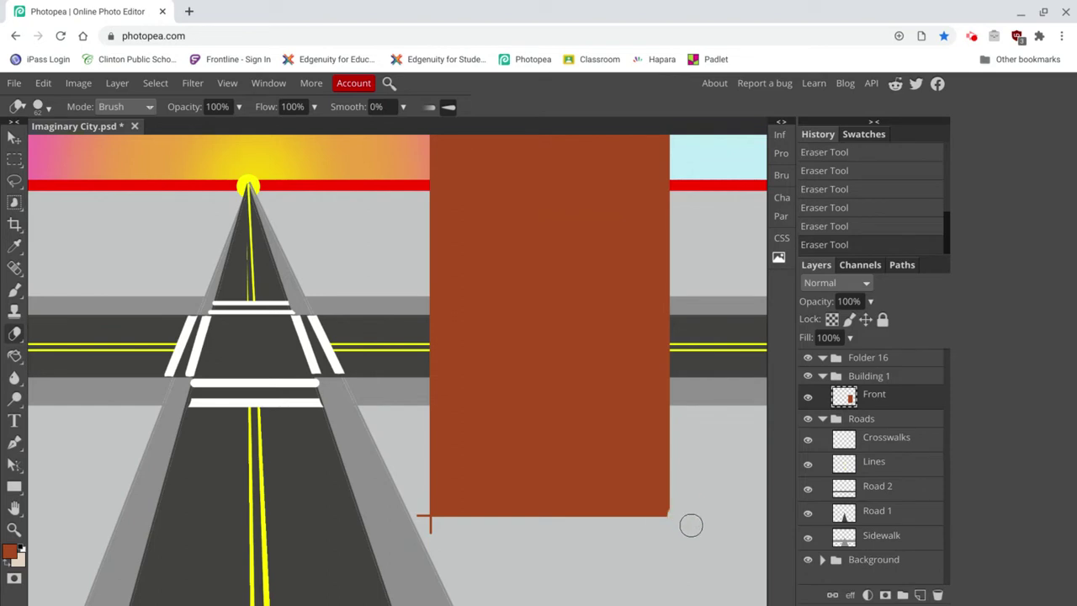
{"action": "key", "text": "ctrl+z"}
{"action": "left_click", "coordinate": [682, 516]}
{"action": "left_click", "coordinate": [431, 526]}
{"action": "left_click", "coordinate": [417, 519]}
{"action": "scroll", "coordinate": [467, 525], "scroll_direction": "up", "scroll_amount": 3}
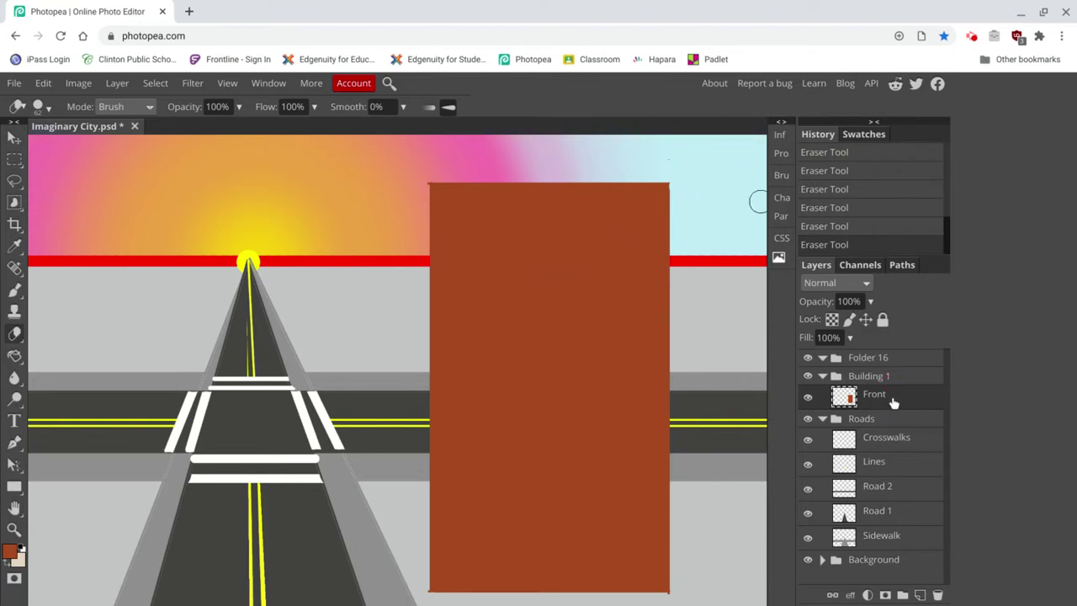
Add a new layer above Front in the Building 1 folder and name it Side
{"action": "left_click", "coordinate": [920, 595]}
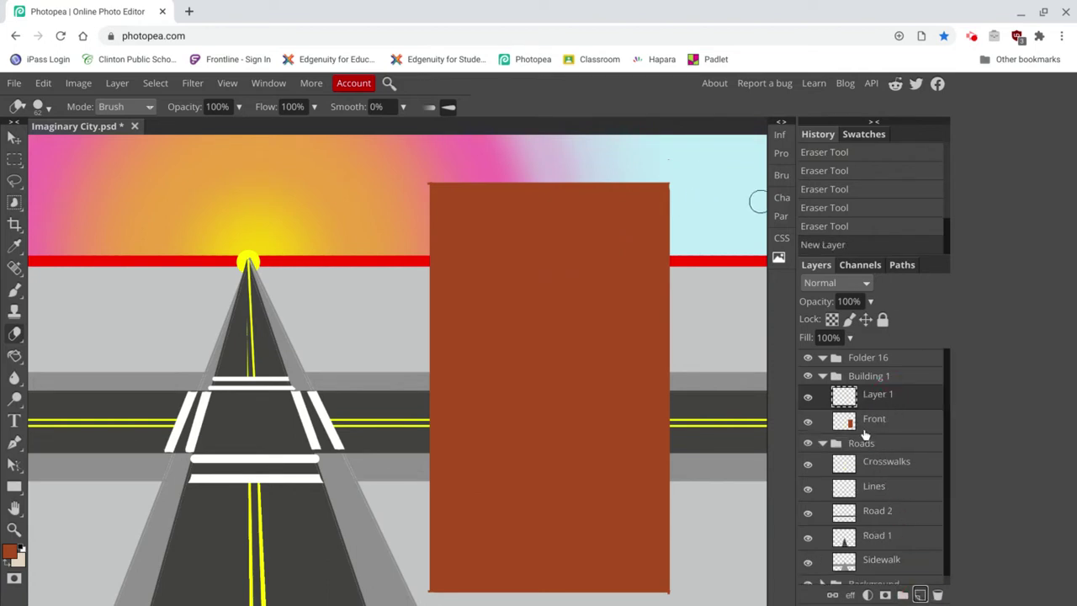
{"action": "double_click", "coordinate": [871, 395]}
{"action": "type", "text": "Side"}
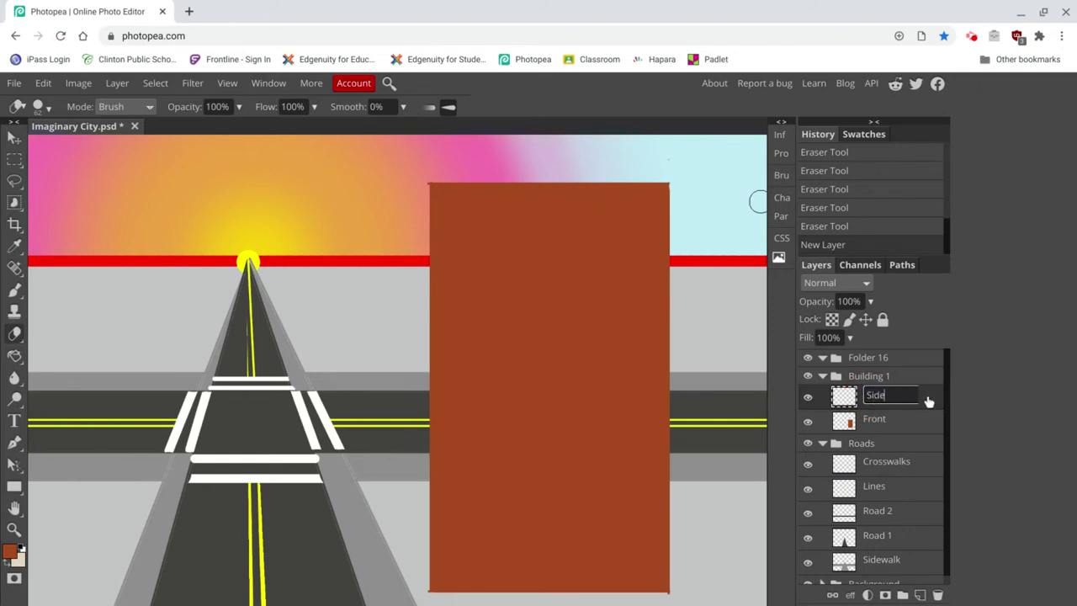
{"action": "key", "text": "Return"}
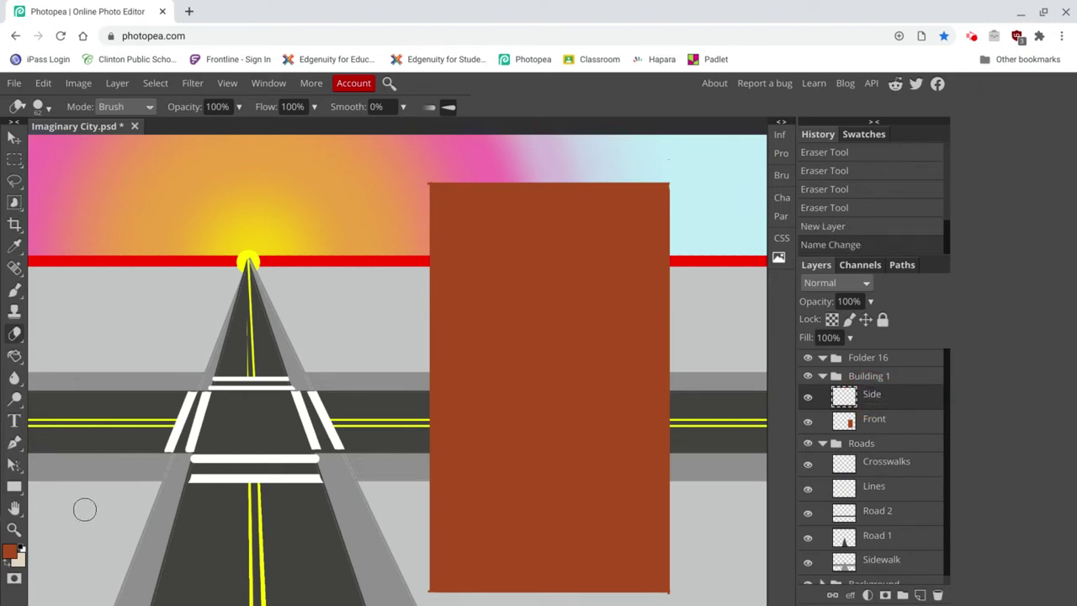
Set the foreground colour to the lighter brick shade c46a41 for the building's side wall
{"action": "left_click", "coordinate": [11, 550]}
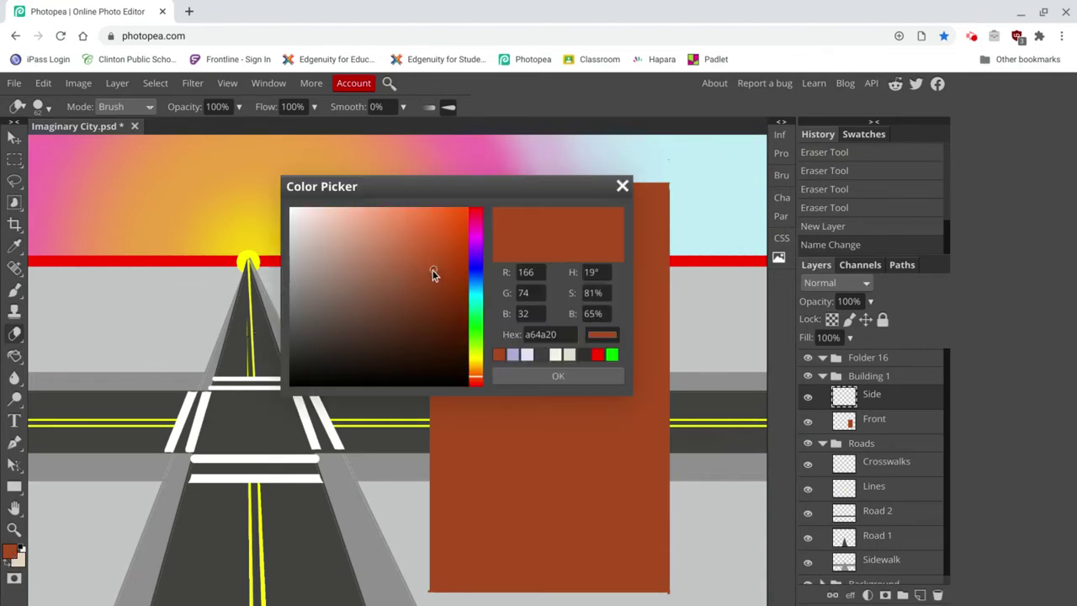
{"action": "left_click_drag", "start_coordinate": [414, 255], "coordinate": [405, 250]}
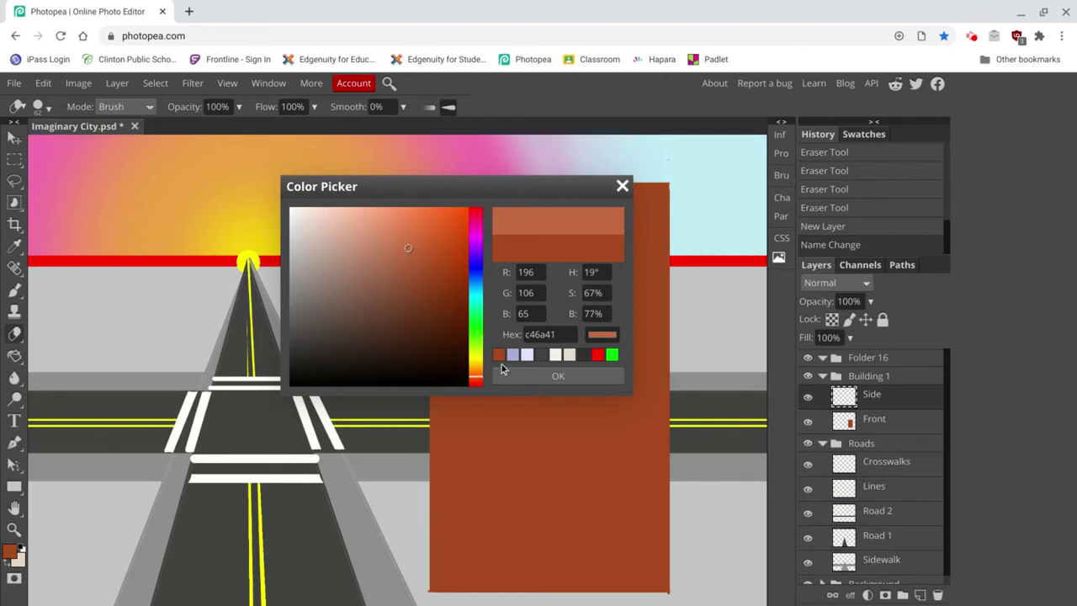
{"action": "left_click", "coordinate": [518, 380]}
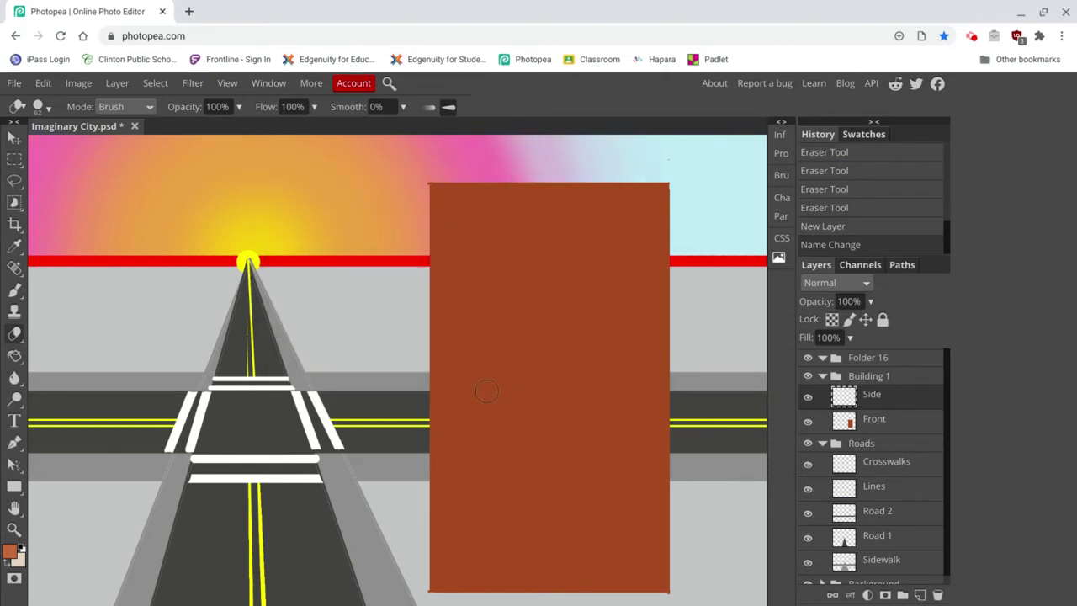
On the Side layer, brush a line along the building's left edge and straight lines from its two corners to the vanishing point
{"action": "left_click", "coordinate": [15, 288]}
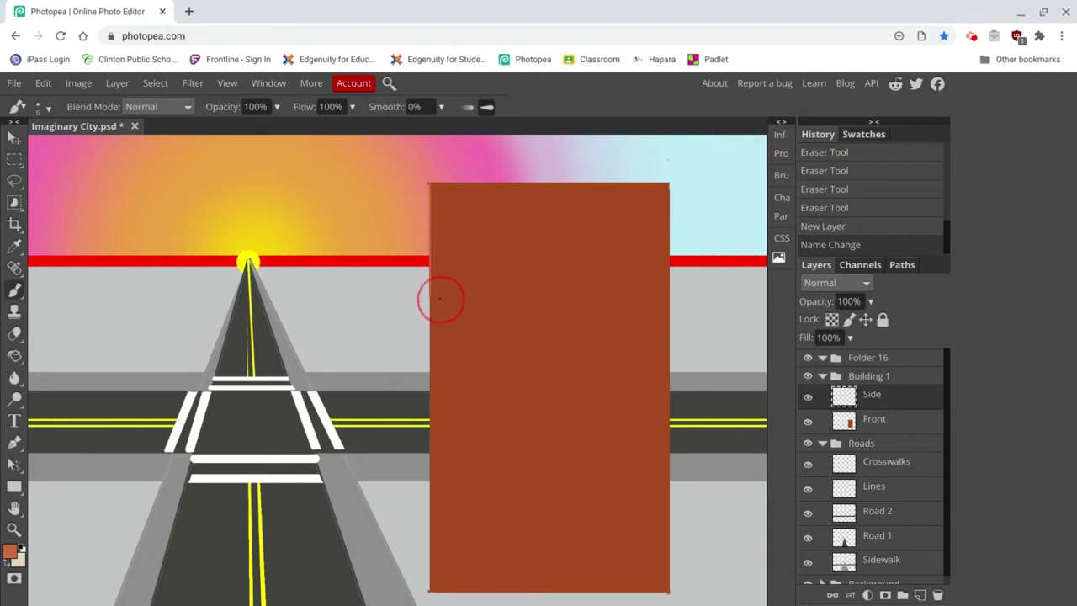
{"action": "scroll", "coordinate": [460, 597], "scroll_direction": "down", "scroll_amount": 1}
{"action": "scroll", "coordinate": [460, 598], "scroll_direction": "down", "scroll_amount": 1}
{"action": "left_click", "coordinate": [460, 589]}
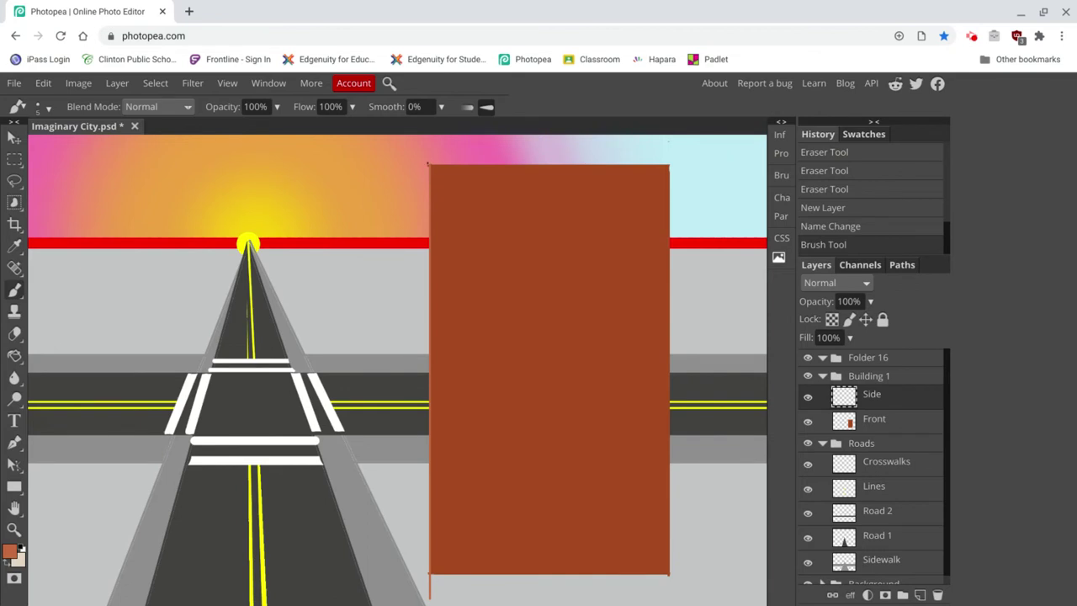
{"action": "left_click", "coordinate": [431, 167]}
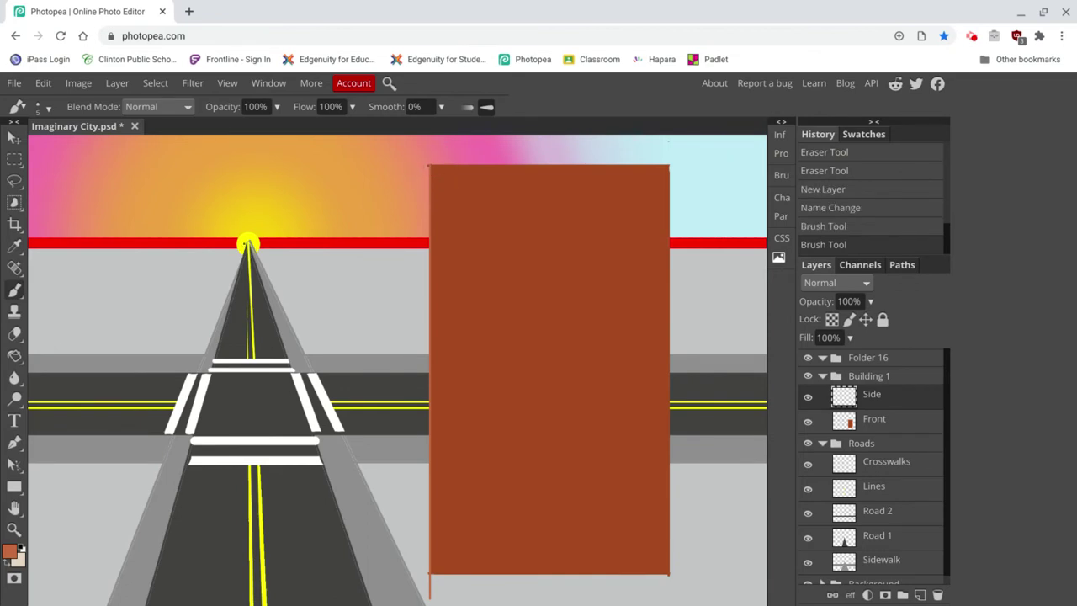
{"action": "left_click", "coordinate": [248, 243], "text": "shift"}
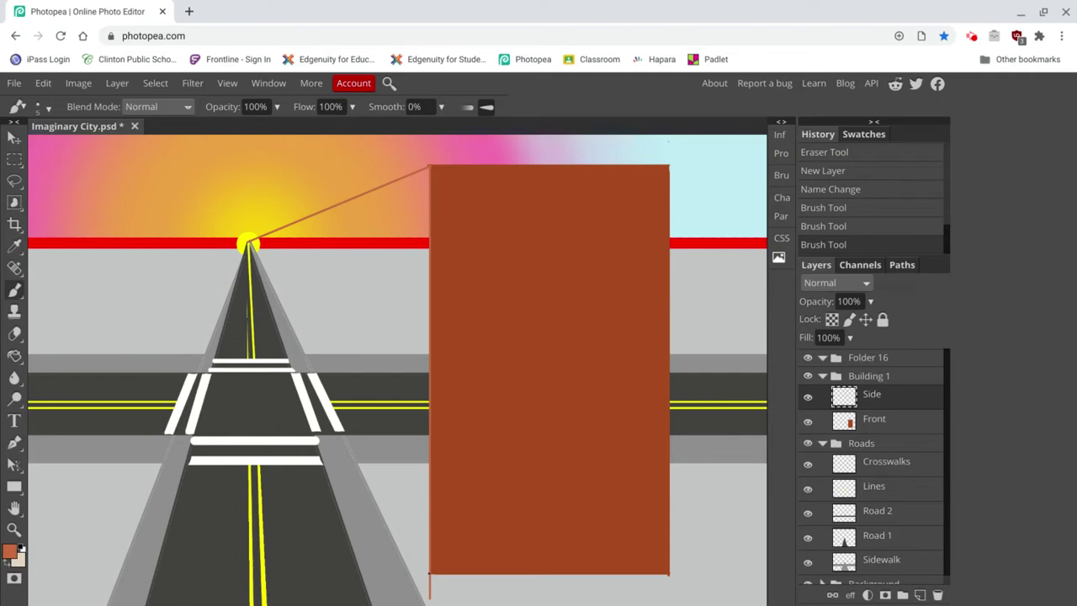
{"action": "left_click", "coordinate": [429, 572], "text": "shift"}
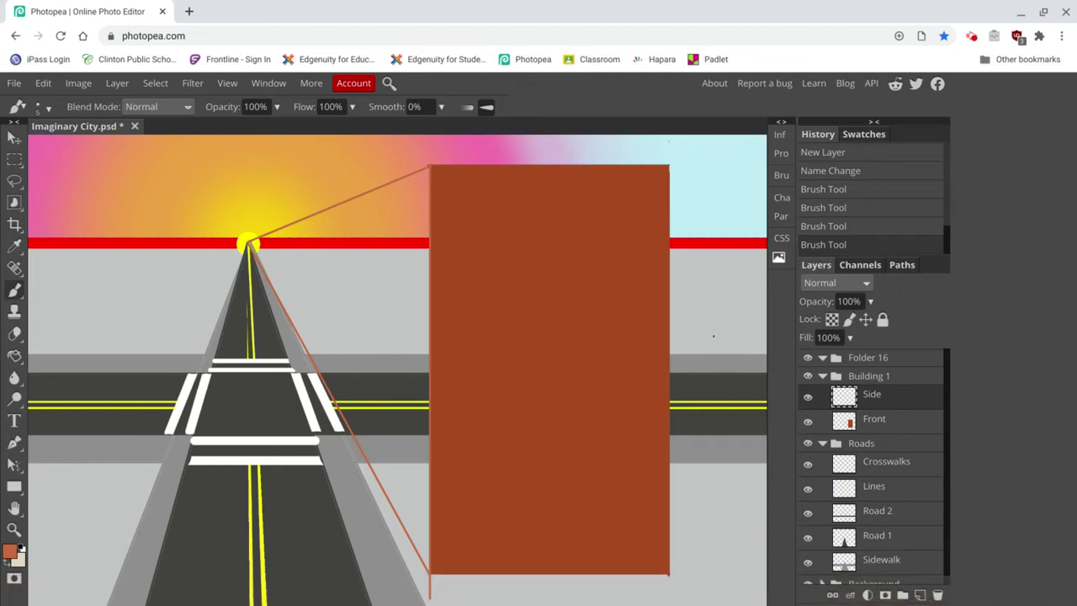
{"action": "left_click", "coordinate": [807, 422]}
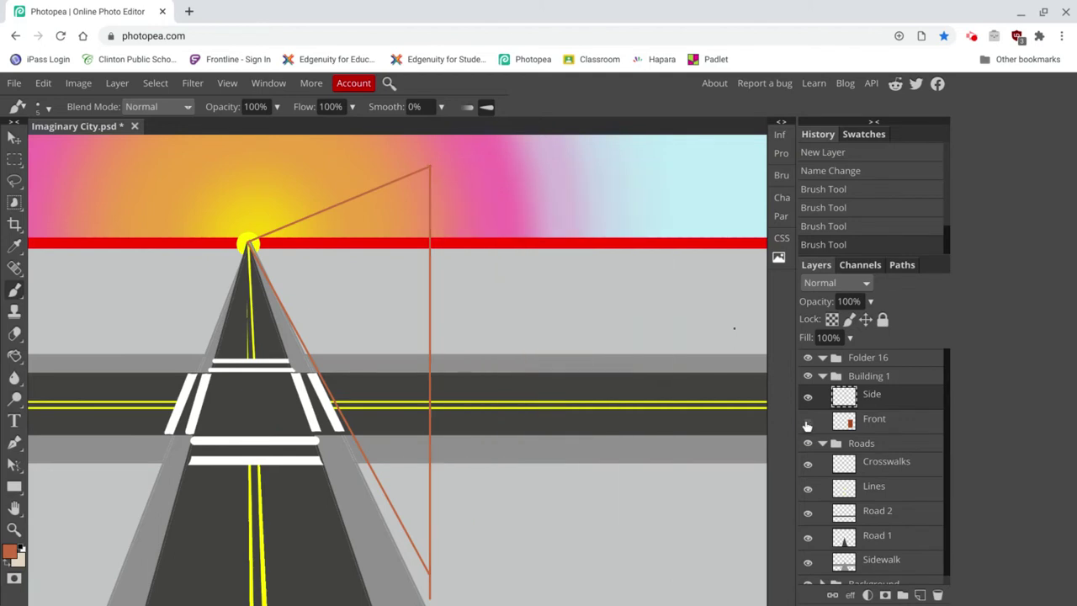
{"action": "left_click", "coordinate": [807, 422]}
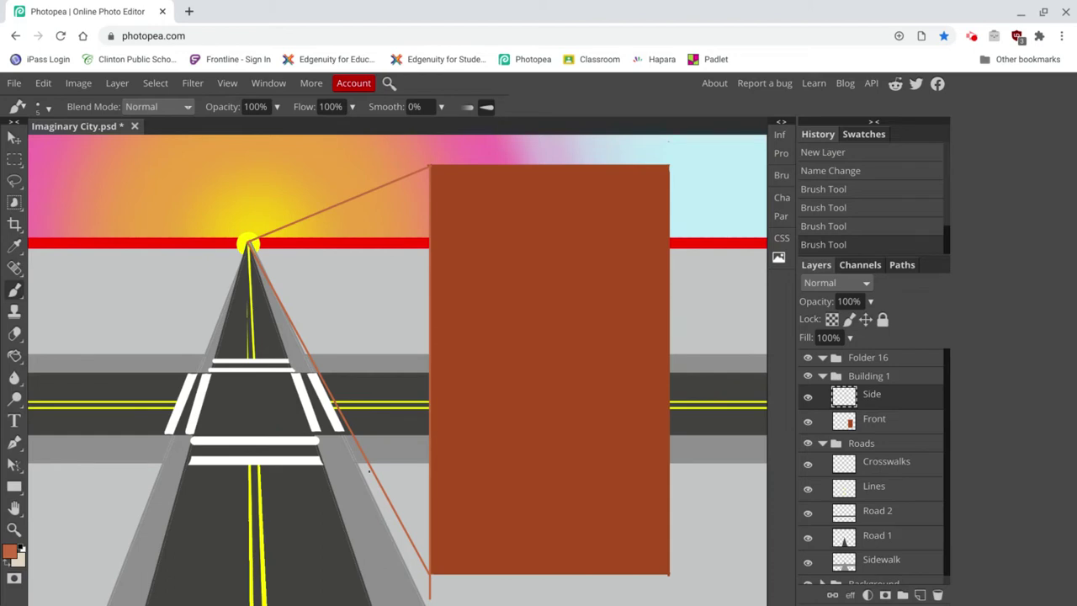
Draw the side wall's vertical back edge between the two perspective lines and fill the enclosed wall with the foreground colour
{"action": "left_click", "coordinate": [370, 466]}
{"action": "mouse_move", "coordinate": [369, 466]}
{"action": "left_mouse_down"}
{"action": "mouse_move", "coordinate": [387, 278]}
{"action": "mouse_move", "coordinate": [414, 165]}
{"action": "left_mouse_up"}
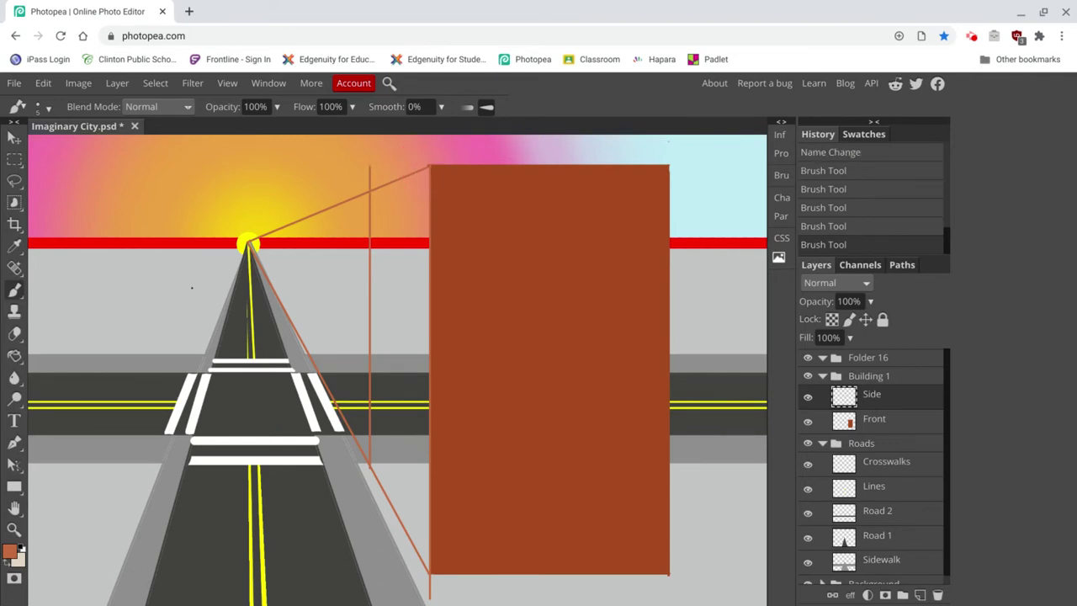
{"action": "left_click", "coordinate": [16, 356]}
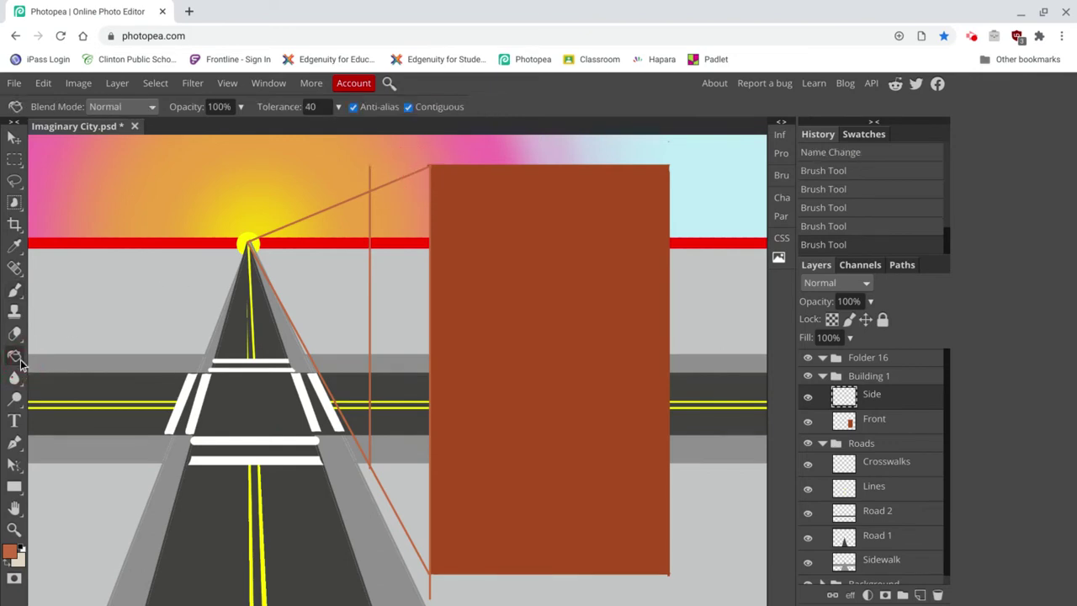
{"action": "left_click", "coordinate": [394, 301]}
{"action": "left_click", "coordinate": [394, 299]}
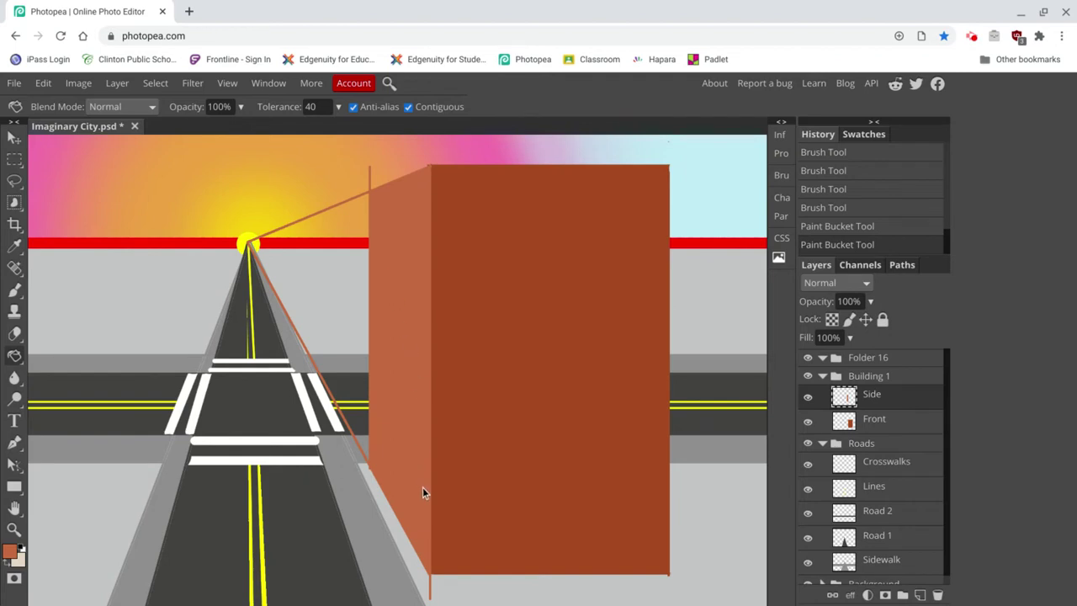
Erase the upper and lower perspective lines between the side wall's back edge and the vanishing point
{"action": "left_click", "coordinate": [14, 332]}
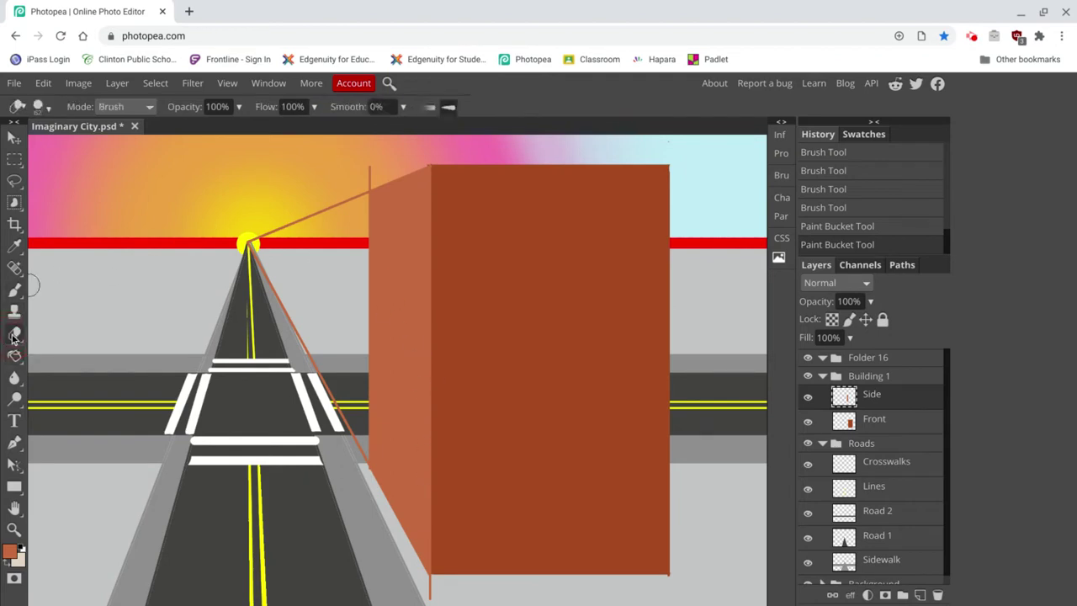
{"action": "left_click", "coordinate": [356, 194]}
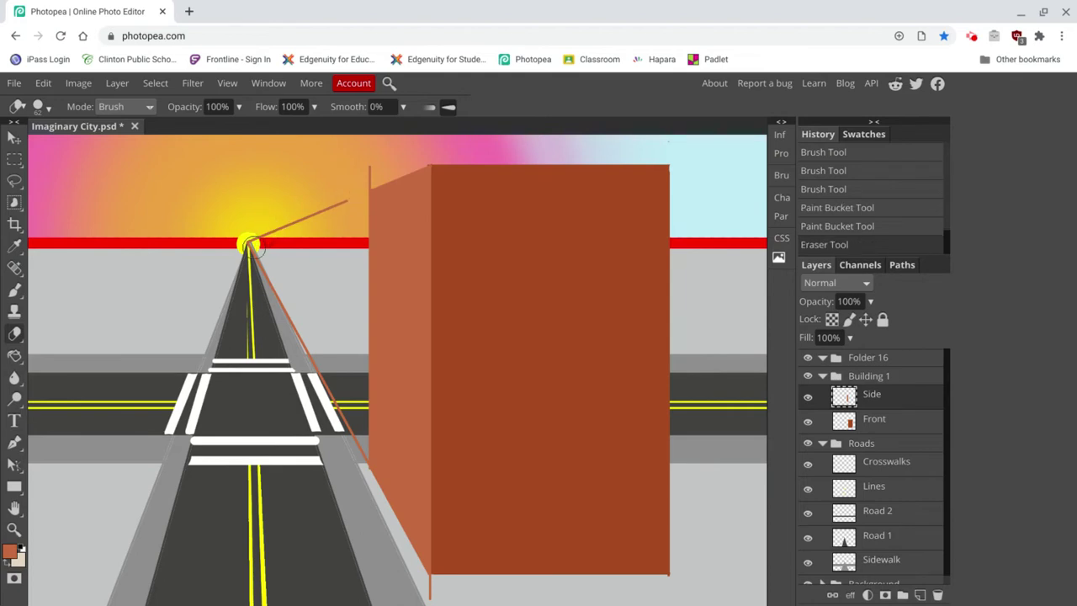
{"action": "left_click", "coordinate": [250, 244], "text": "shift"}
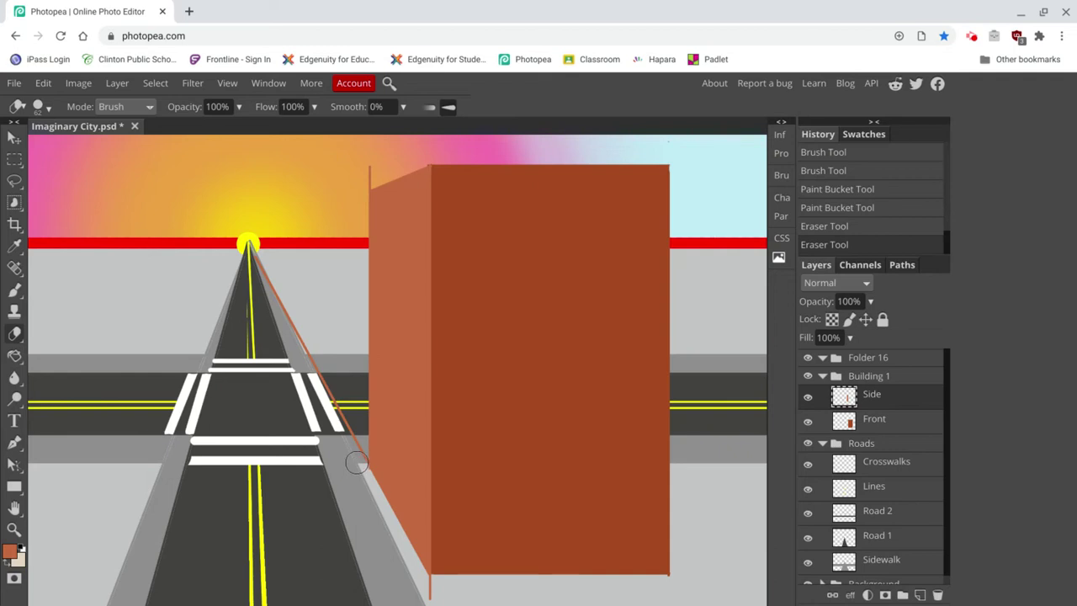
{"action": "left_click", "coordinate": [356, 458], "text": "shift"}
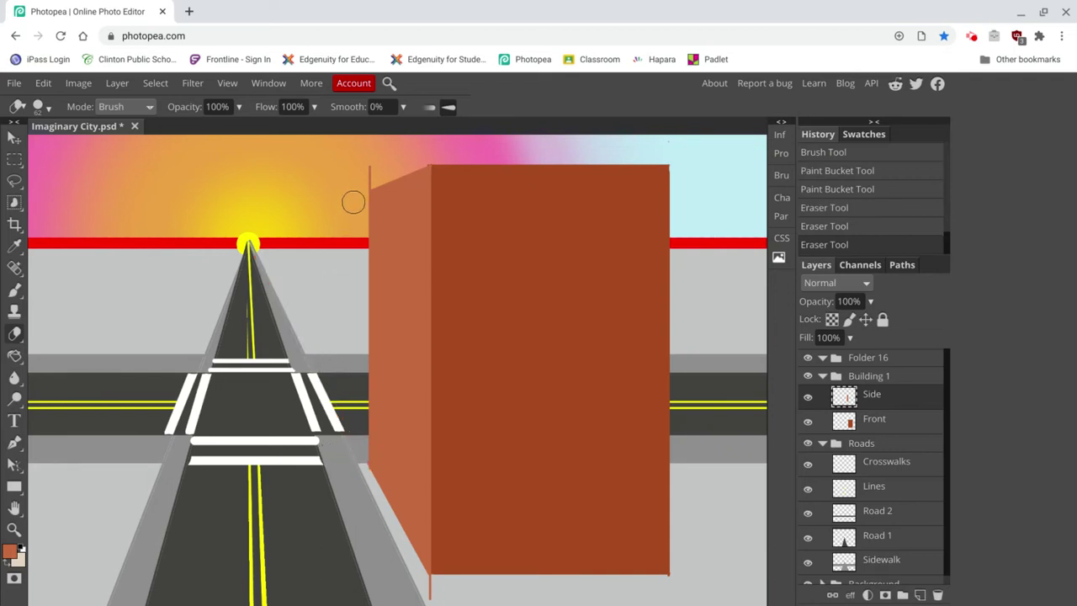
Erase the line ends overhanging the side wall's upper back corner and lower front corner
{"action": "left_click_drag", "start_coordinate": [367, 175], "coordinate": [365, 160]}
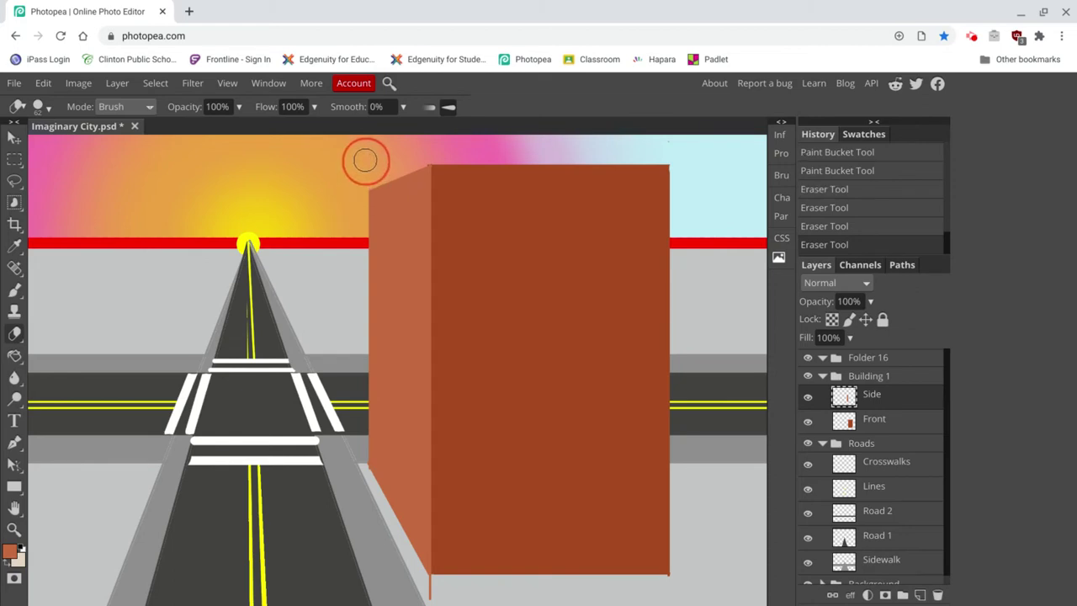
{"action": "left_click", "coordinate": [427, 582]}
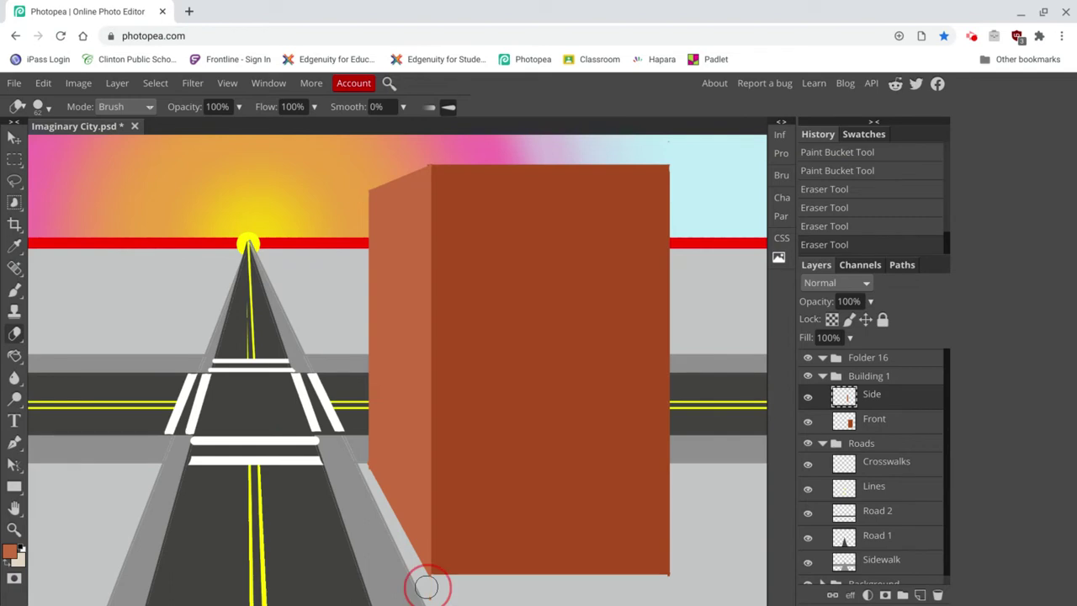
{"action": "scroll", "coordinate": [427, 589], "scroll_direction": "down", "scroll_amount": 2}
{"action": "scroll", "coordinate": [434, 538], "scroll_direction": "up", "scroll_amount": 2}
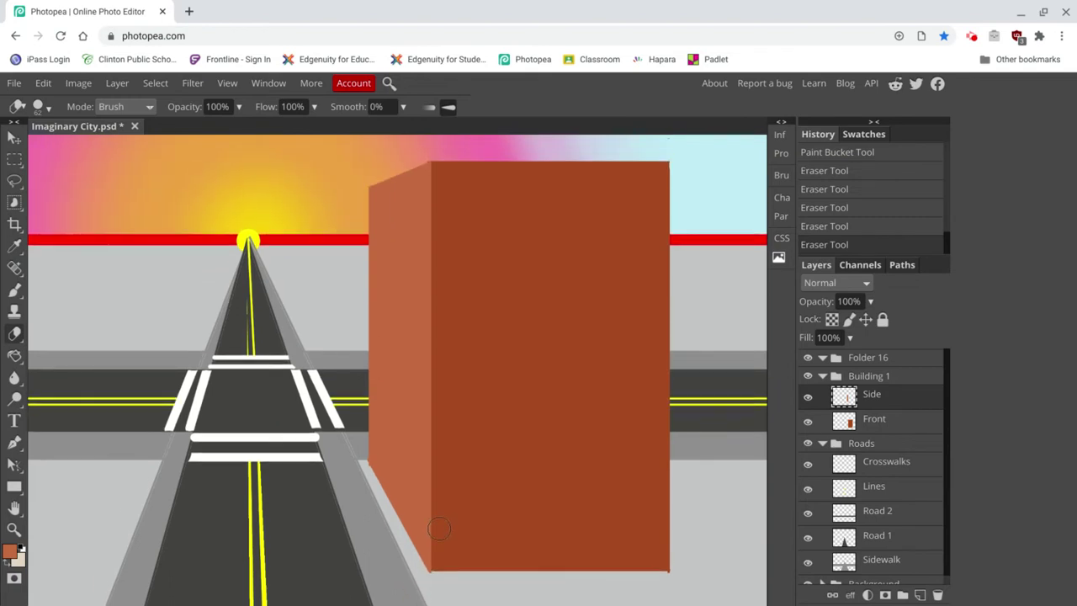
{"action": "scroll", "coordinate": [434, 553], "scroll_direction": "down", "scroll_amount": 3}
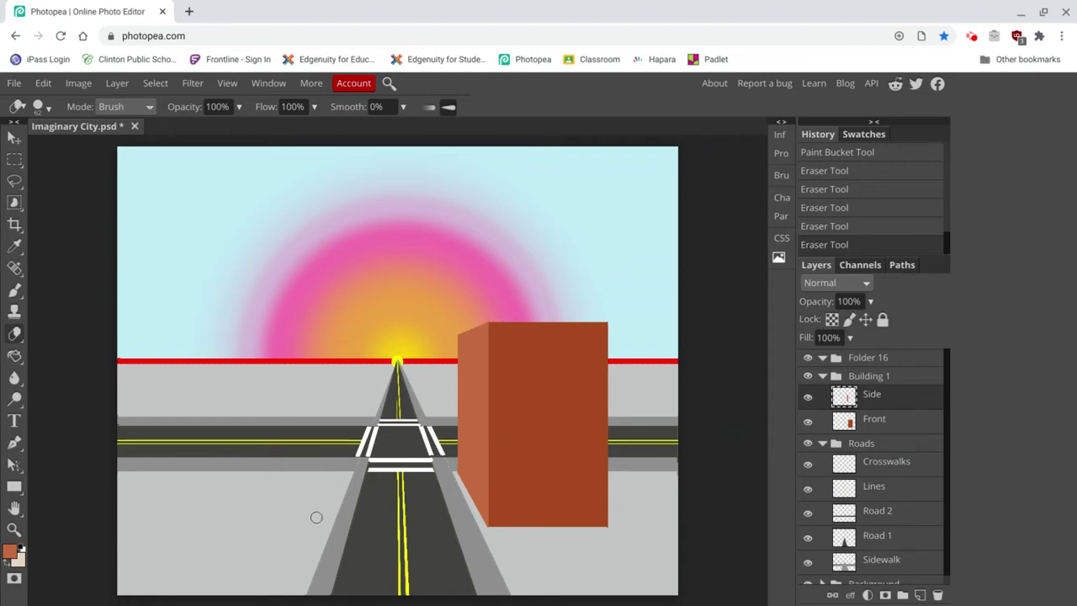
Add a new layer above Side in the Building 1 folder and name it Door
{"action": "key", "text": "ctrl+plus"}
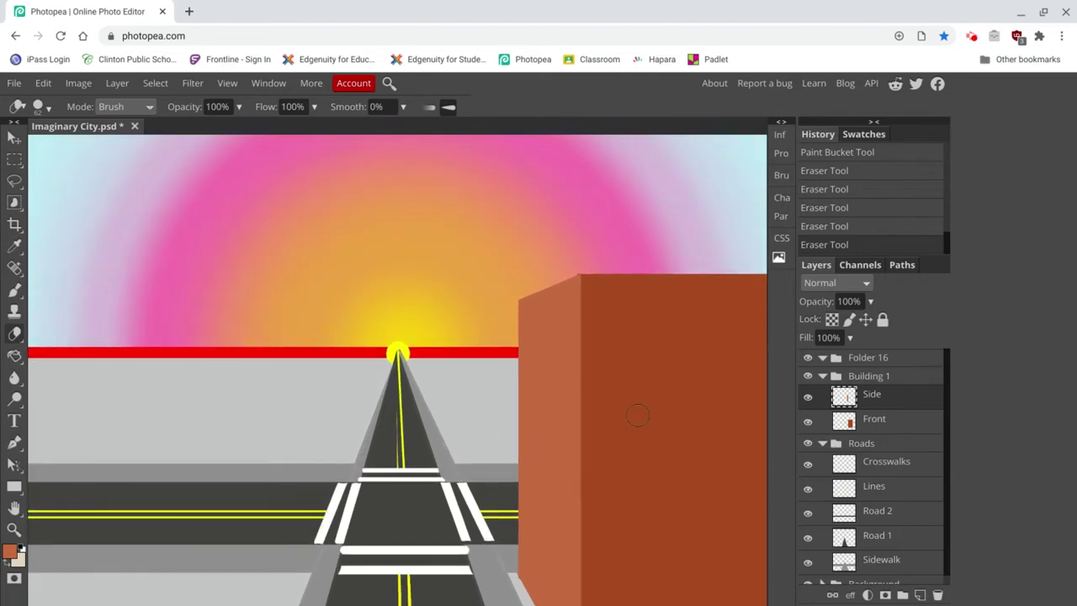
{"action": "scroll", "coordinate": [609, 350], "scroll_direction": "down", "scroll_amount": 3}
{"action": "scroll", "coordinate": [603, 360], "scroll_direction": "right", "scroll_amount": 5}
{"action": "scroll", "coordinate": [603, 361], "scroll_direction": "down", "scroll_amount": 3}
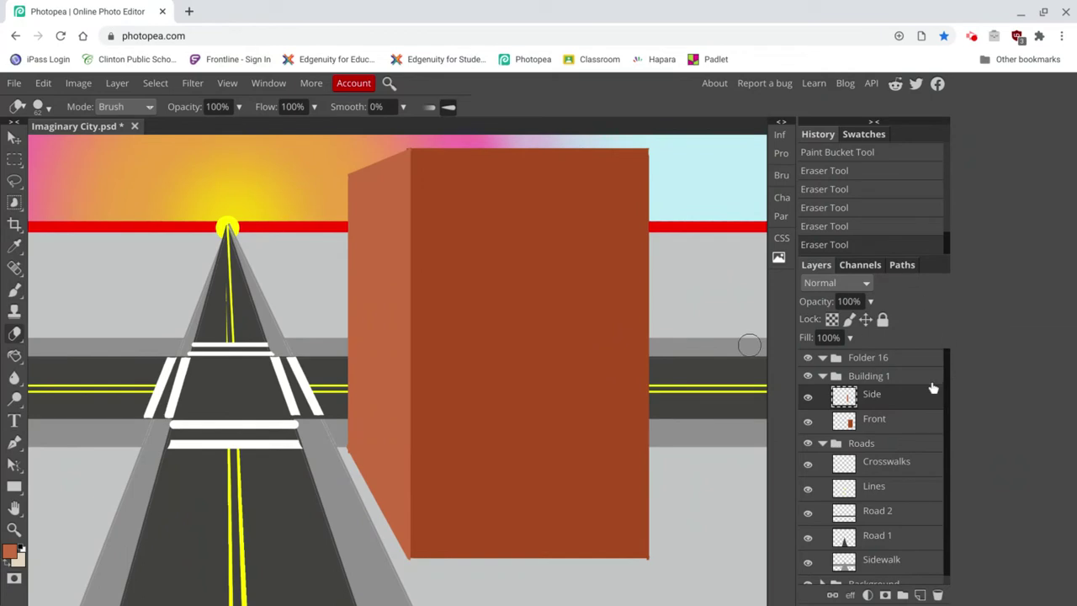
{"action": "left_click", "coordinate": [920, 596]}
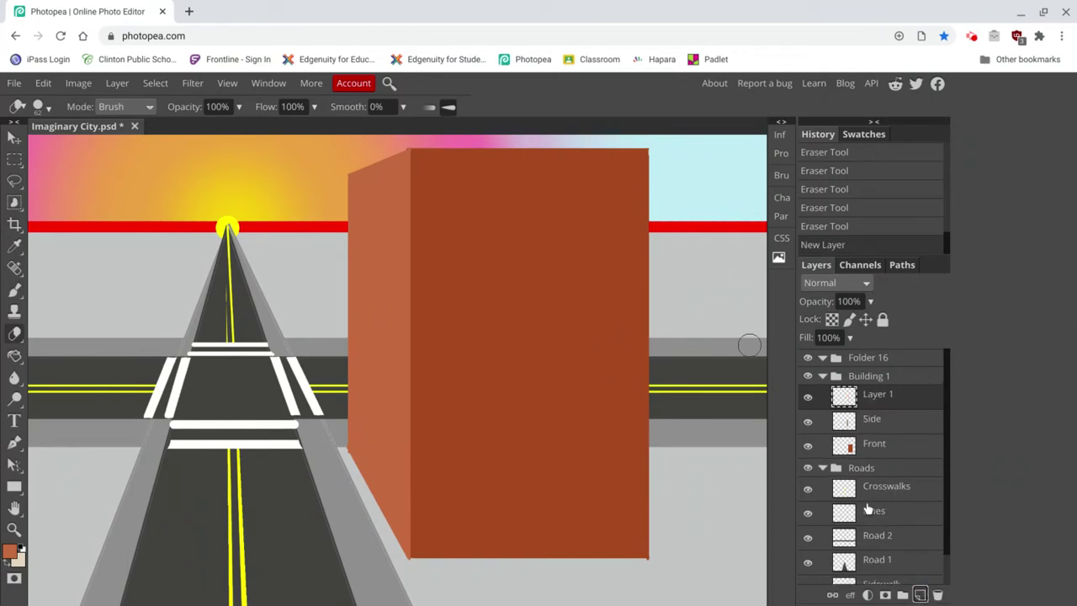
{"action": "left_click", "coordinate": [871, 400]}
{"action": "double_click", "coordinate": [872, 399]}
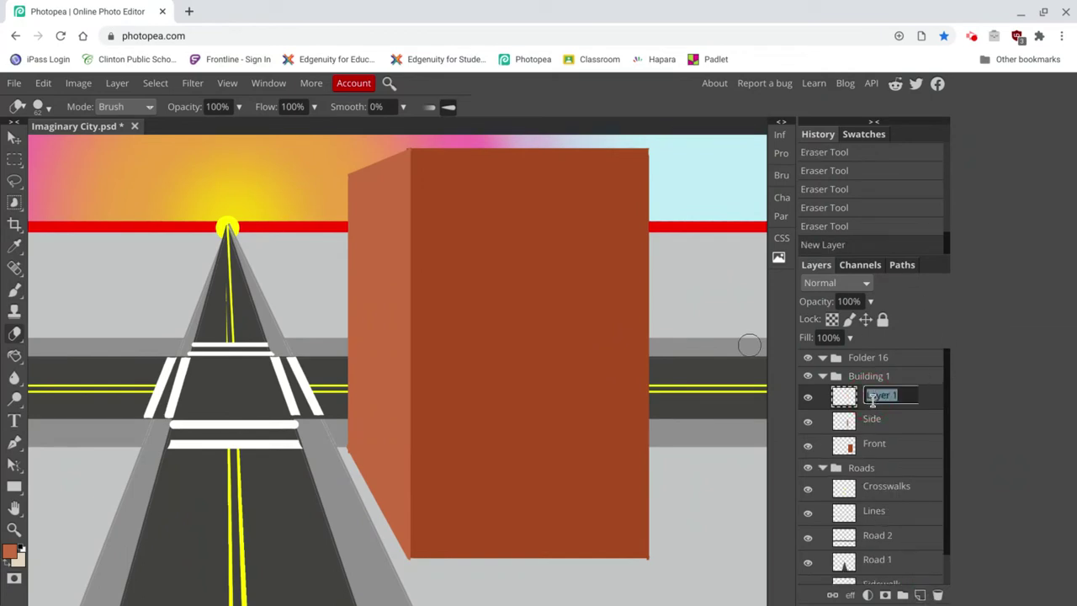
{"action": "type", "text": "Door"}
{"action": "left_click", "coordinate": [933, 403]}
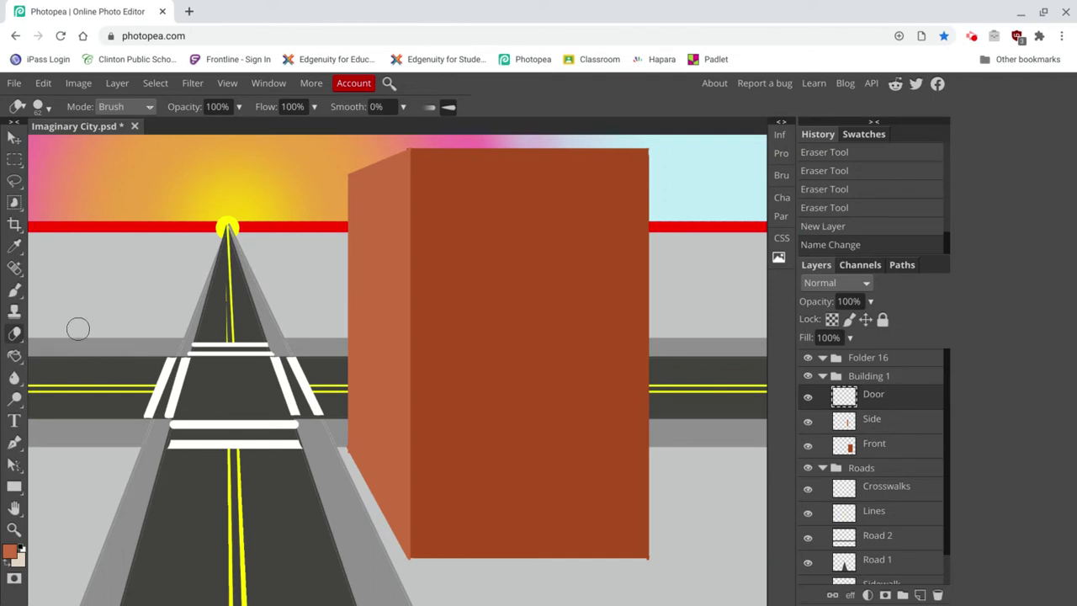
Choose the Brush tool and set the foreground colour to dark grey 595858 for the door
{"action": "left_click", "coordinate": [14, 290]}
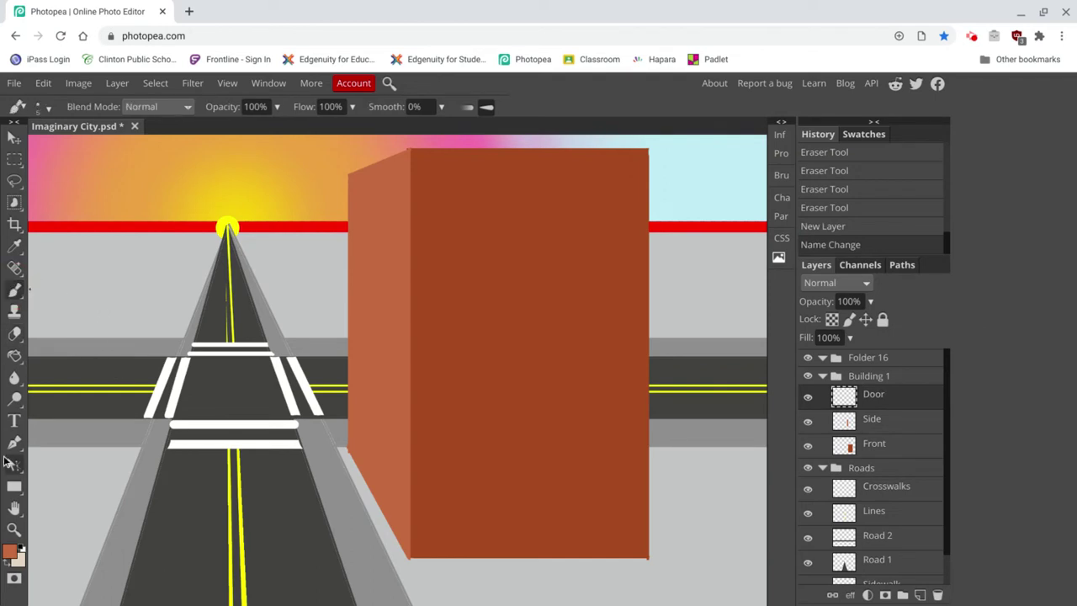
{"action": "left_click", "coordinate": [10, 553]}
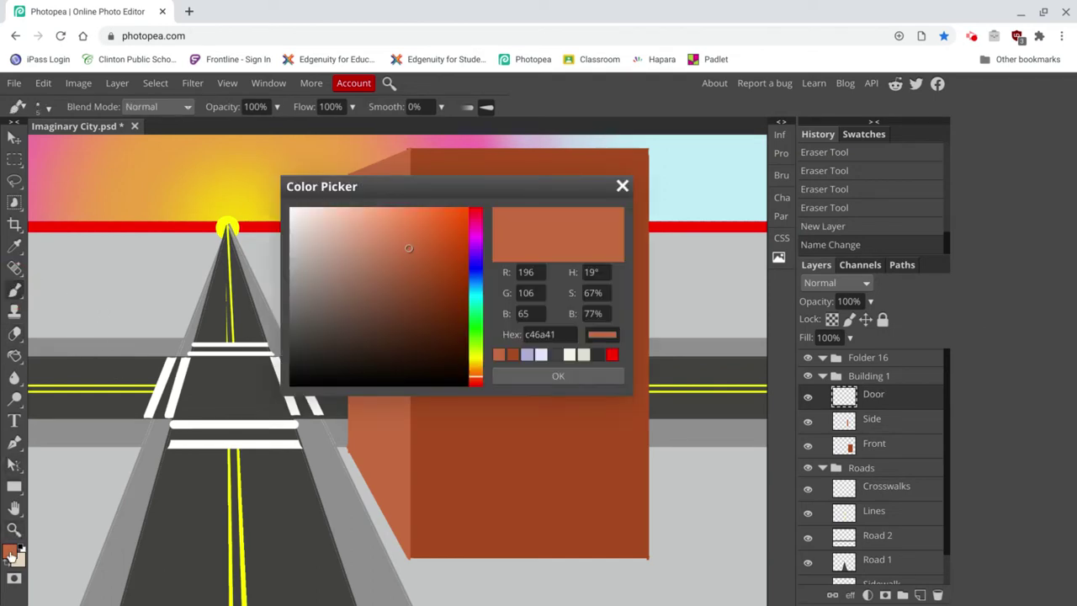
{"action": "left_click", "coordinate": [290, 292]}
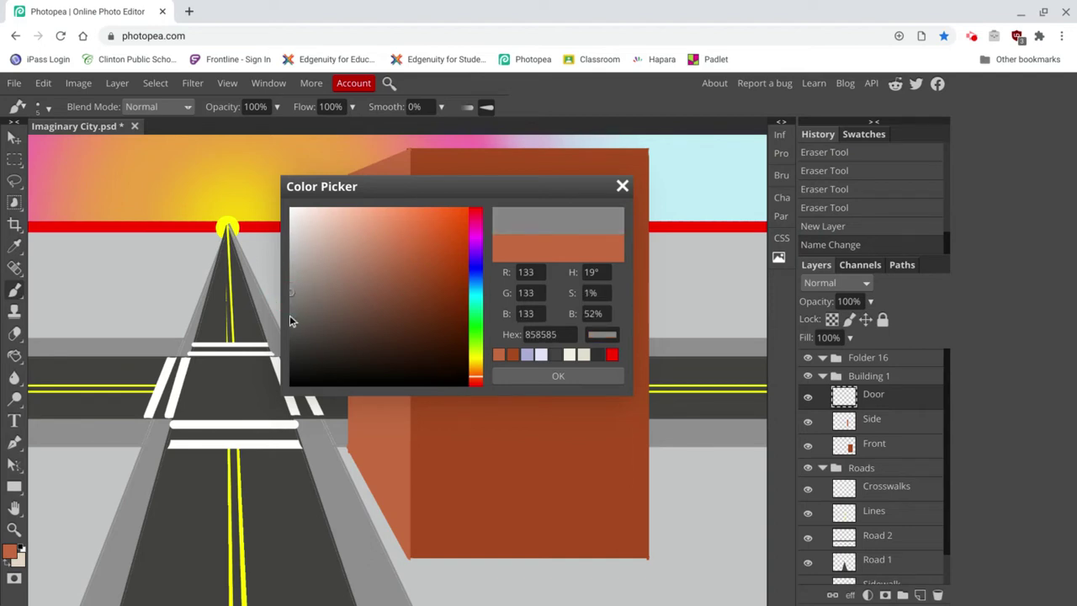
{"action": "left_click", "coordinate": [289, 320]}
{"action": "left_click", "coordinate": [290, 325]}
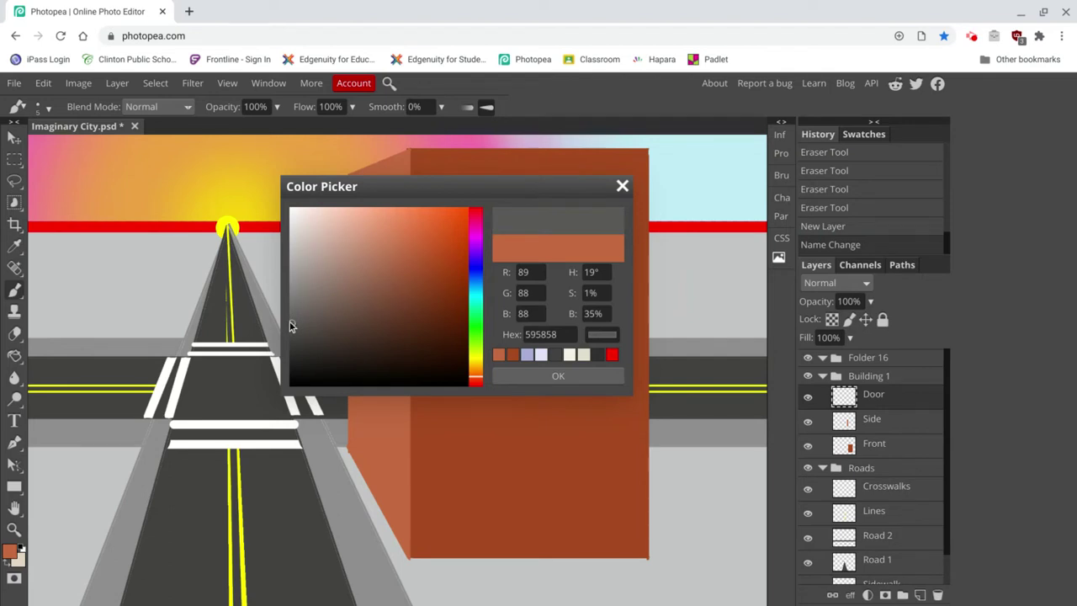
{"action": "left_click", "coordinate": [583, 377]}
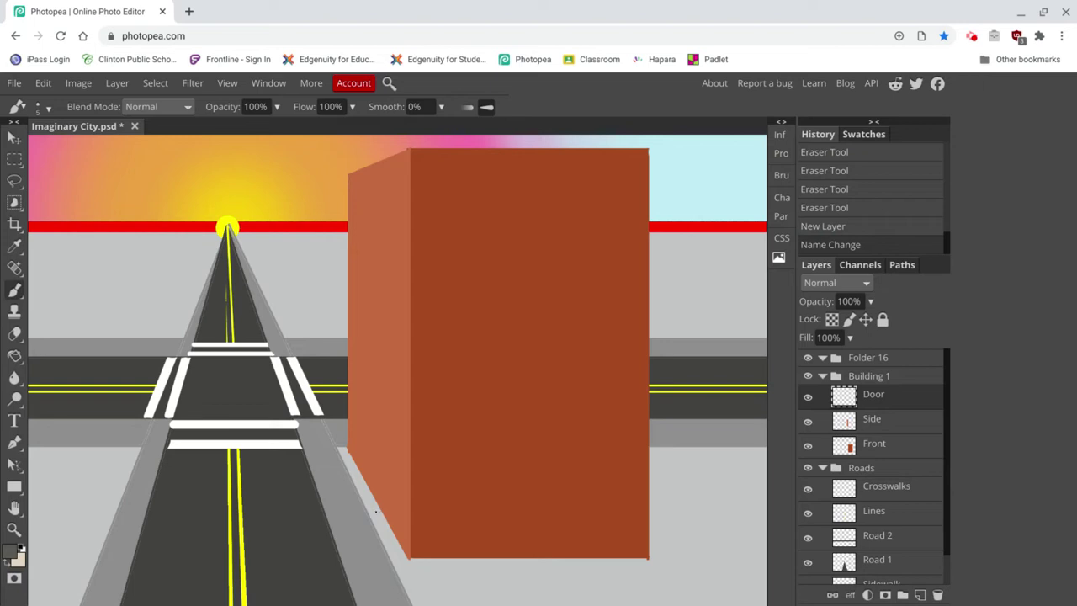
Outline a door on the side wall with two vertical strokes and upper and lower perspective lines running to the vanishing point
{"action": "left_click_drag", "start_coordinate": [372, 508], "coordinate": [373, 400]}
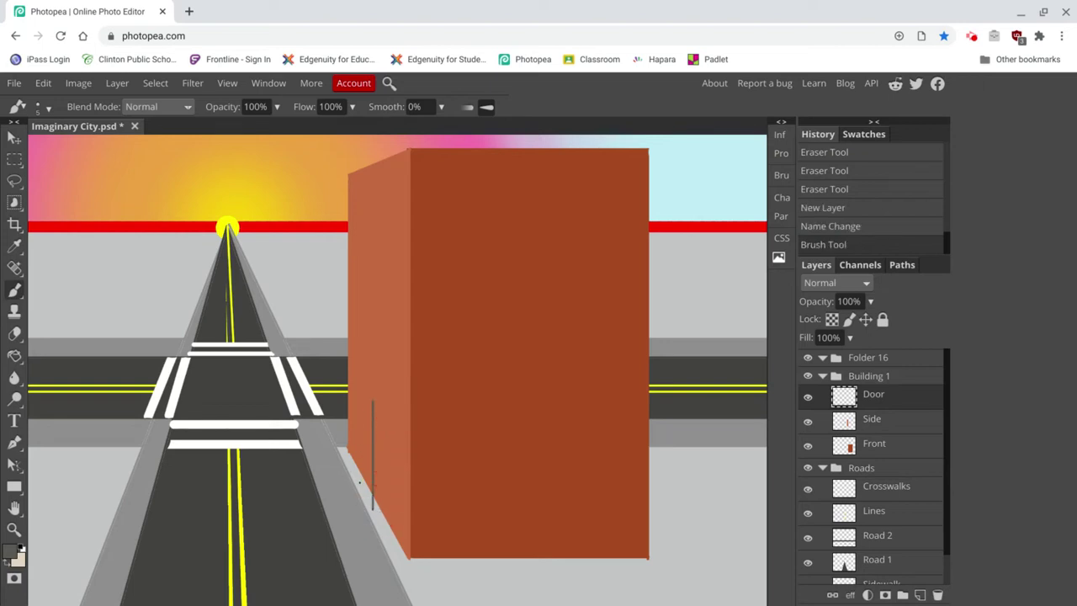
{"action": "left_click_drag", "start_coordinate": [358, 483], "coordinate": [358, 383]}
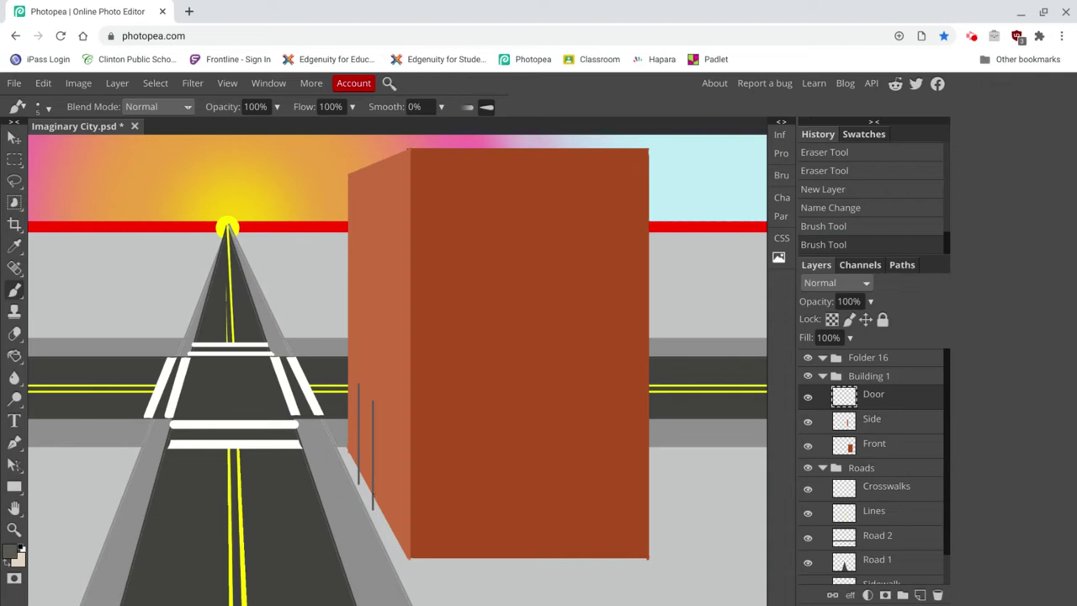
{"action": "left_click_drag", "start_coordinate": [372, 404], "coordinate": [371, 505]}
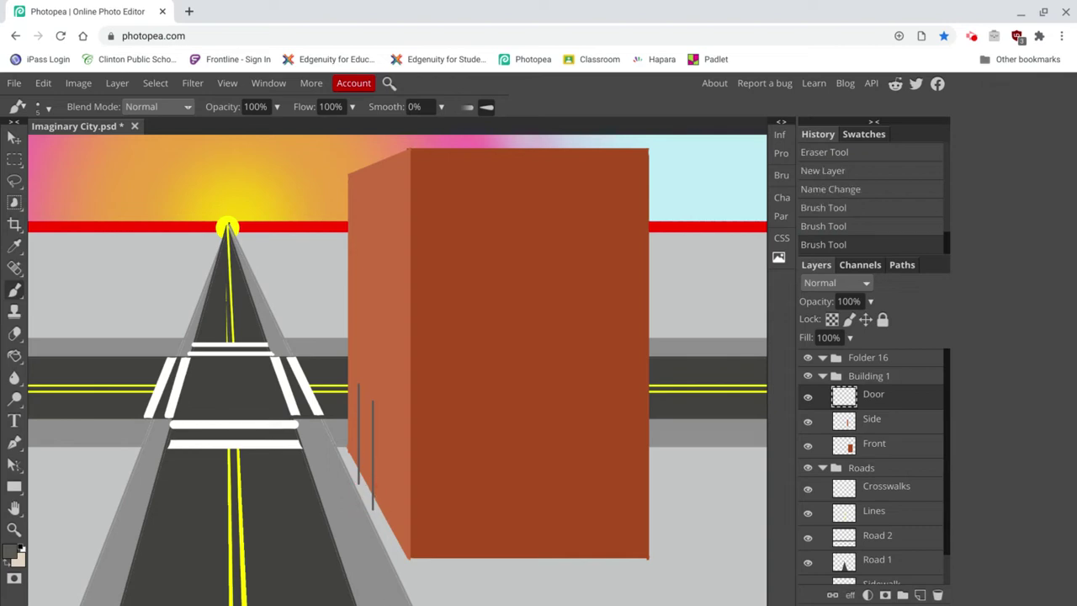
{"action": "left_click_drag", "start_coordinate": [228, 227], "coordinate": [346, 446]}
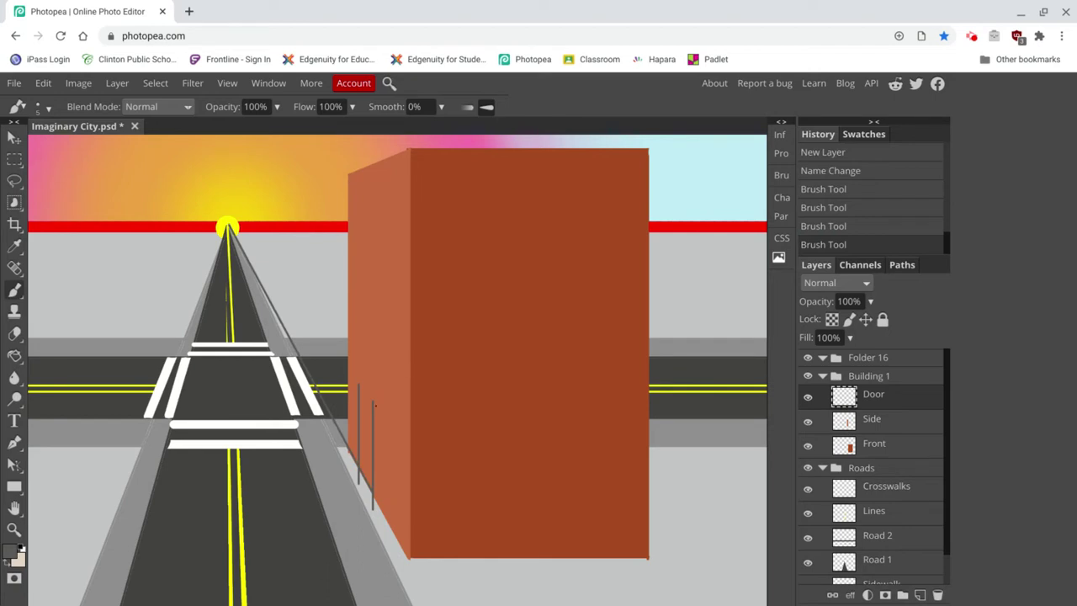
{"action": "left_click_drag", "start_coordinate": [229, 227], "coordinate": [360, 388]}
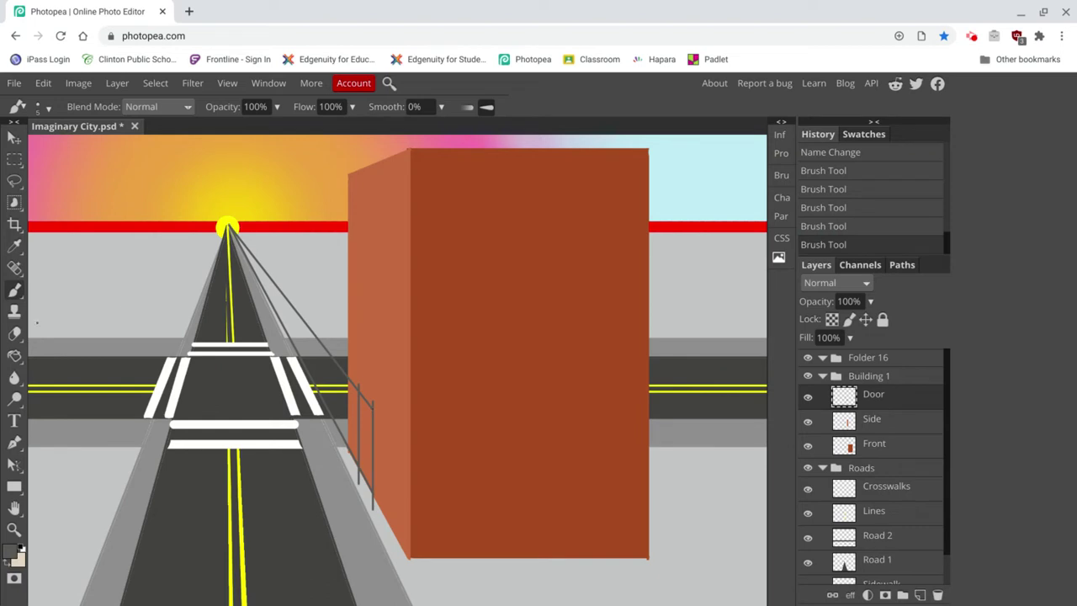
Fill the door outline on the side wall with the dark grey foreground colour using the Paint Bucket
{"action": "left_click", "coordinate": [14, 355]}
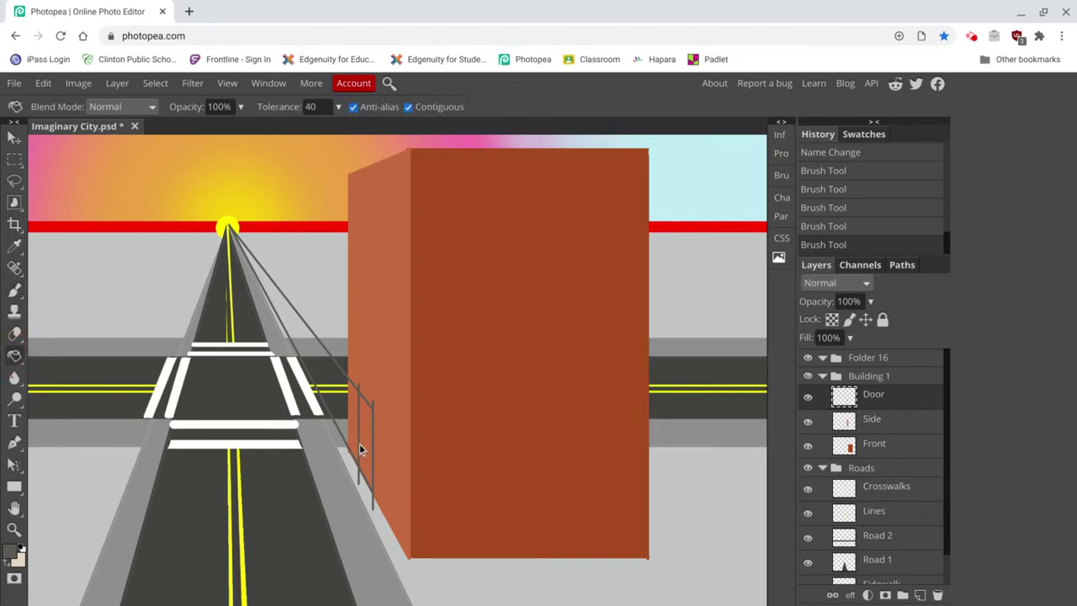
{"action": "left_click", "coordinate": [363, 449]}
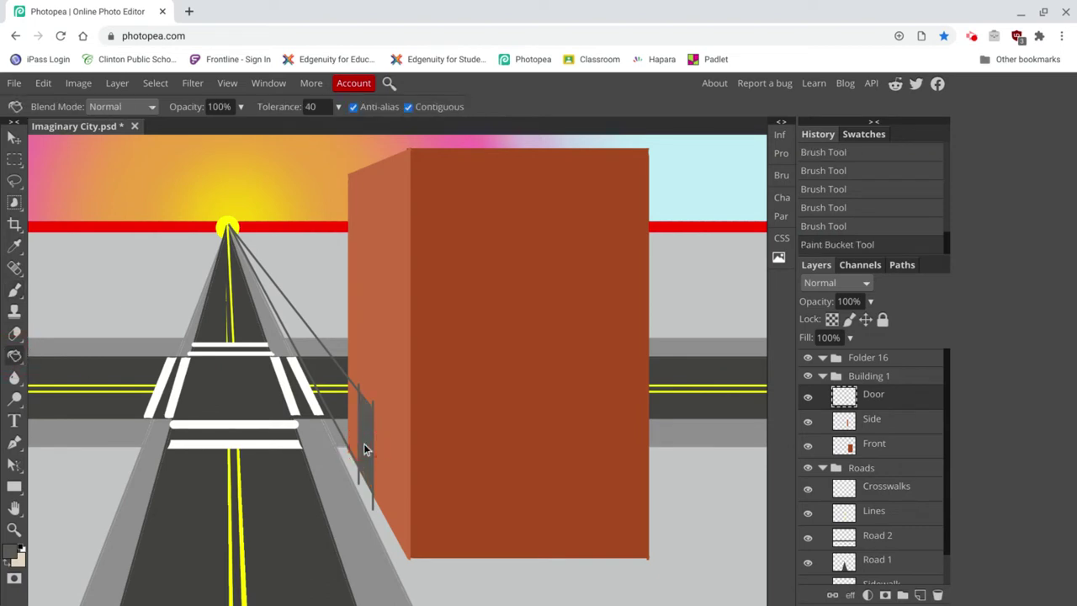
{"action": "left_click", "coordinate": [363, 444]}
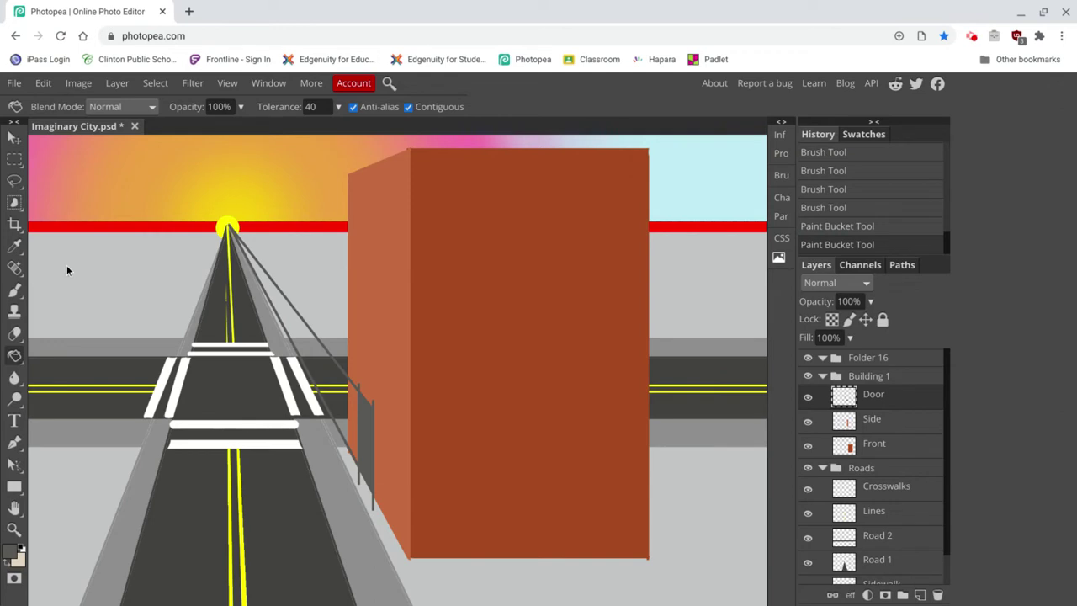
Erase the door's perspective lines between its back edge and the vanishing point, including the overhang above its upper back corner
{"action": "left_click", "coordinate": [15, 334]}
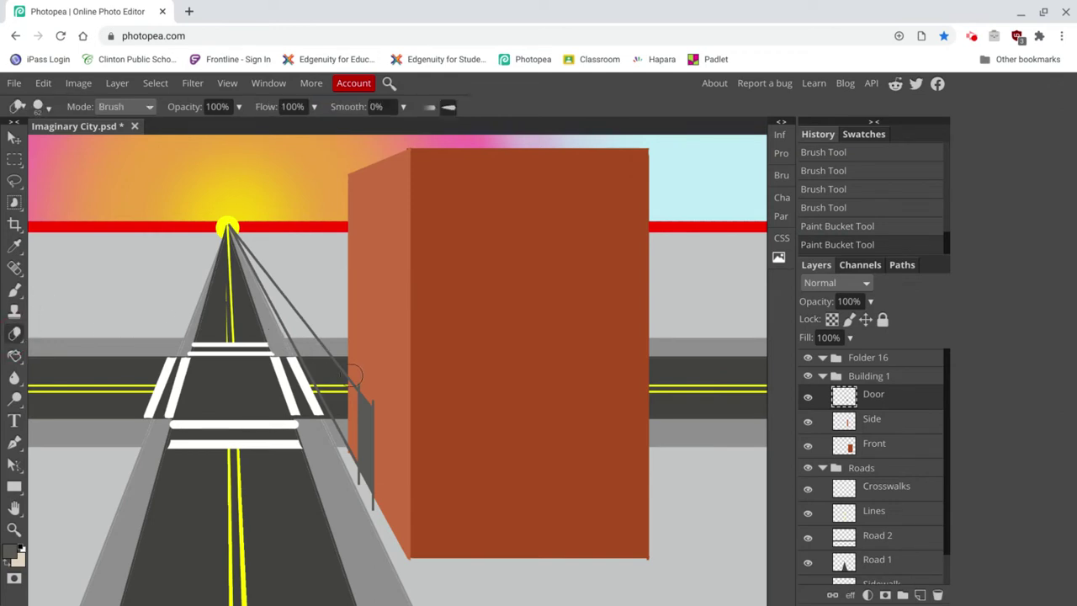
{"action": "left_click", "coordinate": [354, 383]}
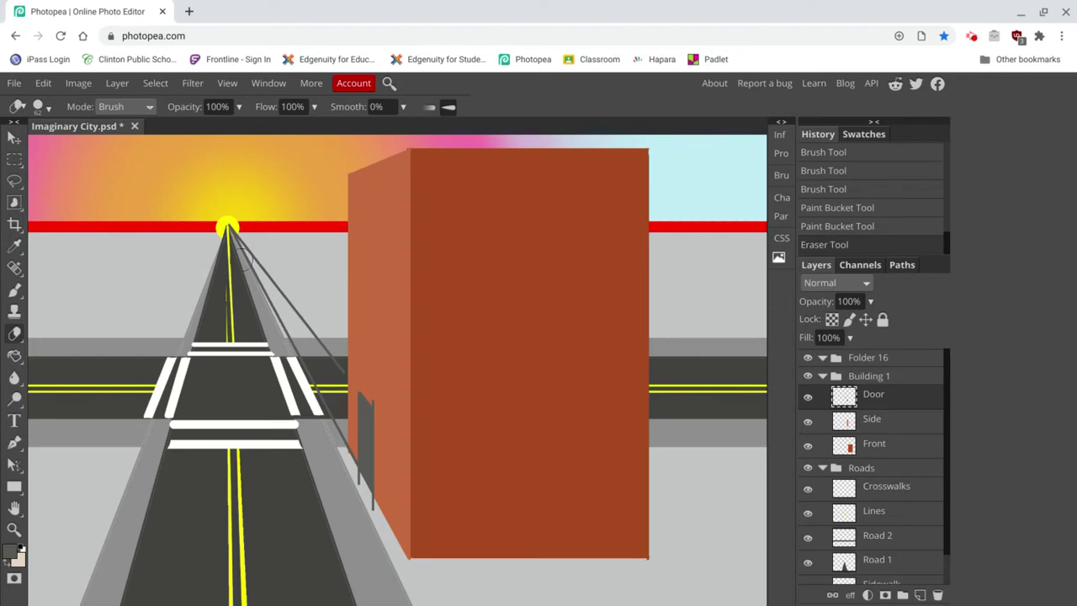
{"action": "left_click_drag", "start_coordinate": [229, 227], "coordinate": [341, 370]}
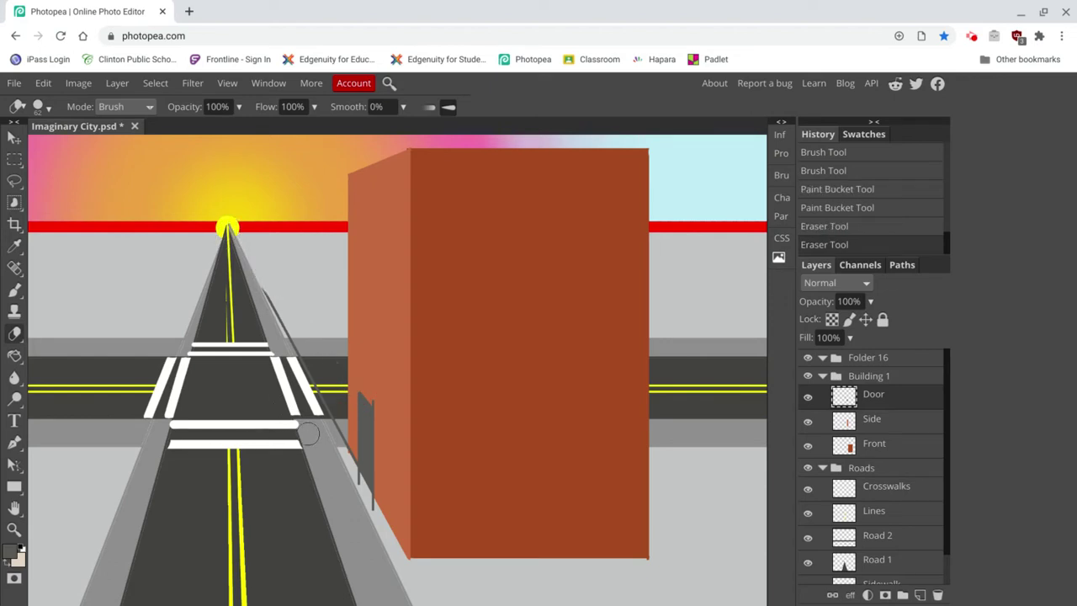
{"action": "left_click", "coordinate": [344, 471], "text": "shift"}
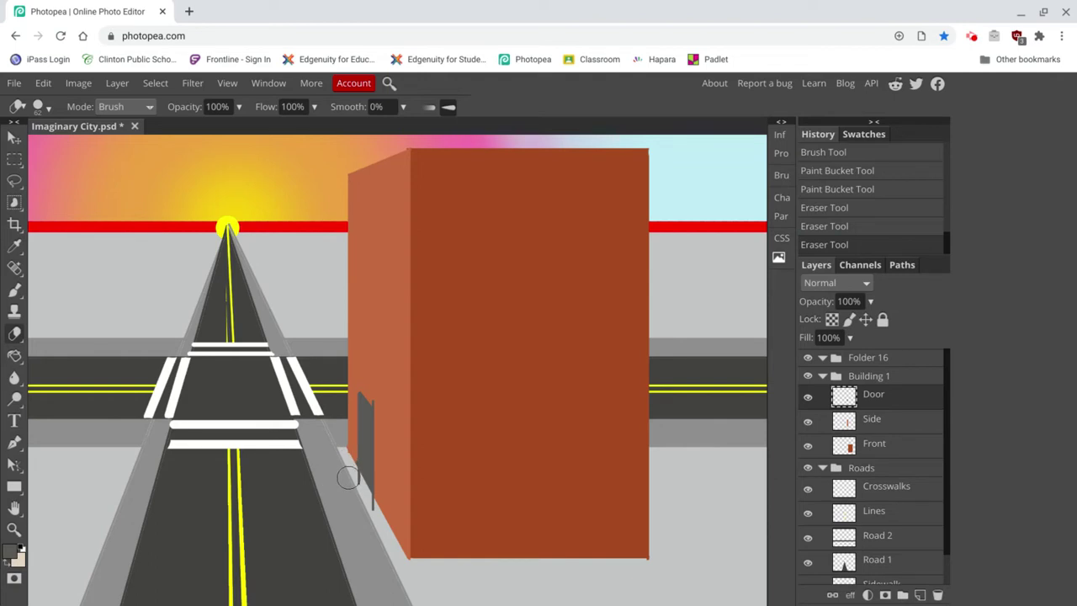
Erase the line ends overhanging below the door's bottom edge and at its upper front corner
{"action": "left_click", "coordinate": [356, 474]}
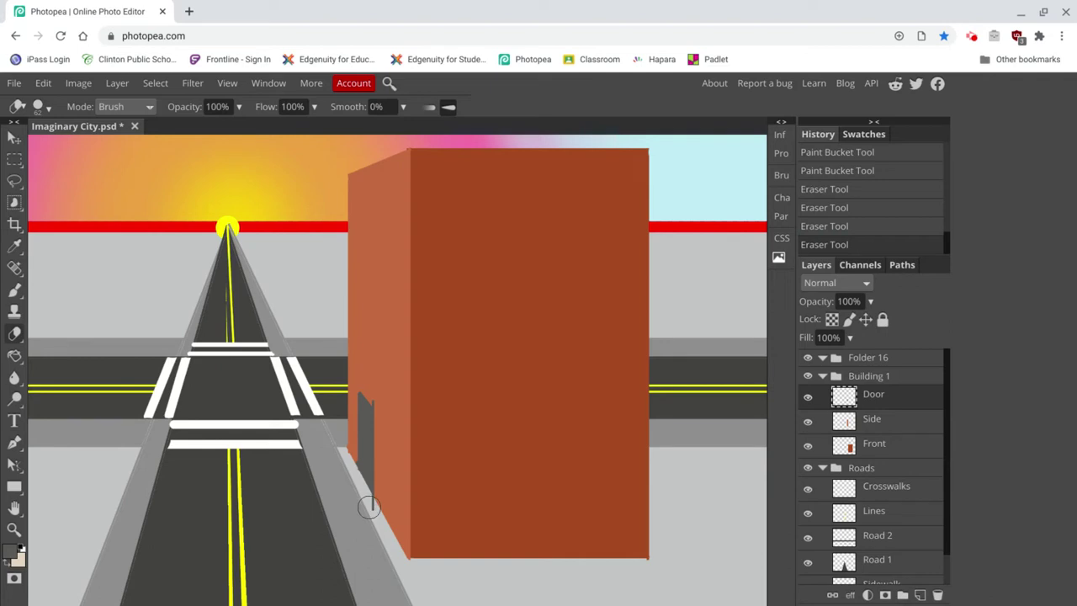
{"action": "left_click", "coordinate": [369, 505]}
{"action": "left_click", "coordinate": [385, 402]}
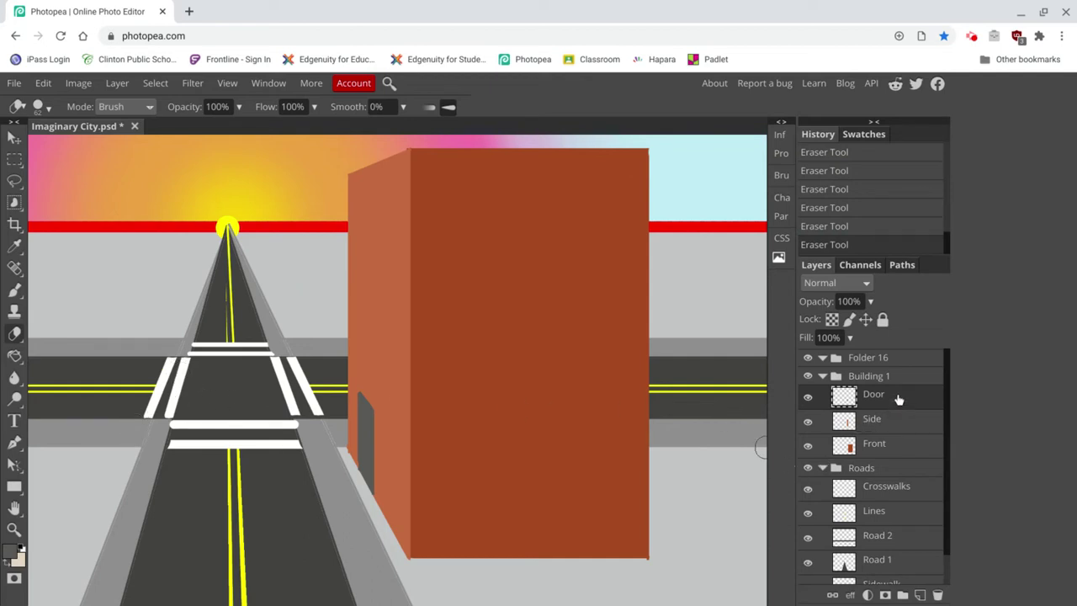
Add a new layer above Door in the Building 1 folder and name it Windows
{"action": "left_click", "coordinate": [920, 595]}
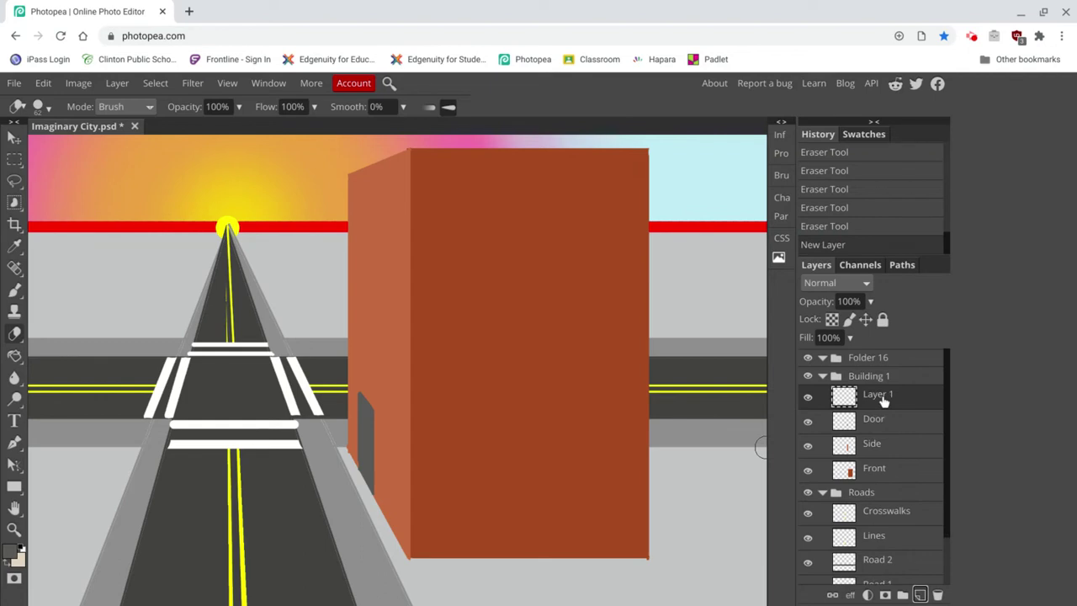
{"action": "double_click", "coordinate": [880, 396]}
{"action": "type", "text": "Windows"}
{"action": "key", "text": "Return"}
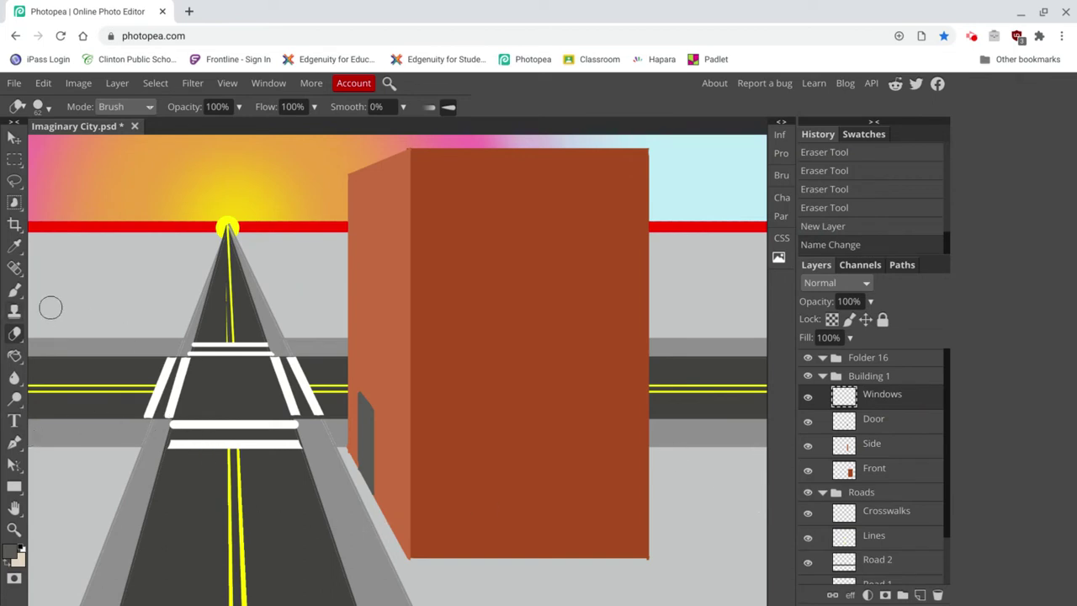
Brush three straight horizontal window guide lines across the front wall's lower part, undoing the stray slanted stroke
{"action": "left_click", "coordinate": [14, 289]}
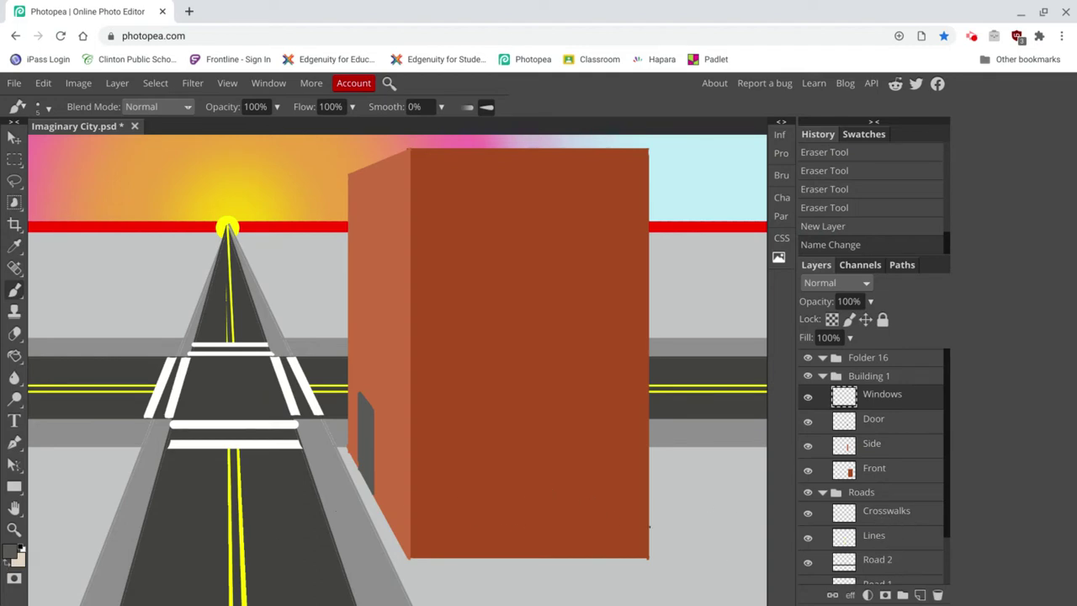
{"action": "left_click_drag", "start_coordinate": [642, 518], "coordinate": [412, 532]}
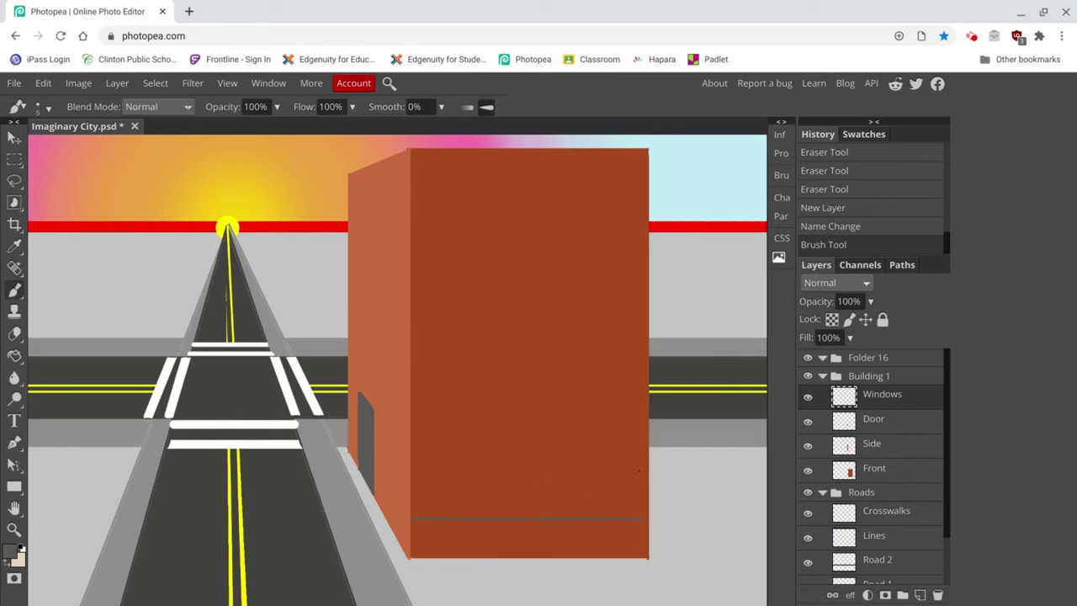
{"action": "mouse_move", "coordinate": [633, 467]}
{"action": "left_mouse_down"}
{"action": "mouse_move", "coordinate": [516, 463]}
{"action": "mouse_move", "coordinate": [412, 478]}
{"action": "left_mouse_up"}
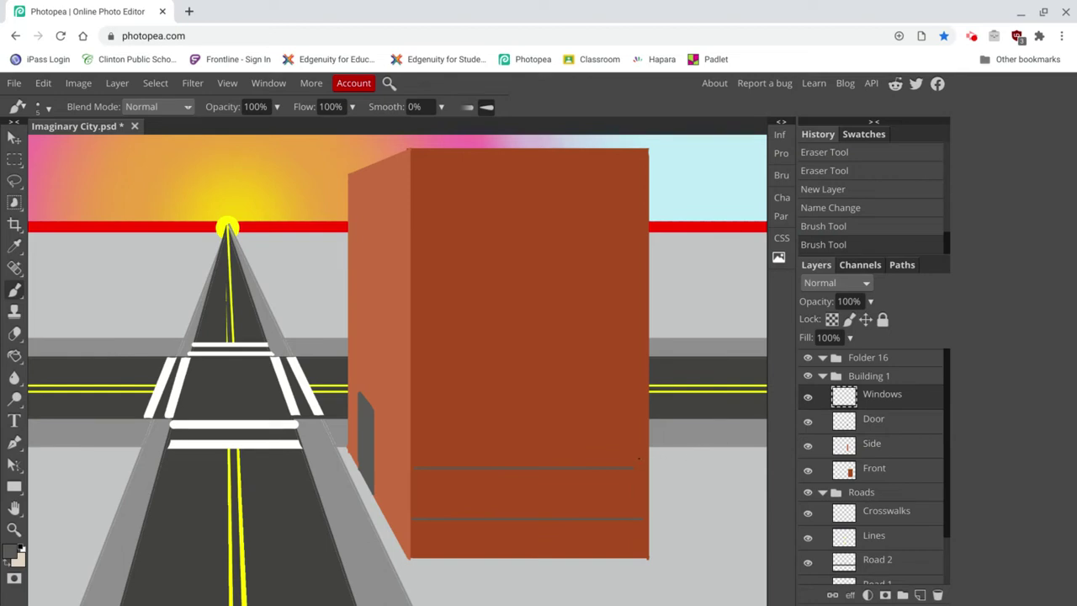
{"action": "left_click_drag", "start_coordinate": [633, 454], "coordinate": [412, 472]}
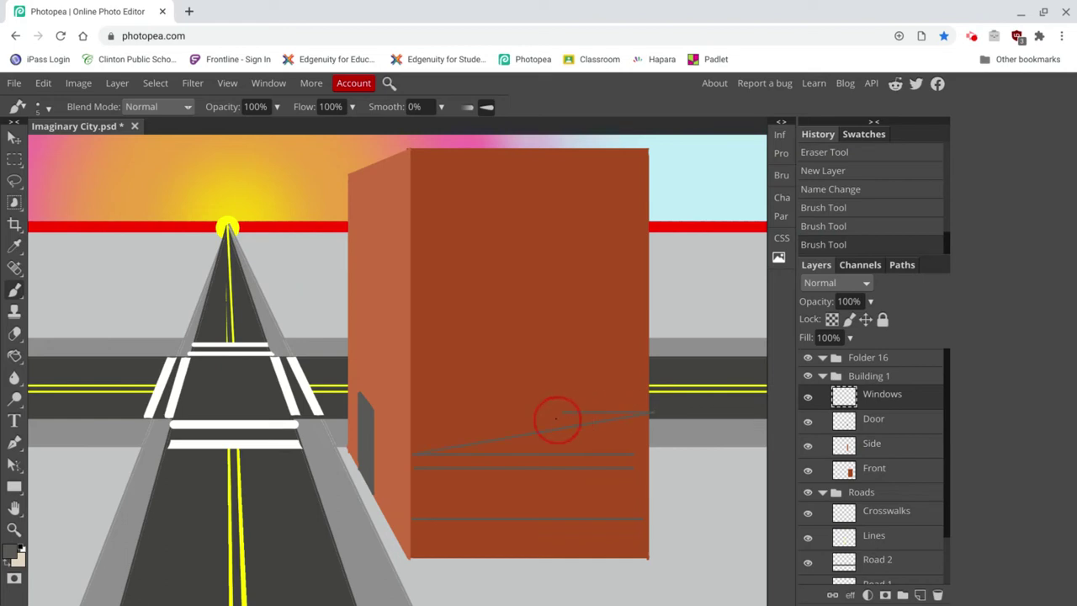
{"action": "left_click", "coordinate": [524, 429]}
{"action": "key", "text": "ctrl+z"}
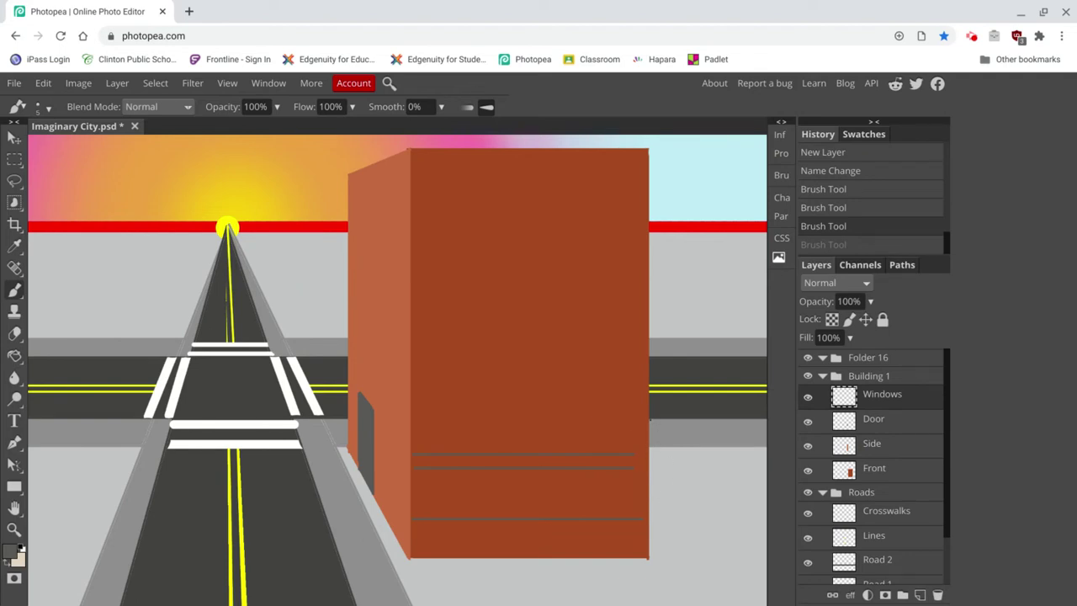
Brush six horizontal guide lines across the middle of the front wall in three closely spaced pairs for the window rows
{"action": "left_click_drag", "start_coordinate": [646, 404], "coordinate": [403, 426]}
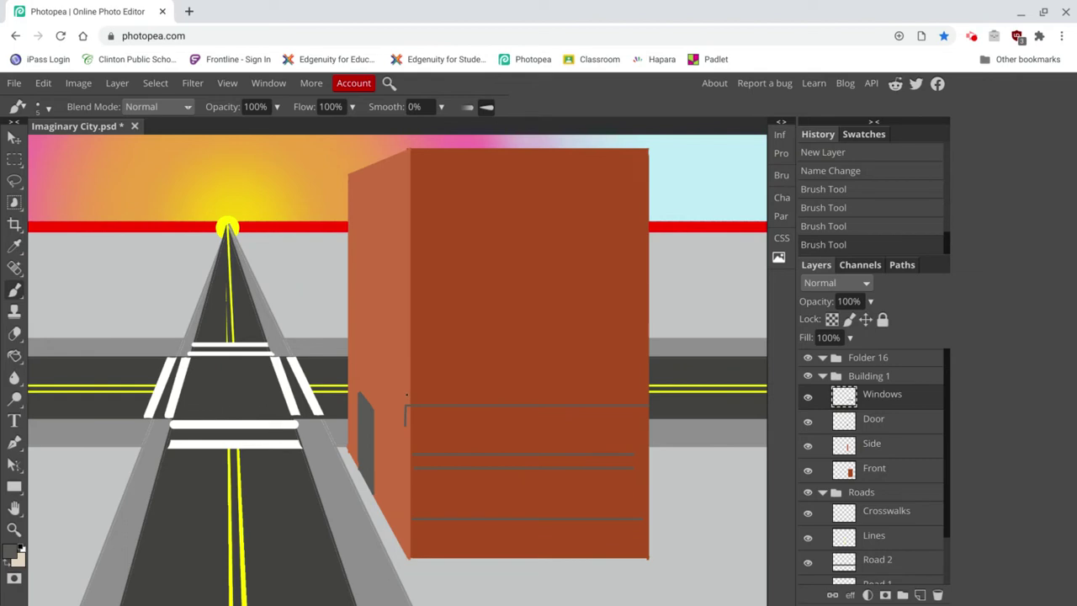
{"action": "mouse_move", "coordinate": [406, 393]}
{"action": "left_mouse_down"}
{"action": "mouse_move", "coordinate": [578, 402]}
{"action": "mouse_move", "coordinate": [639, 425]}
{"action": "left_mouse_up"}
{"action": "mouse_move", "coordinate": [403, 345]}
{"action": "left_mouse_down"}
{"action": "mouse_move", "coordinate": [506, 361]}
{"action": "mouse_move", "coordinate": [650, 406]}
{"action": "left_mouse_up"}
{"action": "left_click_drag", "start_coordinate": [407, 338], "coordinate": [646, 355]}
{"action": "left_click_drag", "start_coordinate": [401, 291], "coordinate": [650, 347]}
{"action": "left_click_drag", "start_coordinate": [401, 278], "coordinate": [648, 279]}
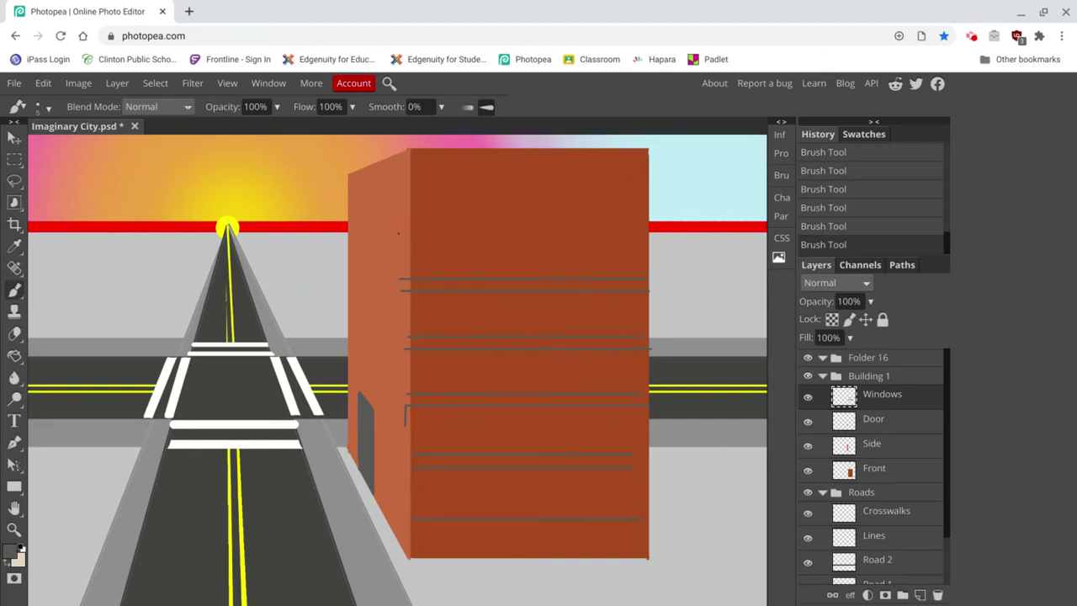
Undo the last stroke and brush three horizontal guide lines across the front wall's upper part to complete the window rows
{"action": "key", "text": "ctrl+z"}
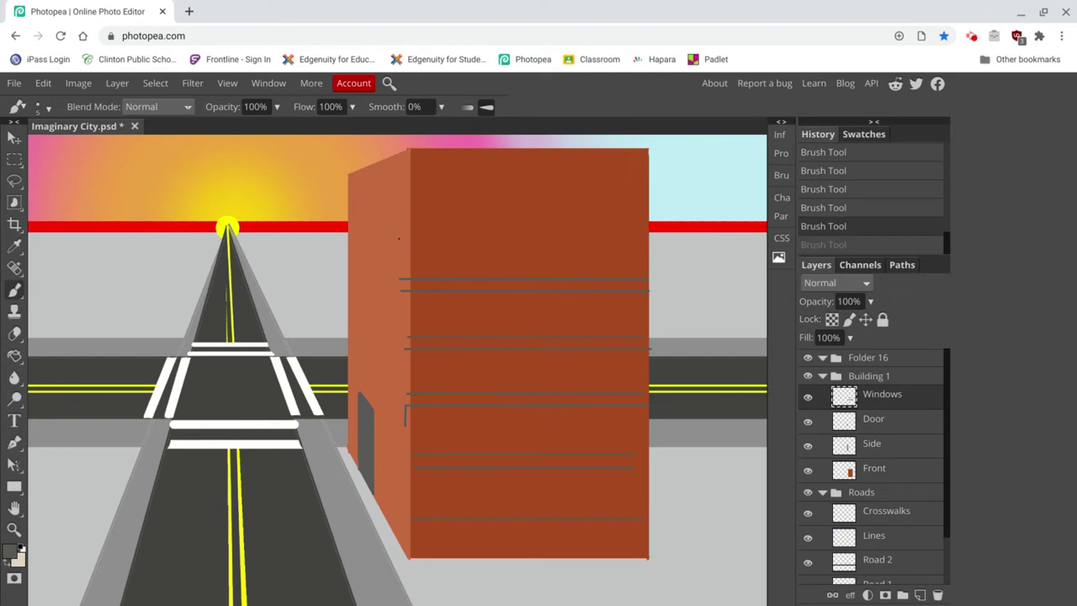
{"action": "left_click_drag", "start_coordinate": [406, 234], "coordinate": [651, 279]}
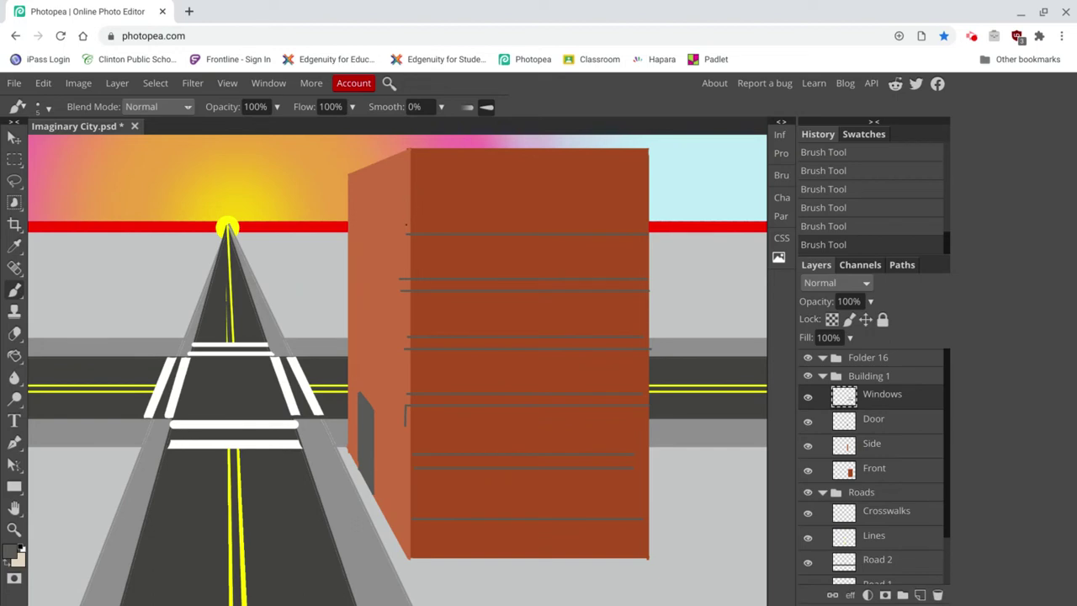
{"action": "left_click_drag", "start_coordinate": [405, 222], "coordinate": [632, 278]}
{"action": "left_click_drag", "start_coordinate": [401, 178], "coordinate": [655, 229]}
Brush five vertical guide lines on the front wall, three towards its left edge and two near its right edge
{"action": "mouse_move", "coordinate": [419, 557]}
{"action": "left_mouse_down"}
{"action": "mouse_move", "coordinate": [422, 368]}
{"action": "mouse_move", "coordinate": [452, 152]}
{"action": "left_mouse_up"}
{"action": "key", "text": "ctrl+z"}
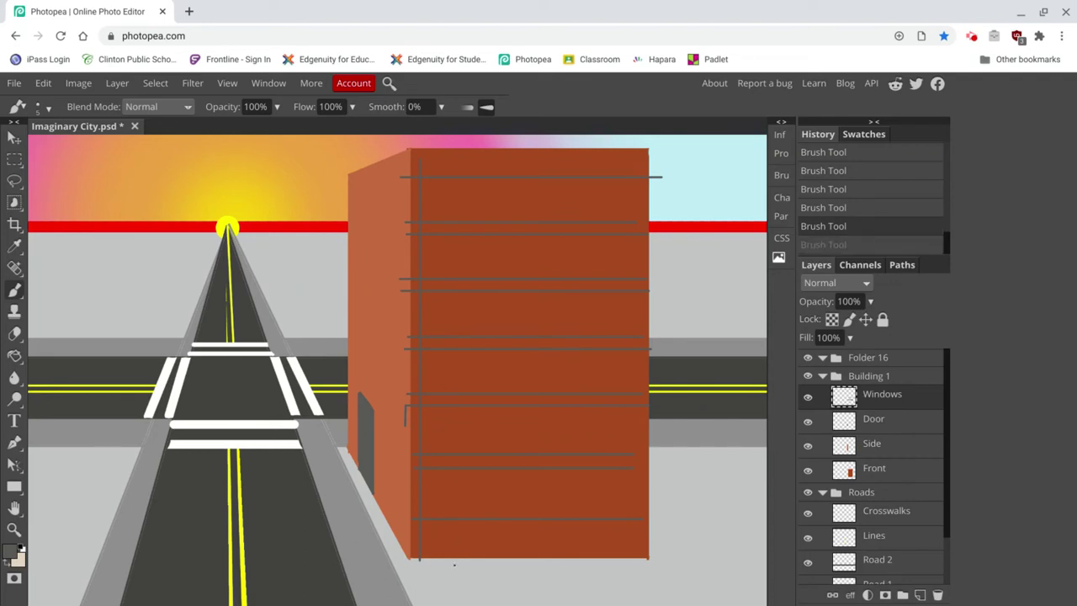
{"action": "left_click_drag", "start_coordinate": [451, 564], "coordinate": [529, 144]}
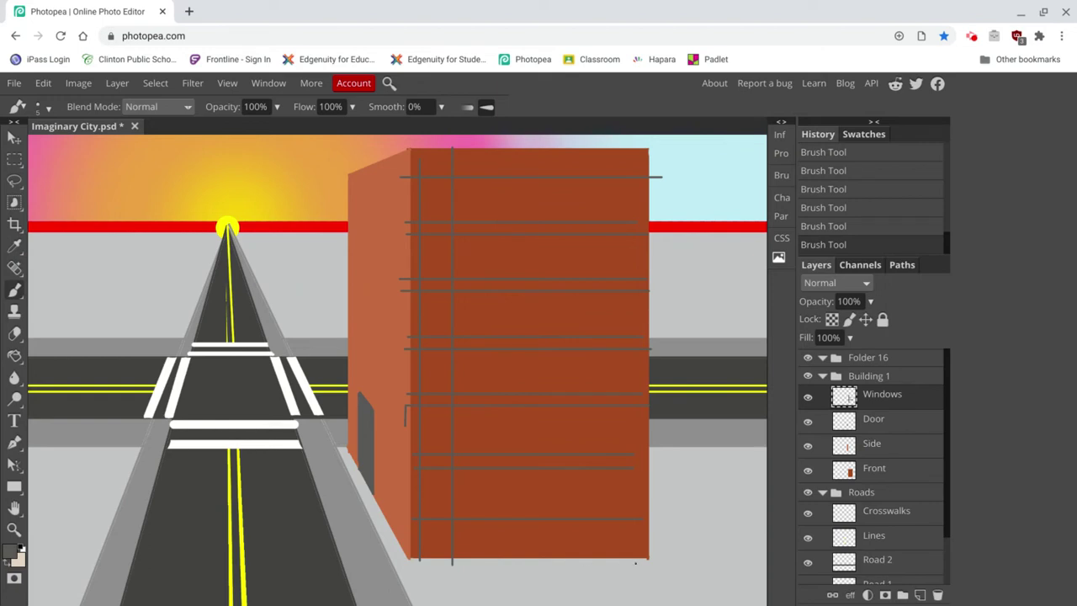
{"action": "left_click_drag", "start_coordinate": [635, 562], "coordinate": [633, 157]}
{"action": "mouse_move", "coordinate": [599, 562]}
{"action": "left_mouse_down"}
{"action": "mouse_move", "coordinate": [600, 498]}
{"action": "mouse_move", "coordinate": [632, 344]}
{"action": "mouse_move", "coordinate": [678, 228]}
{"action": "mouse_move", "coordinate": [685, 151]}
{"action": "mouse_move", "coordinate": [655, 194]}
{"action": "left_mouse_up"}
{"action": "mouse_move", "coordinate": [469, 562]}
{"action": "left_mouse_down"}
{"action": "mouse_move", "coordinate": [508, 356]}
{"action": "mouse_move", "coordinate": [527, 125]}
{"action": "mouse_move", "coordinate": [514, 191]}
{"action": "left_mouse_up"}
Brush three more vertical guide lines through the middle of the front wall to complete four window columns
{"action": "scroll", "coordinate": [548, 391], "scroll_direction": "down", "scroll_amount": 2}
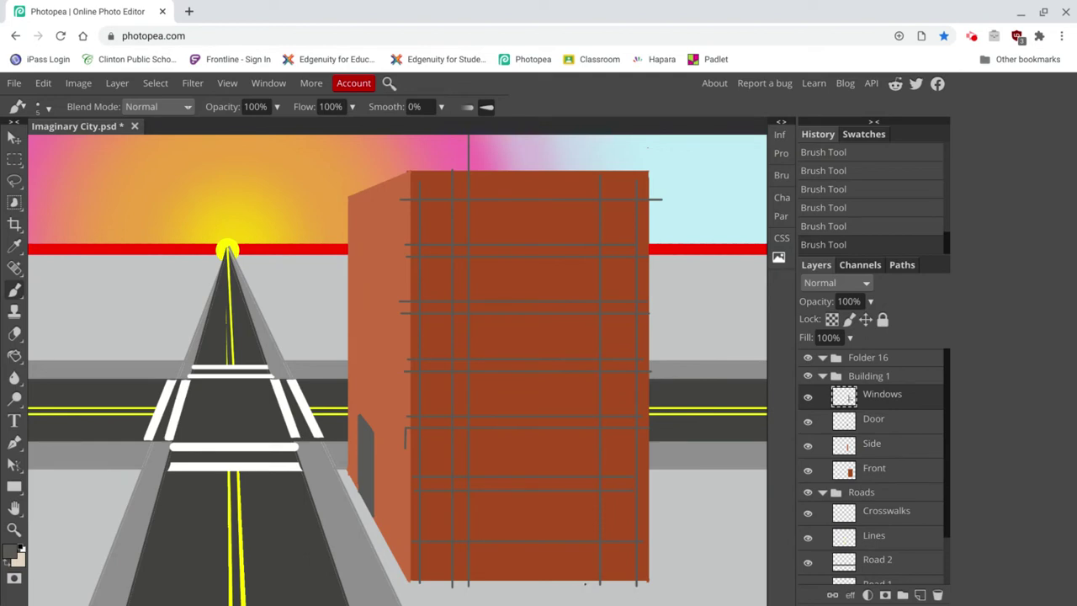
{"action": "mouse_move", "coordinate": [585, 582]}
{"action": "left_mouse_down"}
{"action": "mouse_move", "coordinate": [596, 424]}
{"action": "mouse_move", "coordinate": [589, 149]}
{"action": "left_mouse_up"}
{"action": "mouse_move", "coordinate": [509, 582]}
{"action": "left_mouse_down"}
{"action": "mouse_move", "coordinate": [540, 409]}
{"action": "mouse_move", "coordinate": [556, 173]}
{"action": "left_mouse_up"}
{"action": "mouse_move", "coordinate": [542, 582]}
{"action": "left_mouse_down"}
{"action": "mouse_move", "coordinate": [602, 342]}
{"action": "mouse_move", "coordinate": [570, 139]}
{"action": "left_mouse_up"}
Sample the sky's pale blue c0ebf4 and darken it slightly as the foreground colour for the window panes
{"action": "left_click", "coordinate": [10, 551]}
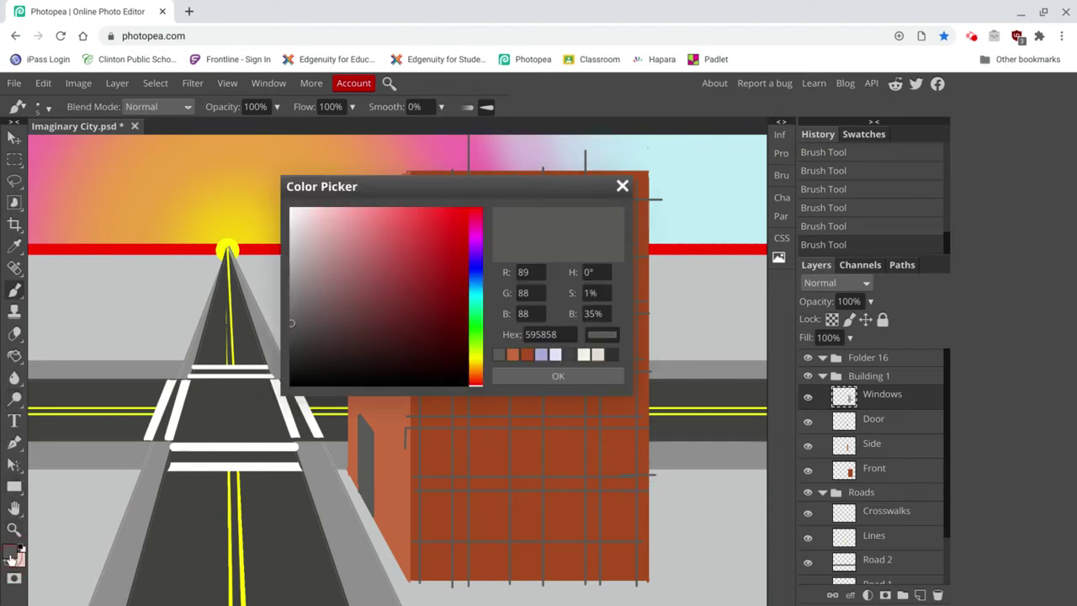
{"action": "left_click", "coordinate": [762, 162]}
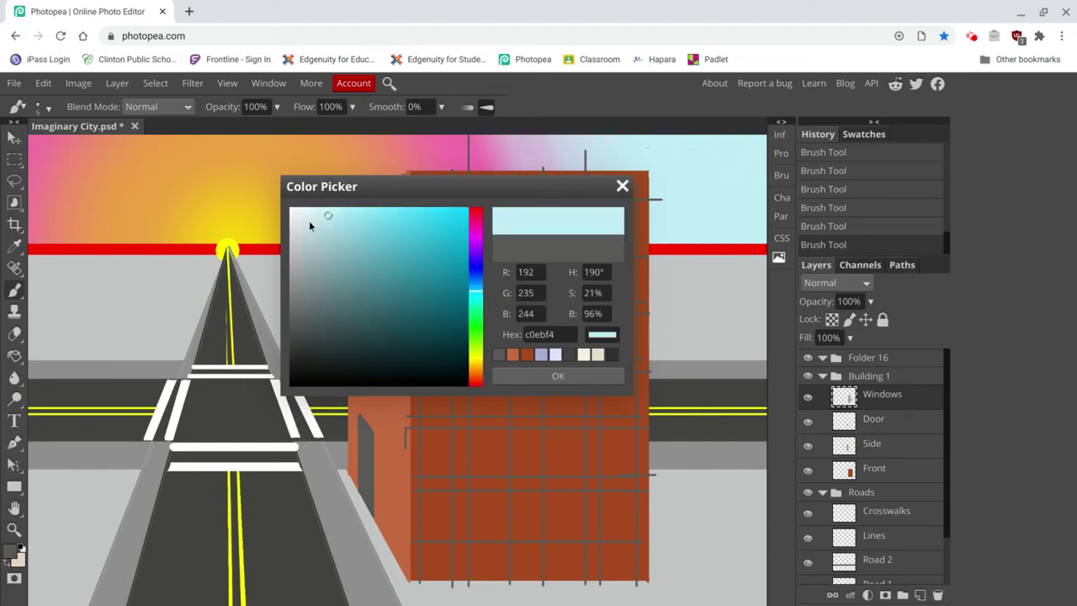
{"action": "mouse_move", "coordinate": [327, 219]}
{"action": "left_mouse_down"}
{"action": "mouse_move", "coordinate": [322, 233]}
{"action": "mouse_move", "coordinate": [326, 223]}
{"action": "left_mouse_up"}
{"action": "left_click_drag", "start_coordinate": [325, 220], "coordinate": [329, 225]}
{"action": "left_click", "coordinate": [526, 376]}
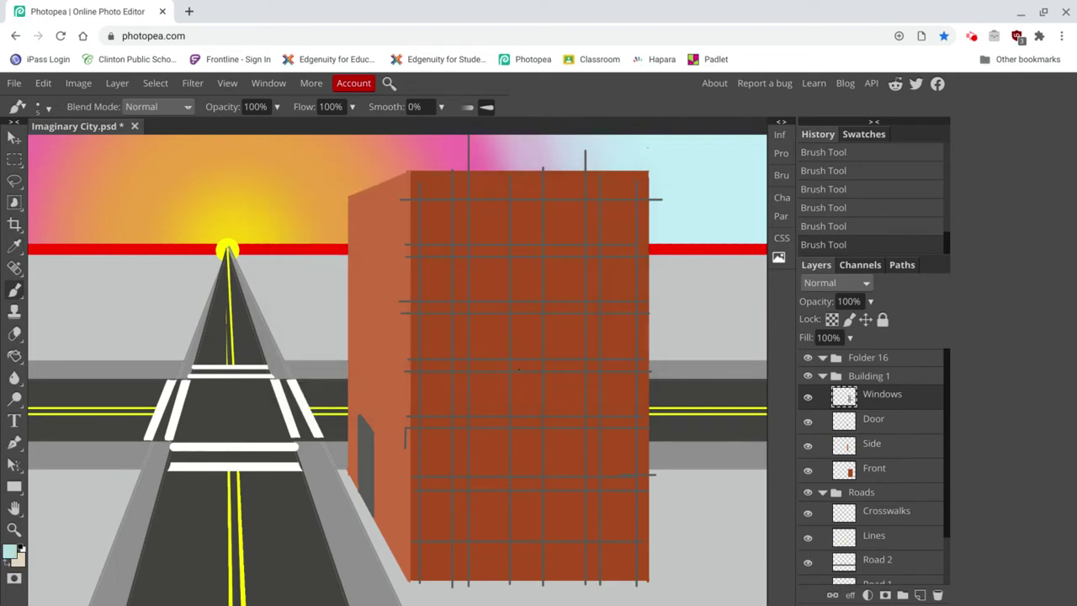
Fill the window panes of the top two rows on the front wall with the pale blue using the Paint Bucket
{"action": "left_click", "coordinate": [14, 356]}
{"action": "left_click", "coordinate": [431, 221]}
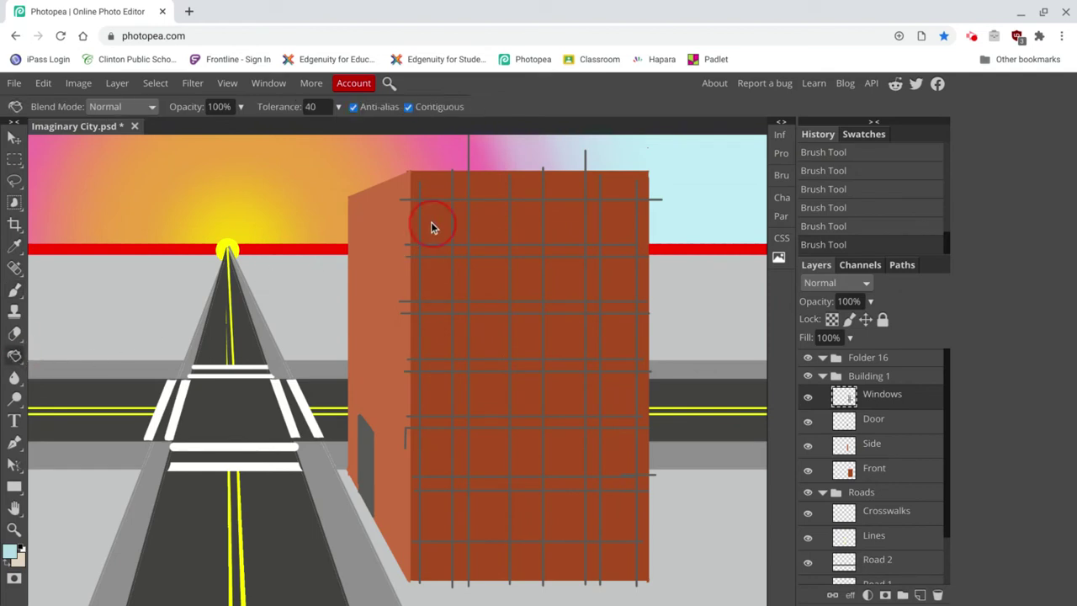
{"action": "left_click", "coordinate": [494, 222]}
{"action": "left_click", "coordinate": [558, 222]}
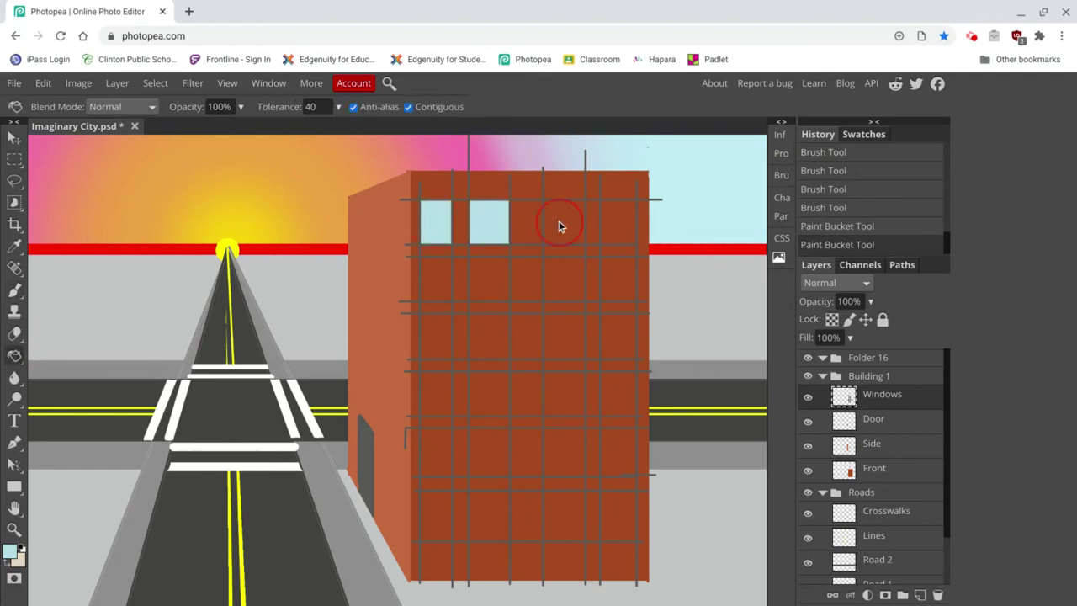
{"action": "left_click", "coordinate": [631, 225]}
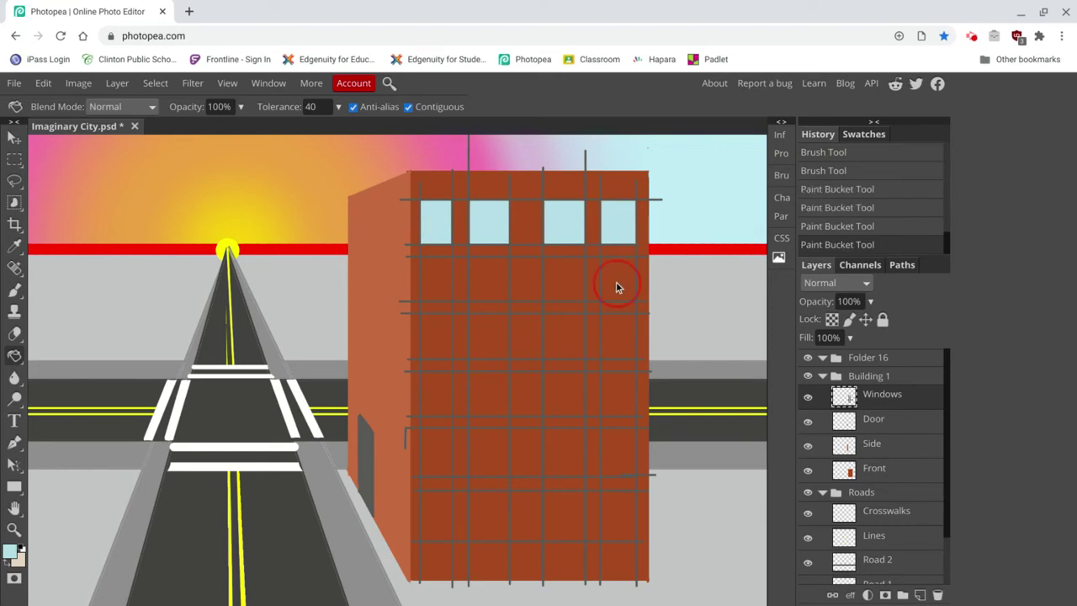
{"action": "left_click", "coordinate": [561, 273]}
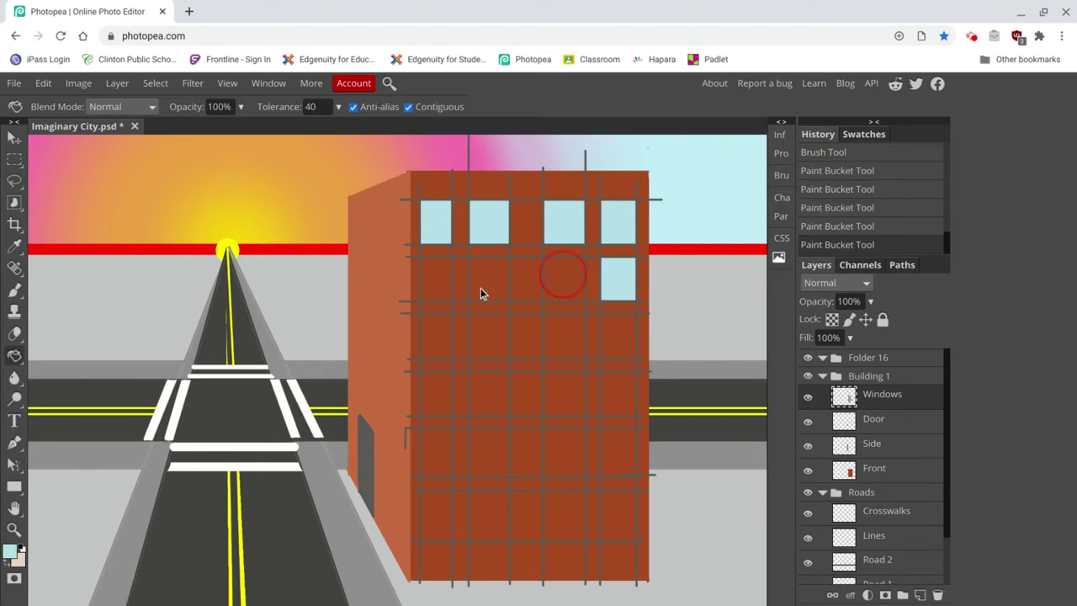
{"action": "left_click", "coordinate": [484, 284]}
{"action": "left_click", "coordinate": [438, 273]}
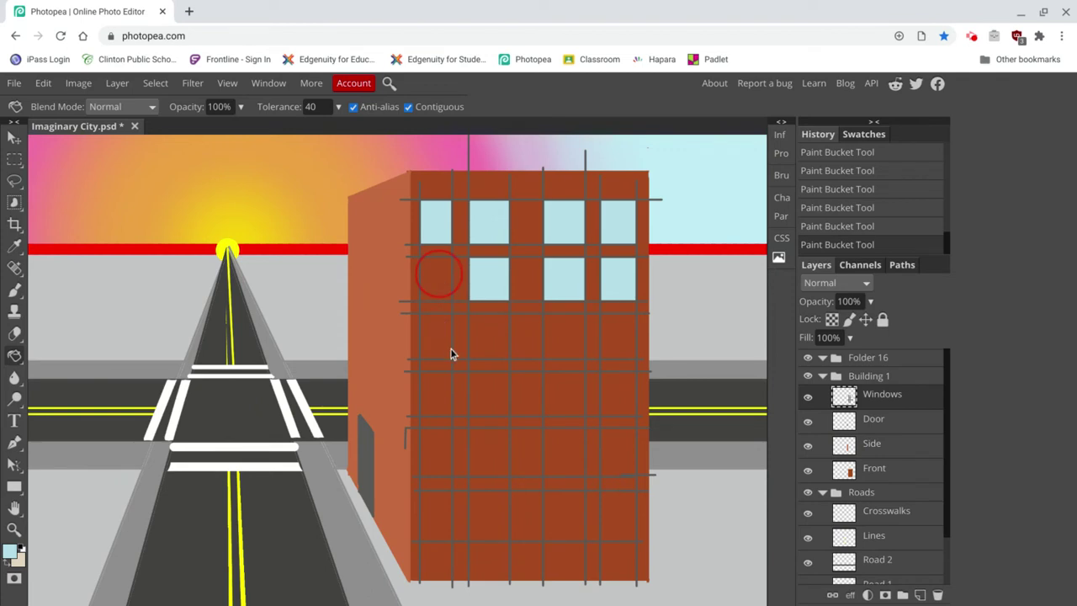
Fill the four window panes in each of the third and fourth rows with the same pale blue
{"action": "left_click", "coordinate": [440, 338]}
{"action": "left_click", "coordinate": [491, 343]}
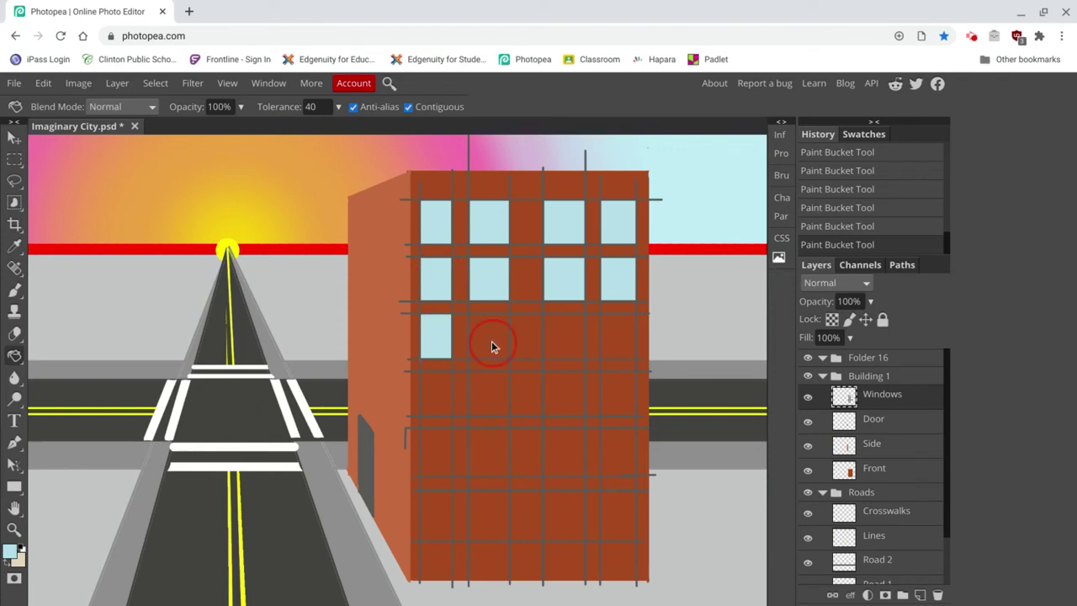
{"action": "left_click", "coordinate": [562, 334]}
{"action": "left_click", "coordinate": [618, 334]}
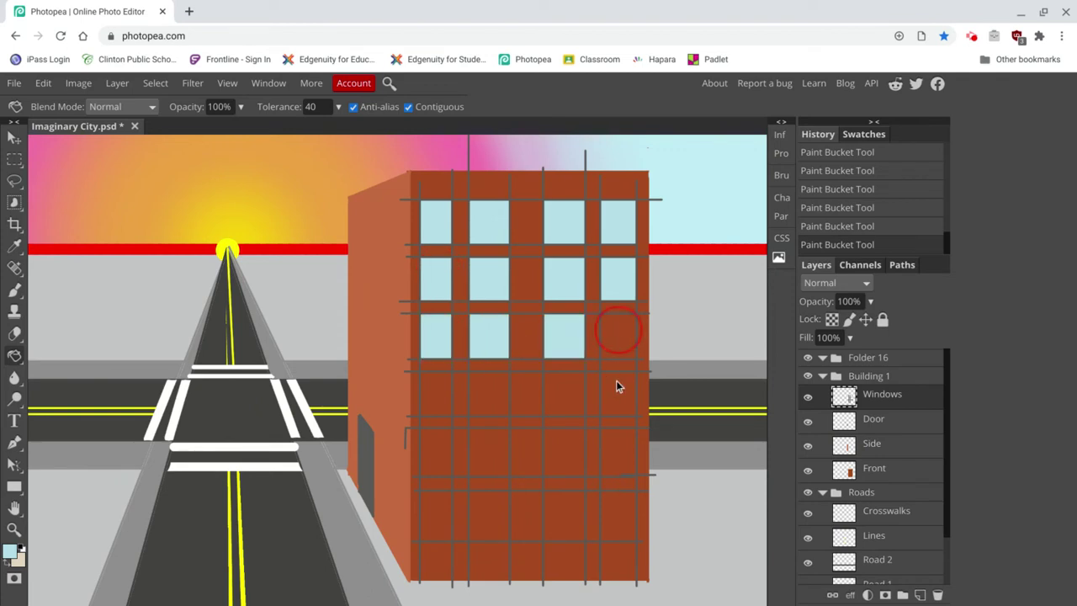
{"action": "left_click", "coordinate": [620, 392]}
{"action": "left_click", "coordinate": [559, 391]}
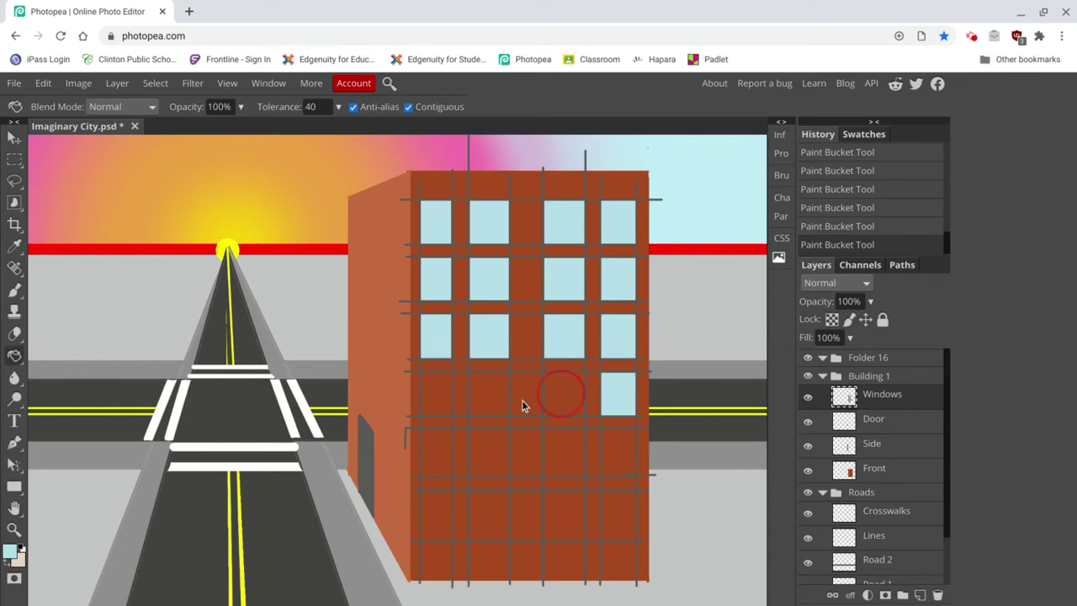
{"action": "left_click", "coordinate": [495, 397]}
{"action": "left_click", "coordinate": [441, 391]}
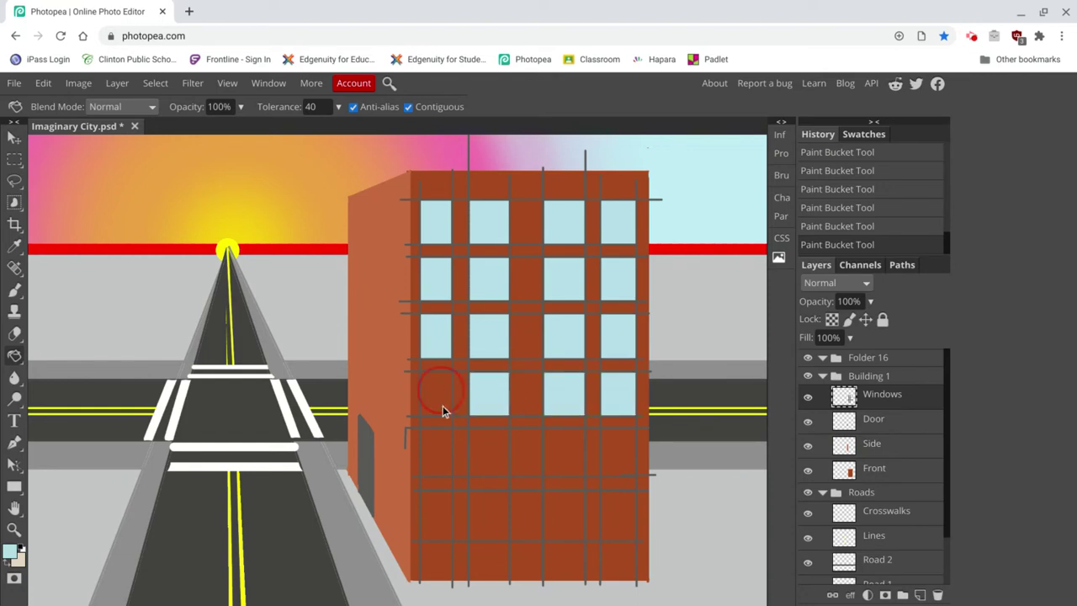
Fill the window panes of the two lowest rows on the front wall with the pale blue
{"action": "left_click", "coordinate": [445, 455]}
{"action": "left_click", "coordinate": [491, 450]}
{"action": "left_click", "coordinate": [558, 451]}
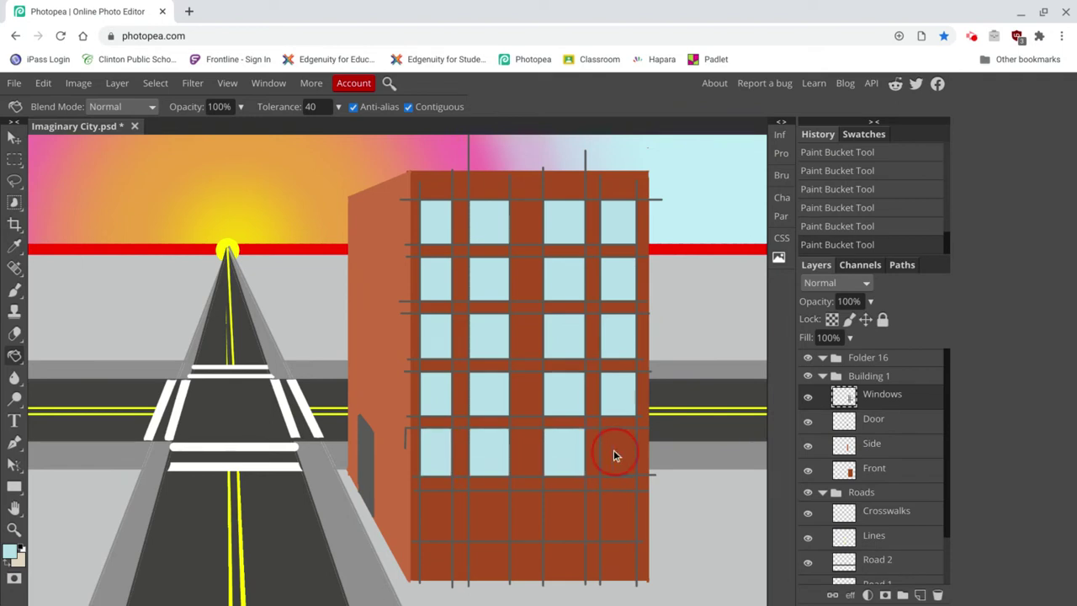
{"action": "left_click", "coordinate": [614, 450]}
{"action": "left_click", "coordinate": [495, 523]}
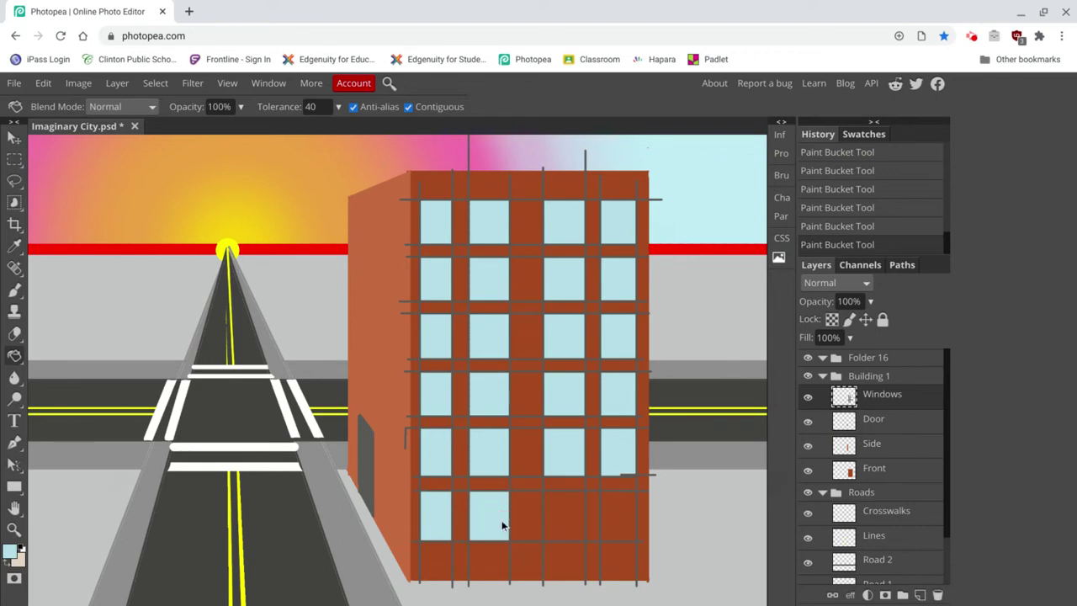
{"action": "left_click", "coordinate": [570, 516]}
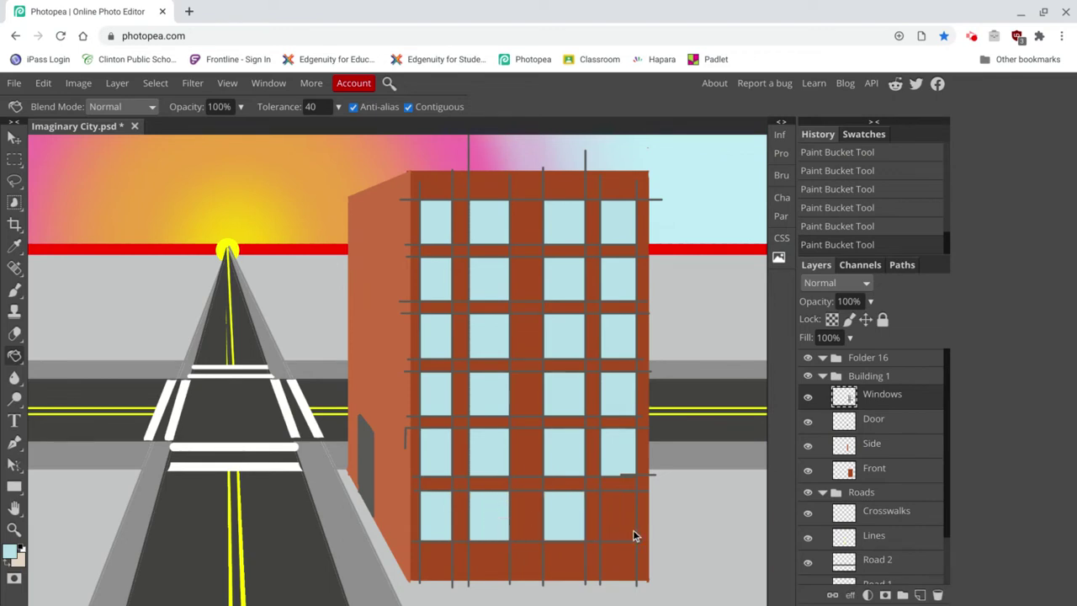
{"action": "left_click", "coordinate": [626, 527]}
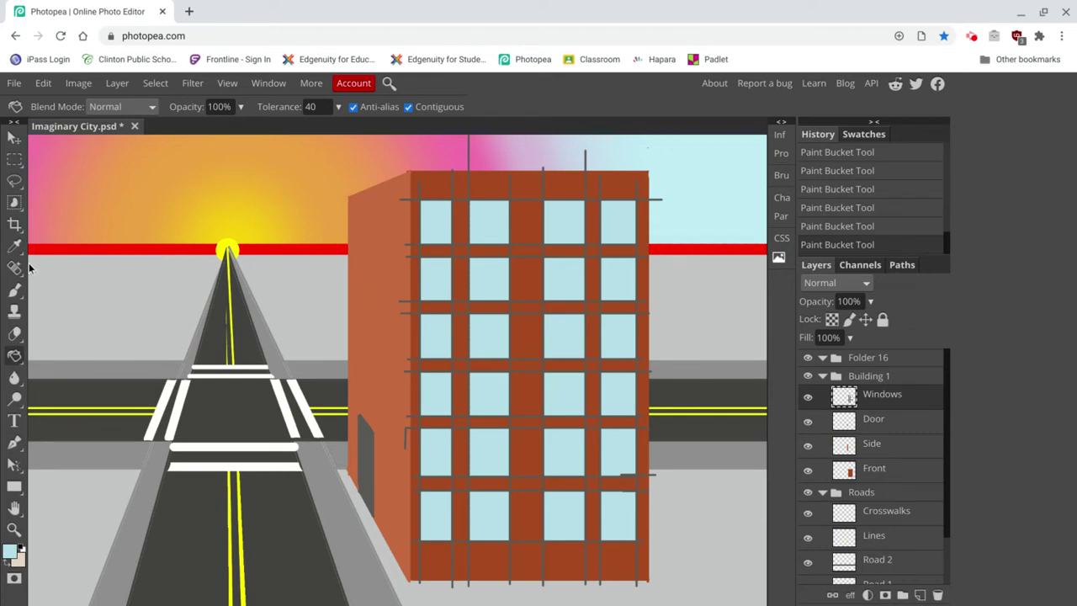
Erase the guide line ends that run past the window grid along the front wall's outer edges
{"action": "left_click", "coordinate": [14, 334]}
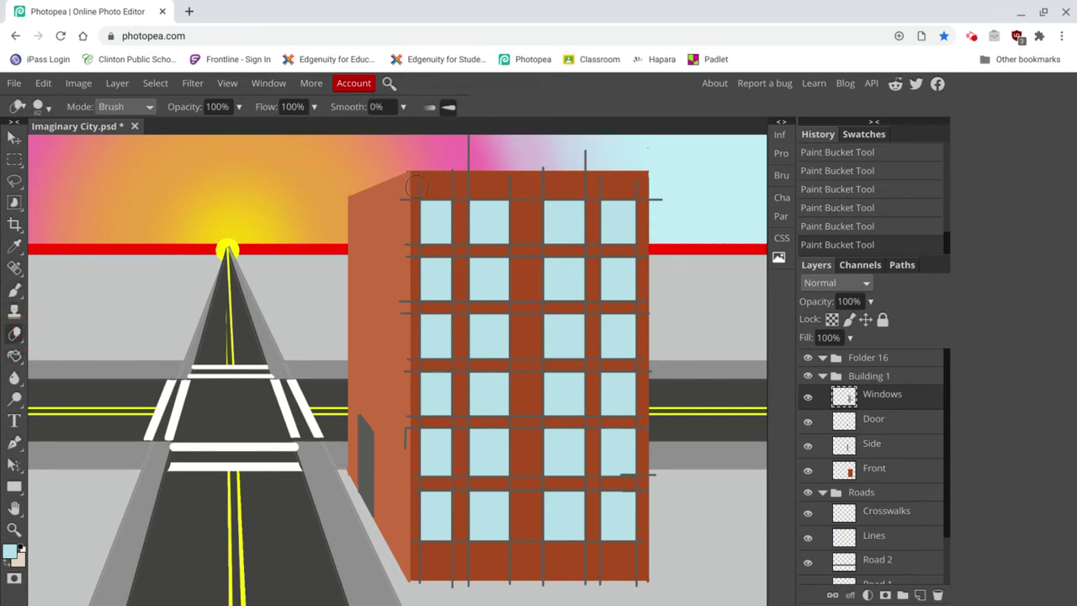
{"action": "mouse_move", "coordinate": [465, 199]}
{"action": "left_mouse_down"}
{"action": "mouse_move", "coordinate": [573, 199]}
{"action": "mouse_move", "coordinate": [697, 219]}
{"action": "left_mouse_up"}
{"action": "mouse_move", "coordinate": [648, 198]}
{"action": "left_mouse_down"}
{"action": "mouse_move", "coordinate": [673, 394]}
{"action": "mouse_move", "coordinate": [665, 587]}
{"action": "left_mouse_up"}
{"action": "mouse_move", "coordinate": [638, 554]}
{"action": "left_mouse_down"}
{"action": "mouse_move", "coordinate": [373, 563]}
{"action": "mouse_move", "coordinate": [415, 575]}
{"action": "mouse_move", "coordinate": [681, 579]}
{"action": "left_mouse_up"}
{"action": "left_click", "coordinate": [457, 582]}
{"action": "mouse_move", "coordinate": [405, 543]}
{"action": "left_mouse_down"}
{"action": "mouse_move", "coordinate": [409, 393]}
{"action": "mouse_move", "coordinate": [452, 212]}
{"action": "mouse_move", "coordinate": [440, 125]}
{"action": "left_mouse_up"}
Erase the guide line stubs above the roof and the lines crossing the wide gap between the second and third window columns
{"action": "scroll", "coordinate": [440, 126], "scroll_direction": "up", "scroll_amount": 1}
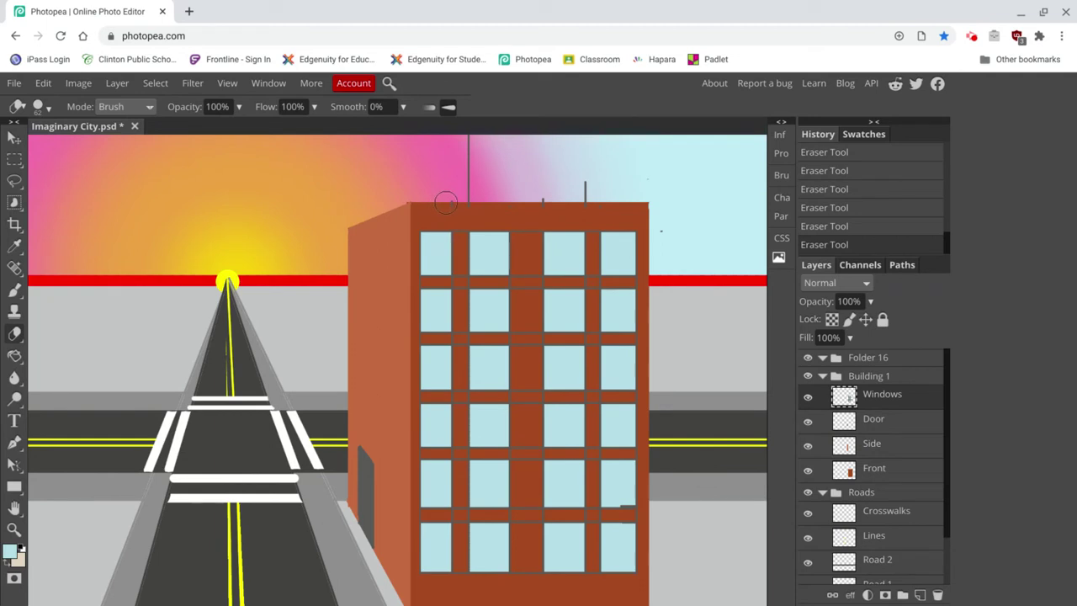
{"action": "left_click_drag", "start_coordinate": [470, 200], "coordinate": [473, 134]}
{"action": "left_click", "coordinate": [542, 200]}
{"action": "left_click_drag", "start_coordinate": [579, 204], "coordinate": [580, 171]}
{"action": "mouse_move", "coordinate": [529, 225]}
{"action": "left_mouse_down"}
{"action": "mouse_move", "coordinate": [512, 272]}
{"action": "mouse_move", "coordinate": [513, 413]}
{"action": "mouse_move", "coordinate": [539, 577]}
{"action": "mouse_move", "coordinate": [522, 579]}
{"action": "left_mouse_up"}
Set the eraser size to 20 px and erase the guide lines in the two narrow gaps between window columns, undoing the stray stroke
{"action": "left_click", "coordinate": [40, 107]}
{"action": "left_click", "coordinate": [78, 147]}
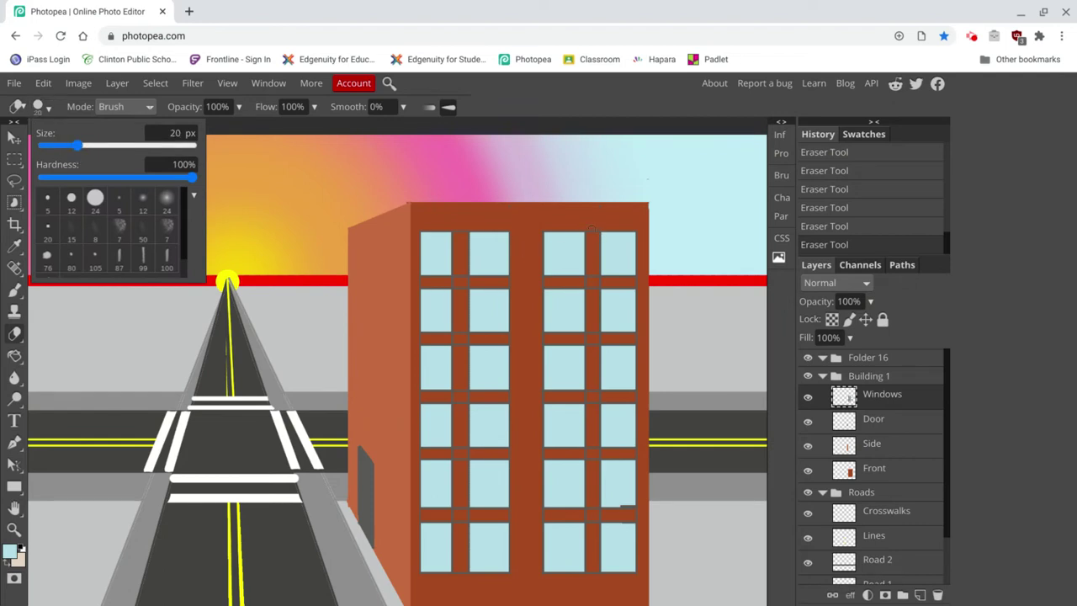
{"action": "mouse_move", "coordinate": [595, 229]}
{"action": "left_mouse_down"}
{"action": "mouse_move", "coordinate": [599, 565]}
{"action": "mouse_move", "coordinate": [589, 587]}
{"action": "left_mouse_up"}
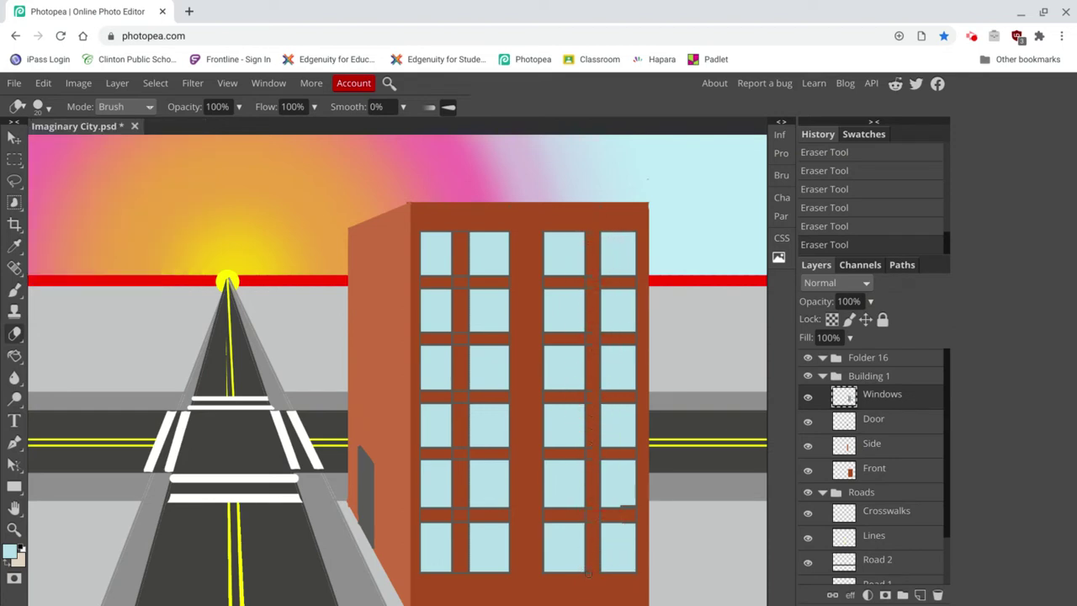
{"action": "mouse_move", "coordinate": [590, 573]}
{"action": "left_mouse_down"}
{"action": "mouse_move", "coordinate": [594, 454]}
{"action": "mouse_move", "coordinate": [624, 299]}
{"action": "mouse_move", "coordinate": [623, 197]}
{"action": "left_mouse_up"}
{"action": "mouse_move", "coordinate": [458, 231]}
{"action": "left_mouse_down"}
{"action": "mouse_move", "coordinate": [473, 318]}
{"action": "mouse_move", "coordinate": [463, 528]}
{"action": "mouse_move", "coordinate": [473, 580]}
{"action": "mouse_move", "coordinate": [460, 577]}
{"action": "left_mouse_up"}
{"action": "left_click_drag", "start_coordinate": [452, 558], "coordinate": [488, 332]}
{"action": "key", "text": "ctrl+z"}
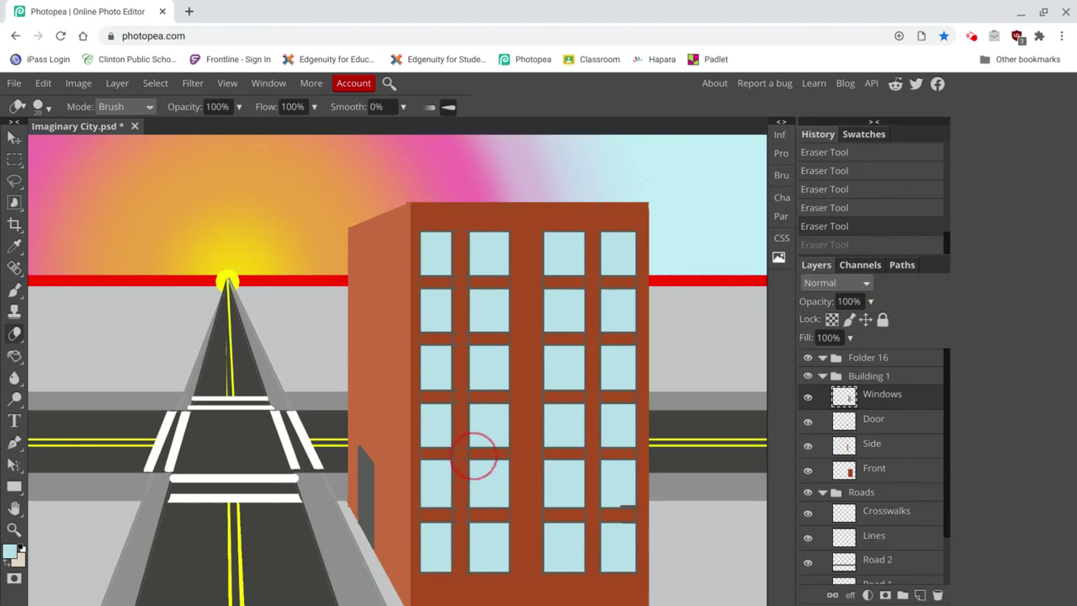
Erase the leftover guide line bits between the window rows, undoing any stroke that cuts into the frames
{"action": "left_click", "coordinate": [457, 194]}
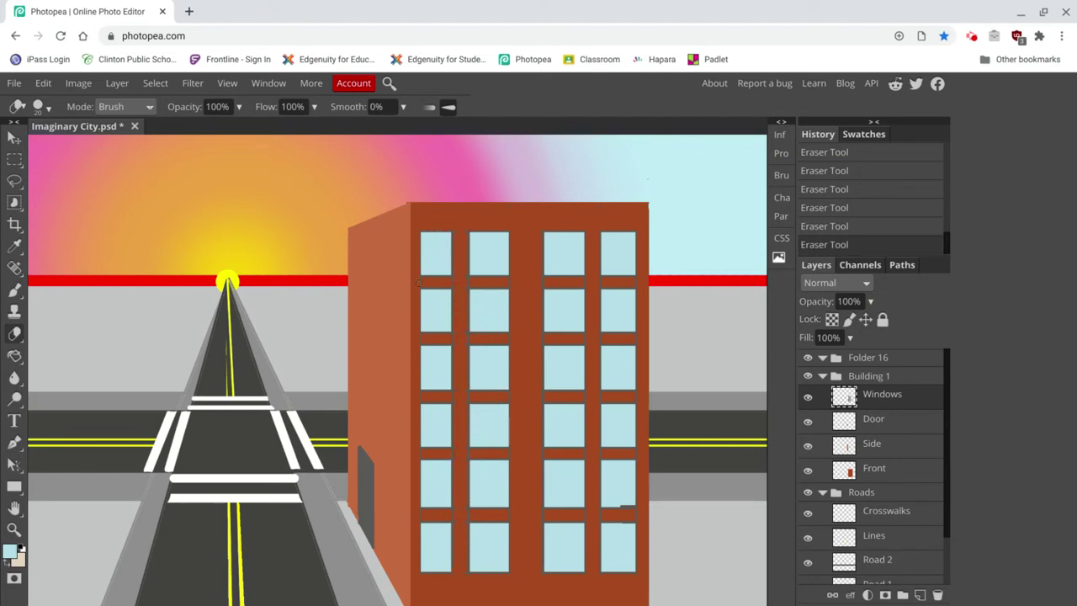
{"action": "left_click_drag", "start_coordinate": [415, 283], "coordinate": [446, 232]}
{"action": "key", "text": "ctrl+z"}
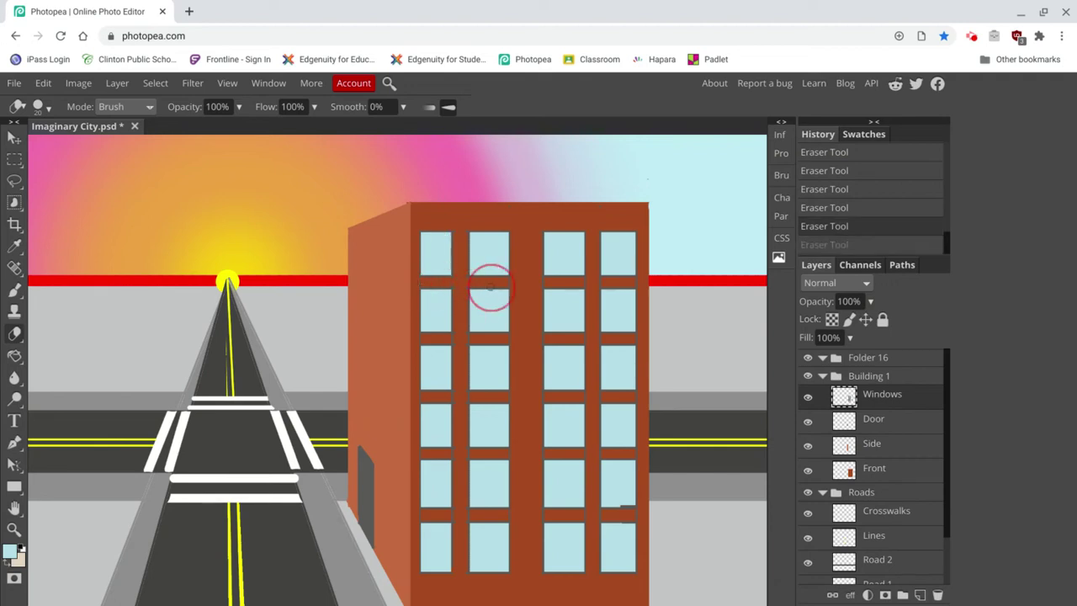
{"action": "left_click", "coordinate": [654, 290]}
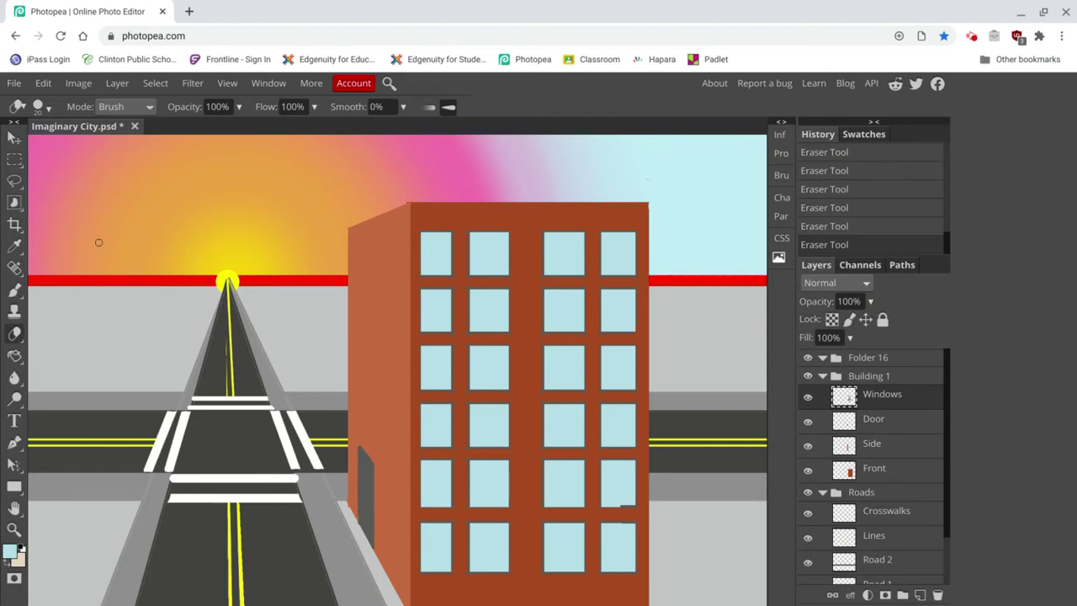
Switch to the Brush and set the foreground colour to the dark grey 595858 for the window bars
{"action": "left_click", "coordinate": [15, 290]}
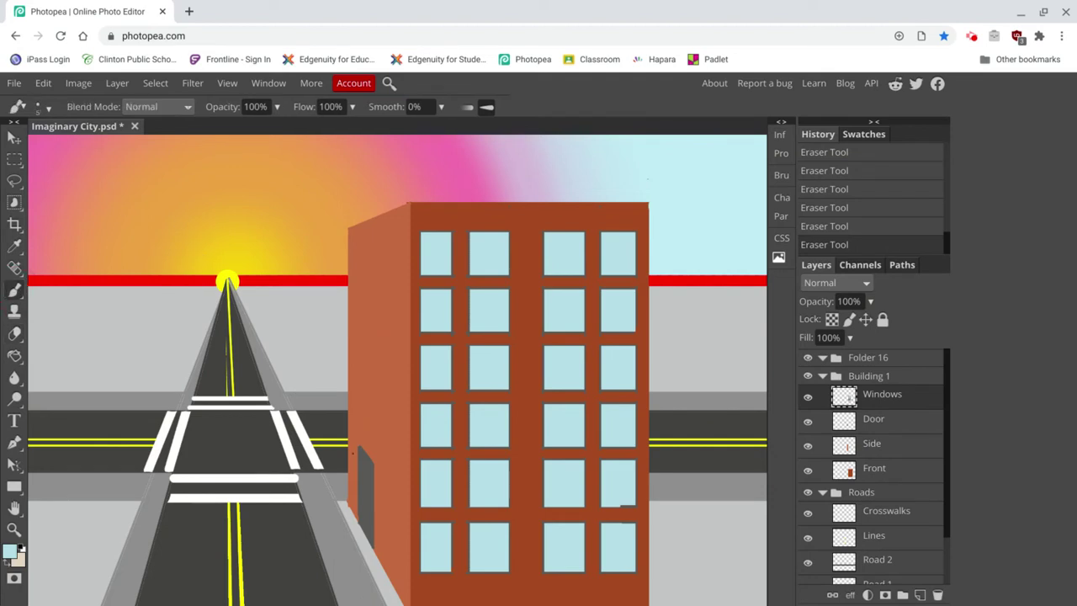
{"action": "left_click", "coordinate": [11, 551]}
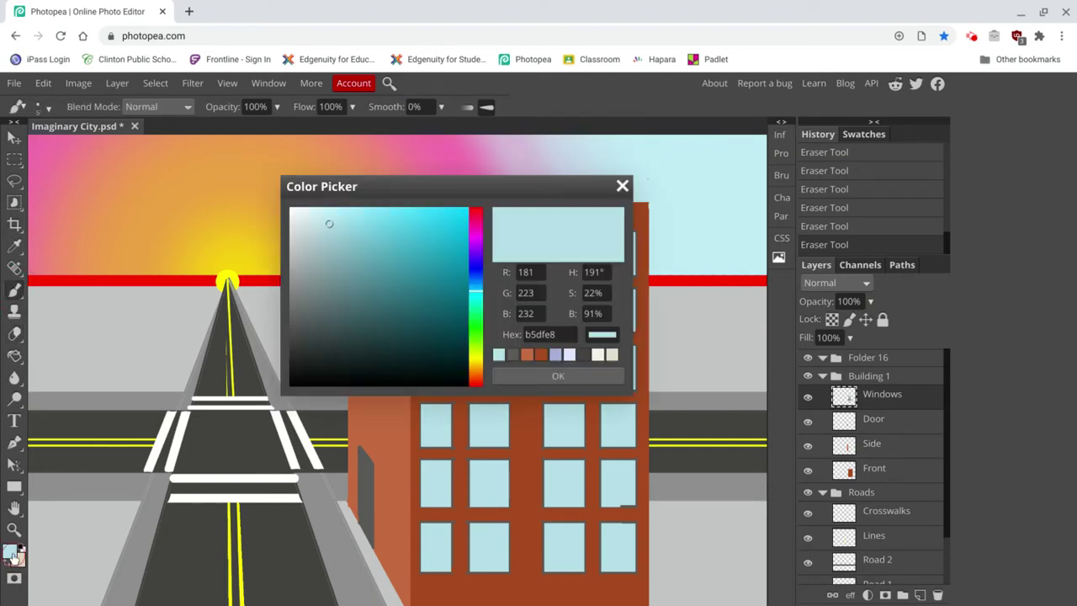
{"action": "left_click", "coordinate": [295, 383]}
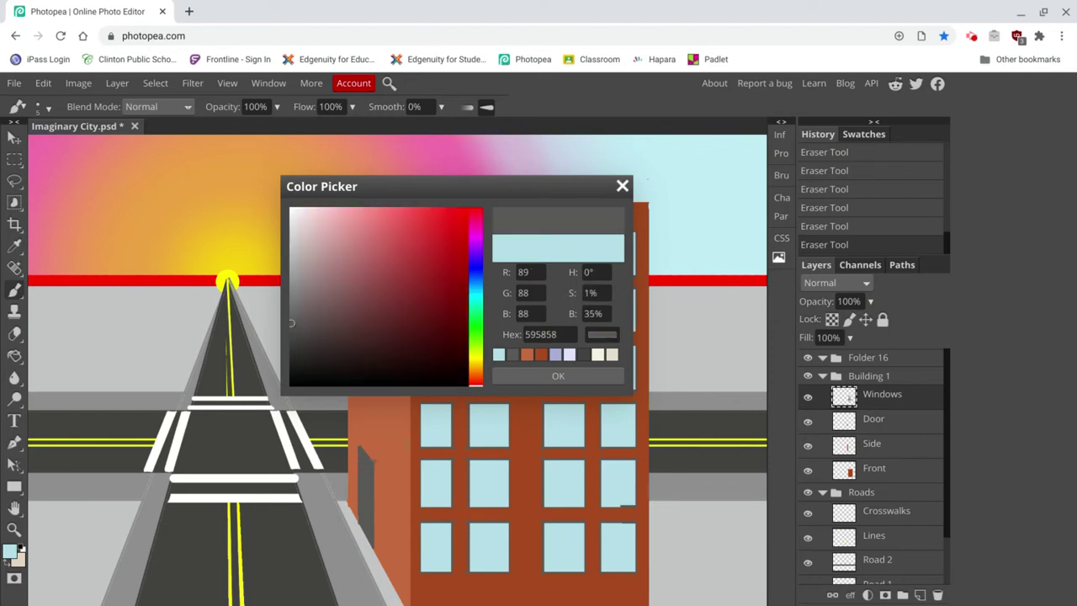
{"action": "left_click", "coordinate": [535, 378]}
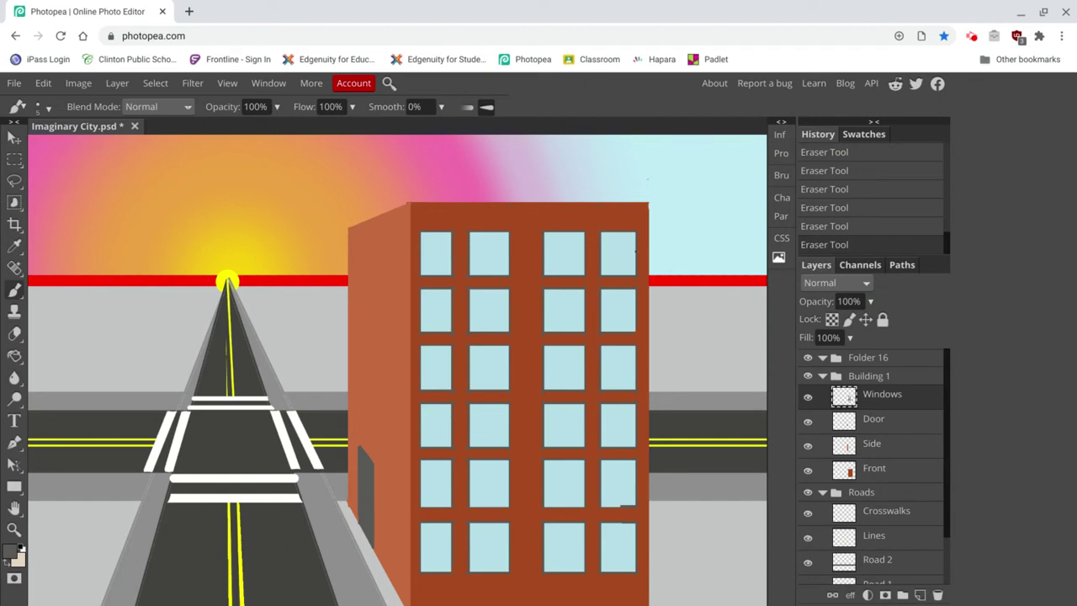
Brush a straight horizontal bar across the windows in each of the top four rows
{"action": "mouse_move", "coordinate": [636, 251]}
{"action": "left_mouse_down"}
{"action": "mouse_move", "coordinate": [423, 251]}
{"action": "mouse_move", "coordinate": [422, 265]}
{"action": "left_mouse_up"}
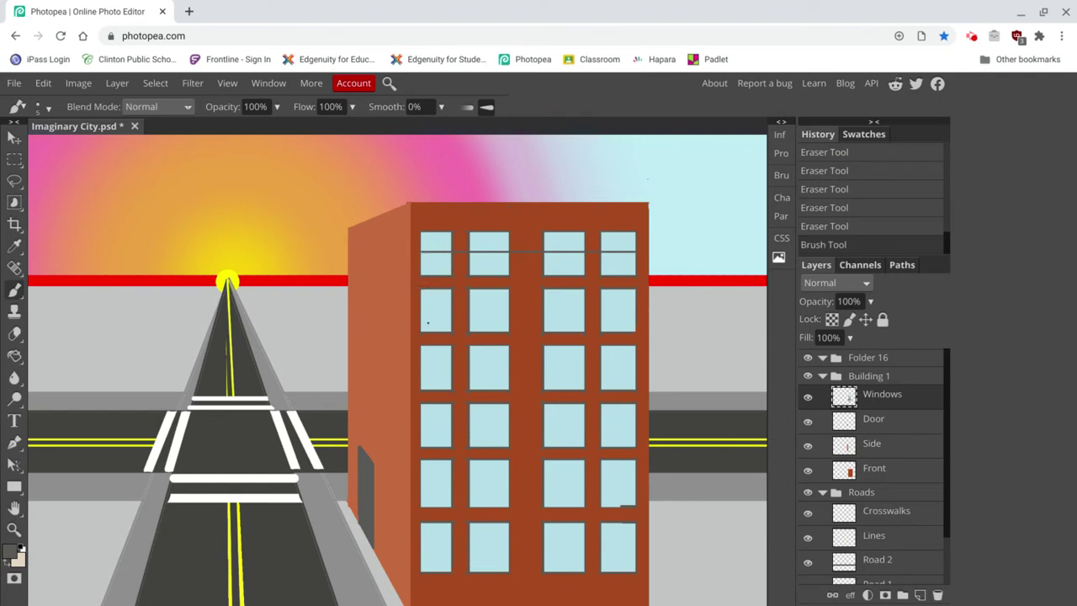
{"action": "left_click_drag", "start_coordinate": [425, 308], "coordinate": [641, 309]}
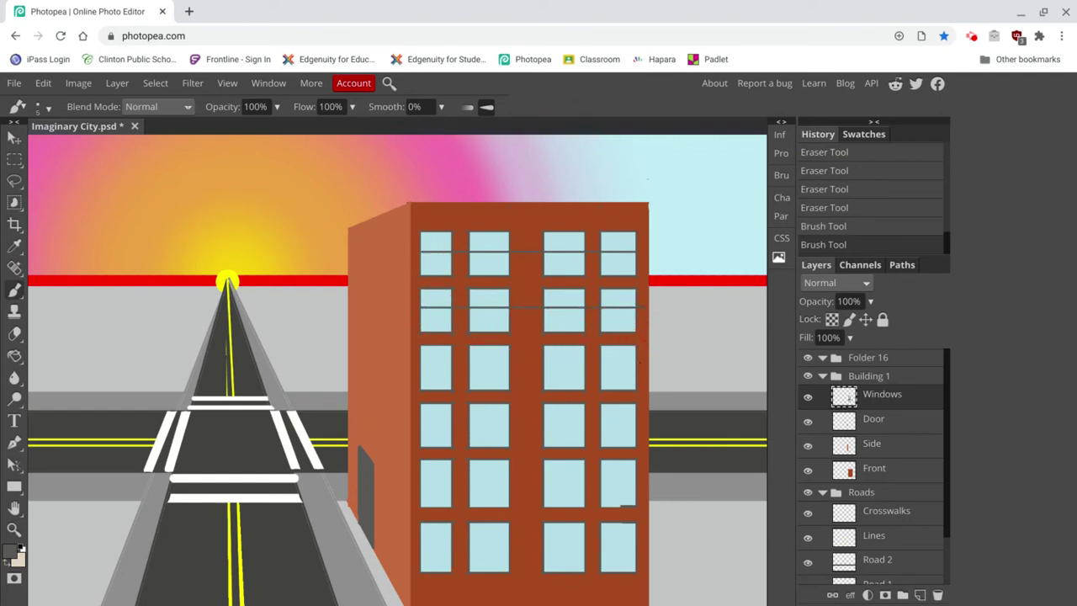
{"action": "left_click_drag", "start_coordinate": [638, 363], "coordinate": [420, 363]}
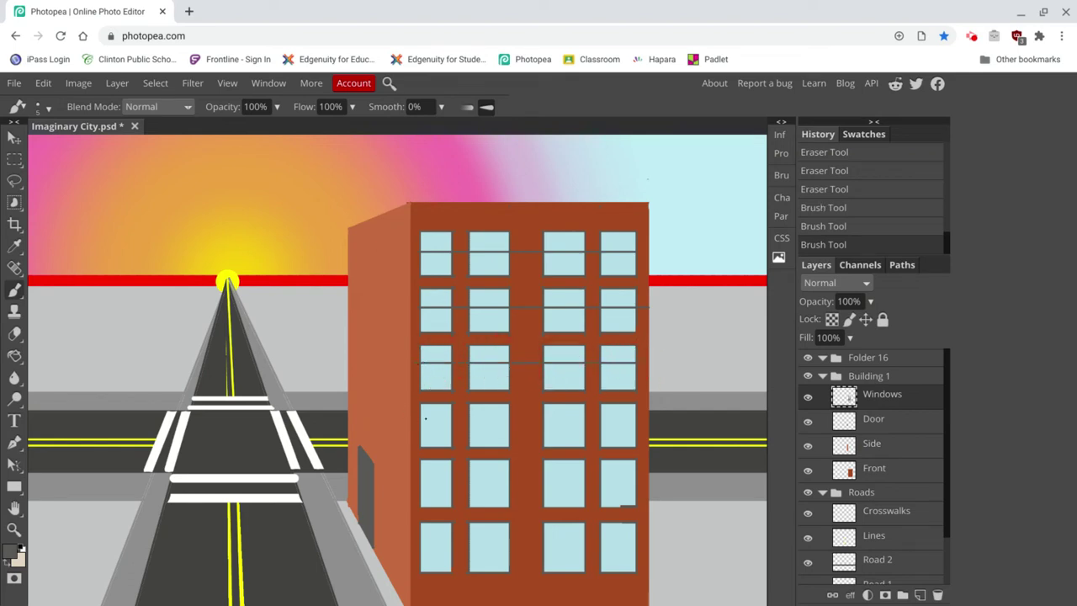
{"action": "left_click_drag", "start_coordinate": [421, 425], "coordinate": [637, 425]}
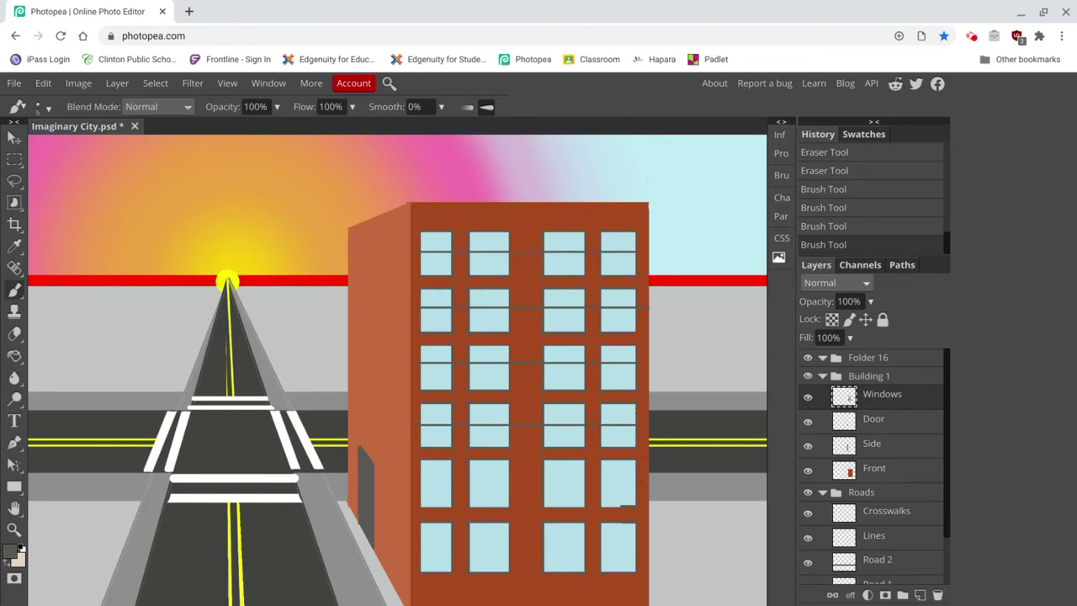
Brush horizontal bars across the fifth and sixth window rows, undoing the stray strokes and redrawing them straight
{"action": "left_click_drag", "start_coordinate": [644, 476], "coordinate": [419, 502]}
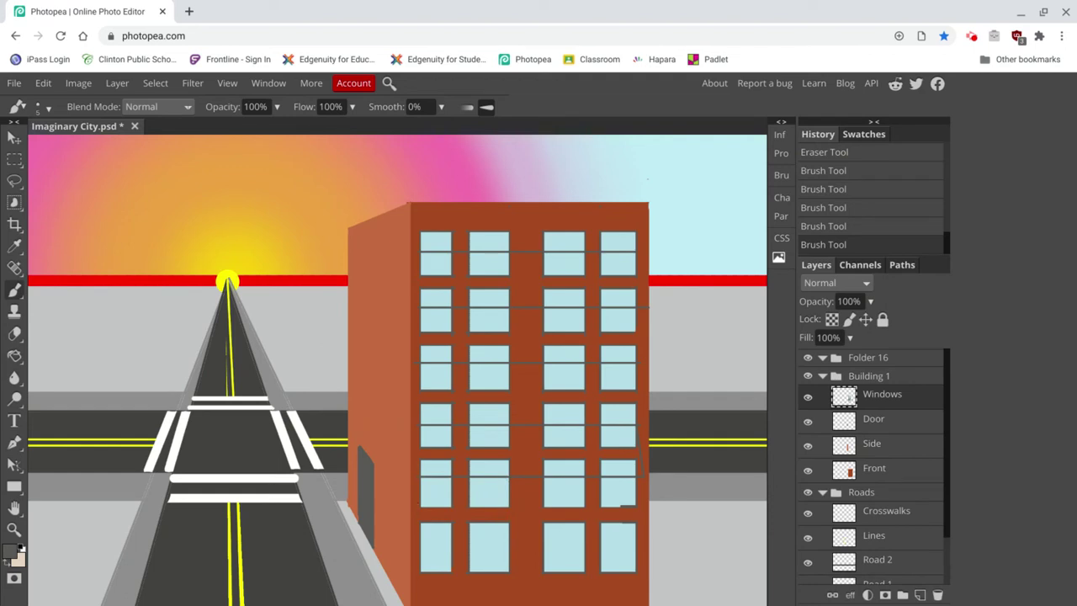
{"action": "key", "text": "ctrl+z"}
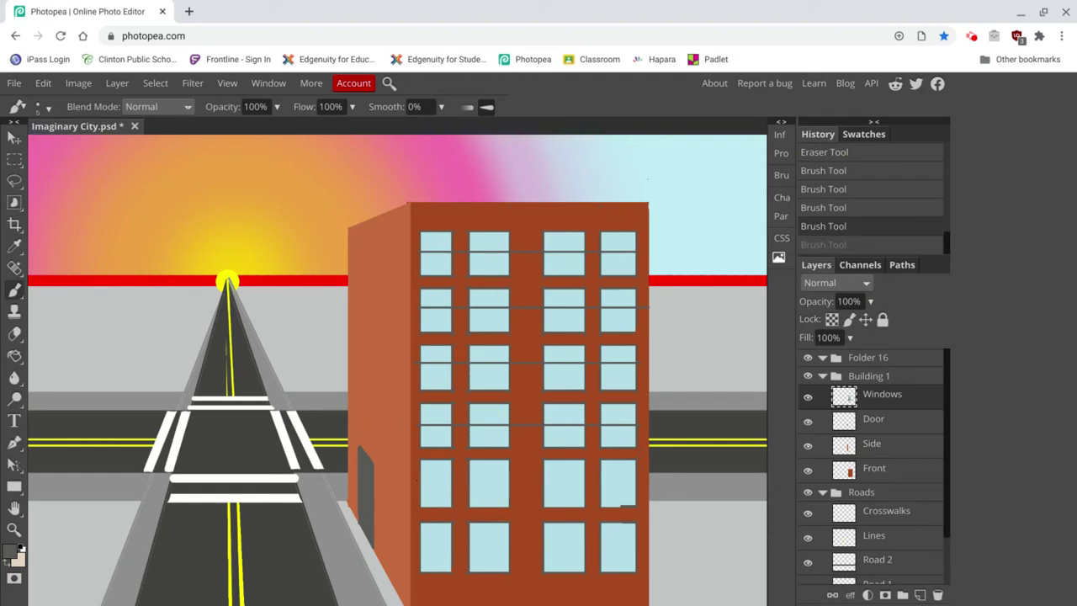
{"action": "left_click_drag", "start_coordinate": [492, 503], "coordinate": [638, 516]}
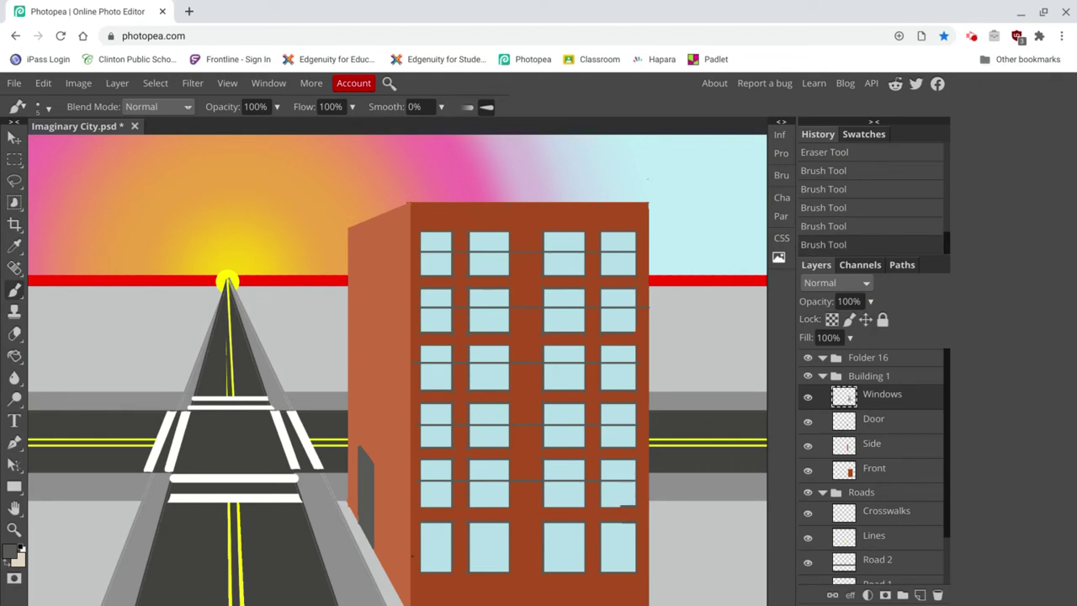
{"action": "left_click", "coordinate": [525, 553], "text": "shift"}
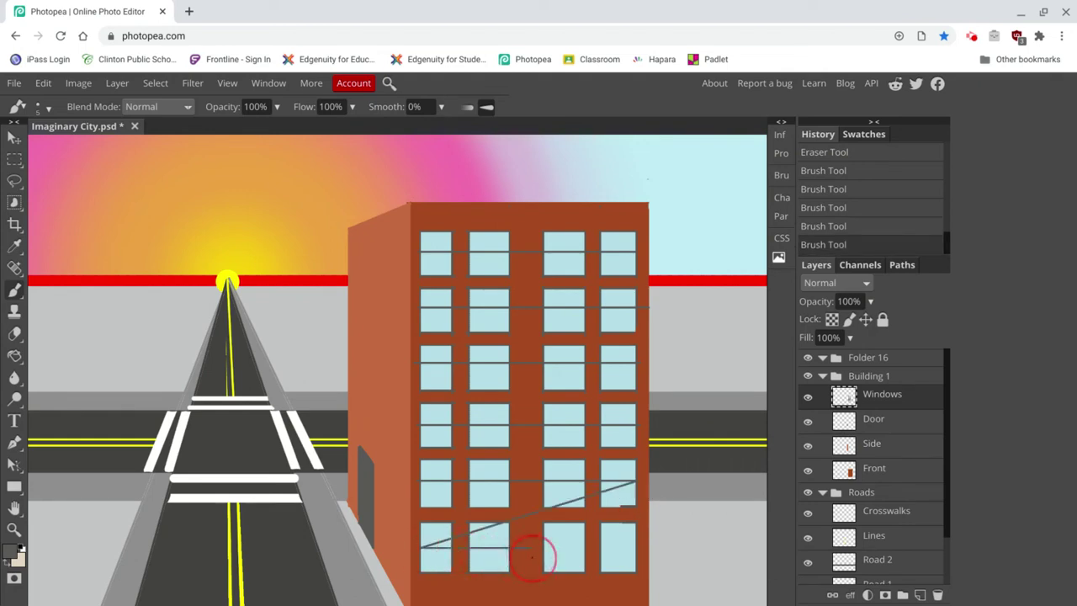
{"action": "key", "text": "ctrl+z"}
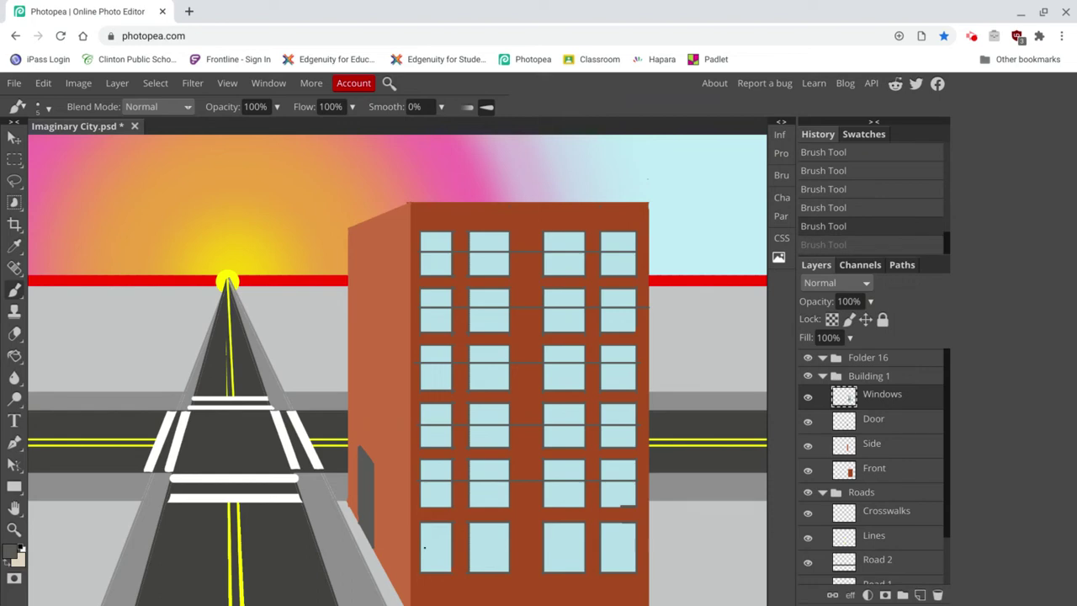
{"action": "left_click_drag", "start_coordinate": [421, 547], "coordinate": [644, 583]}
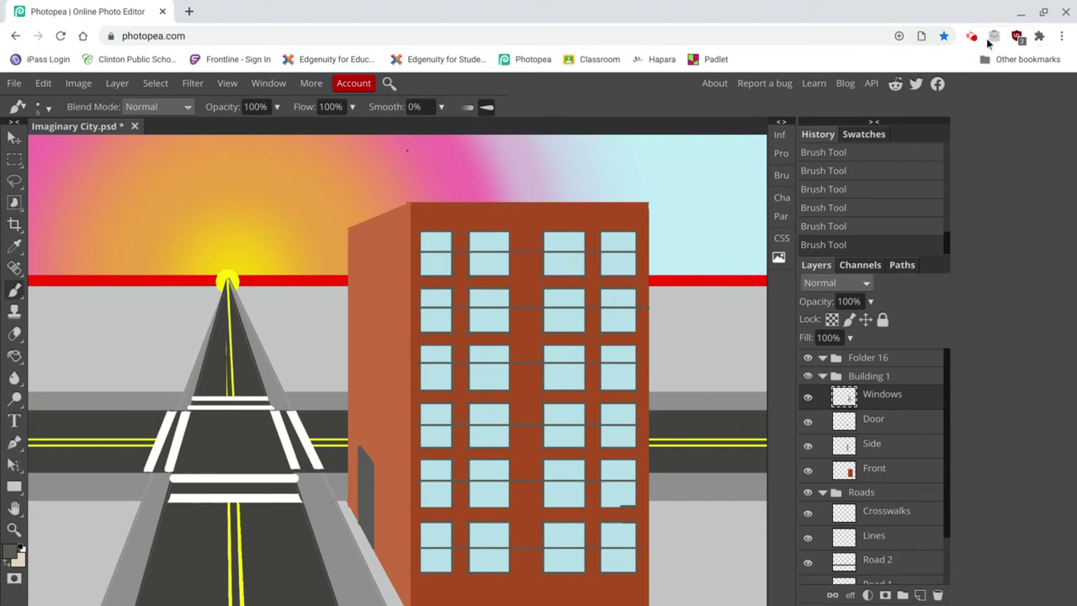
{"action": "left_click", "coordinate": [971, 37]}
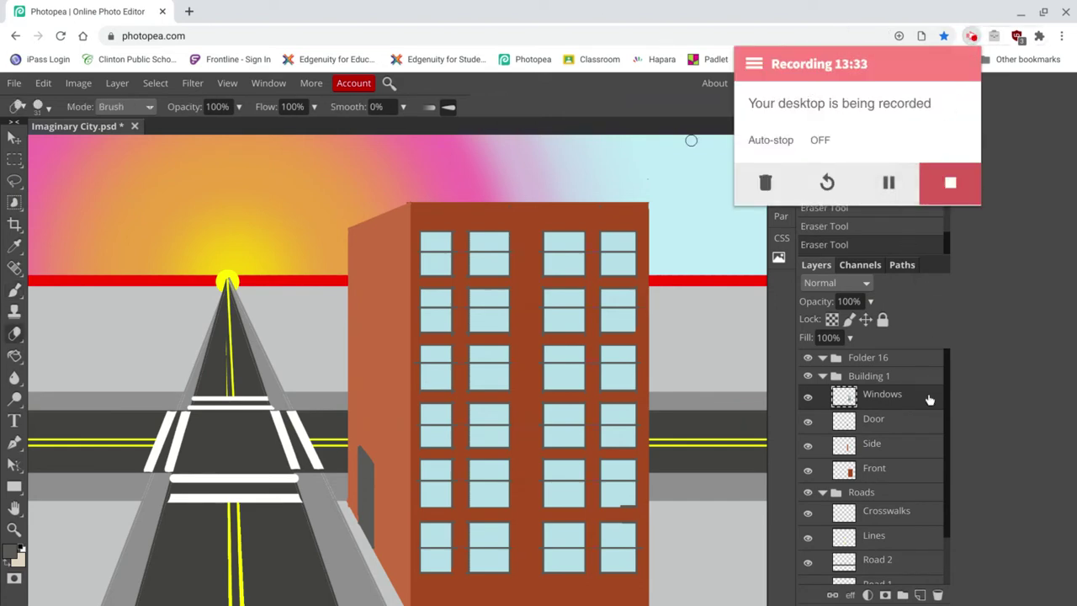
{"action": "left_click", "coordinate": [1032, 373]}
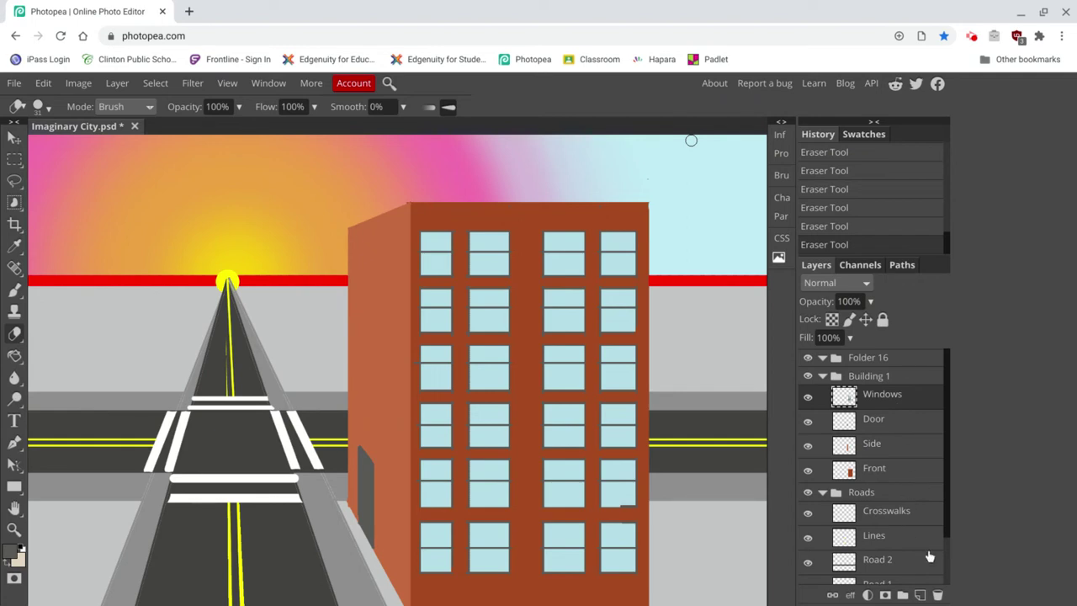
Add a new layer above the Windows layer and name it "Windows side"
{"action": "left_click", "coordinate": [919, 594]}
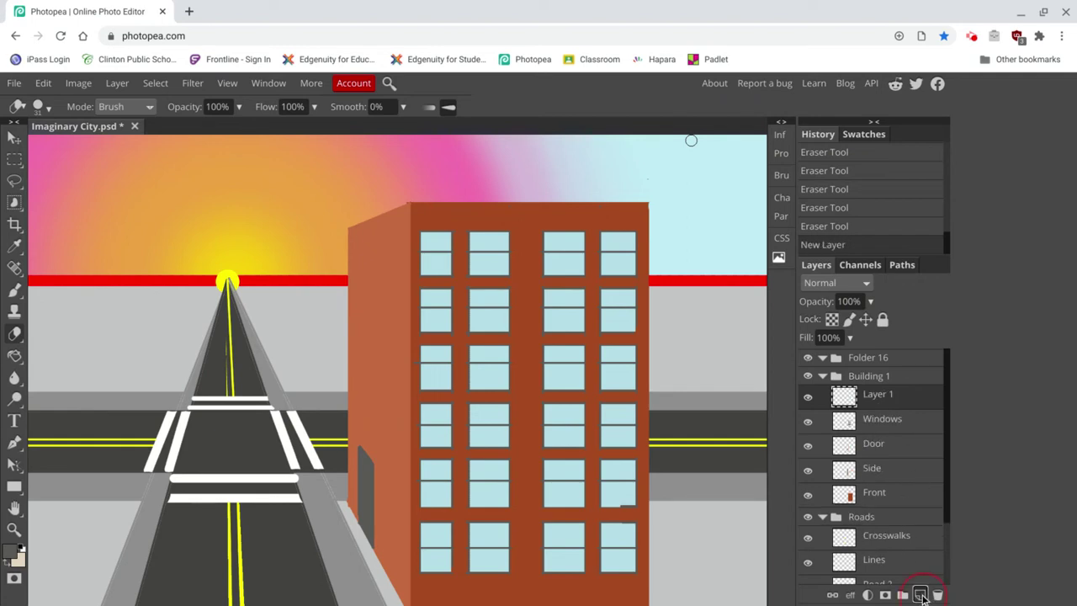
{"action": "double_click", "coordinate": [877, 397]}
{"action": "type", "text": "Windoes"}
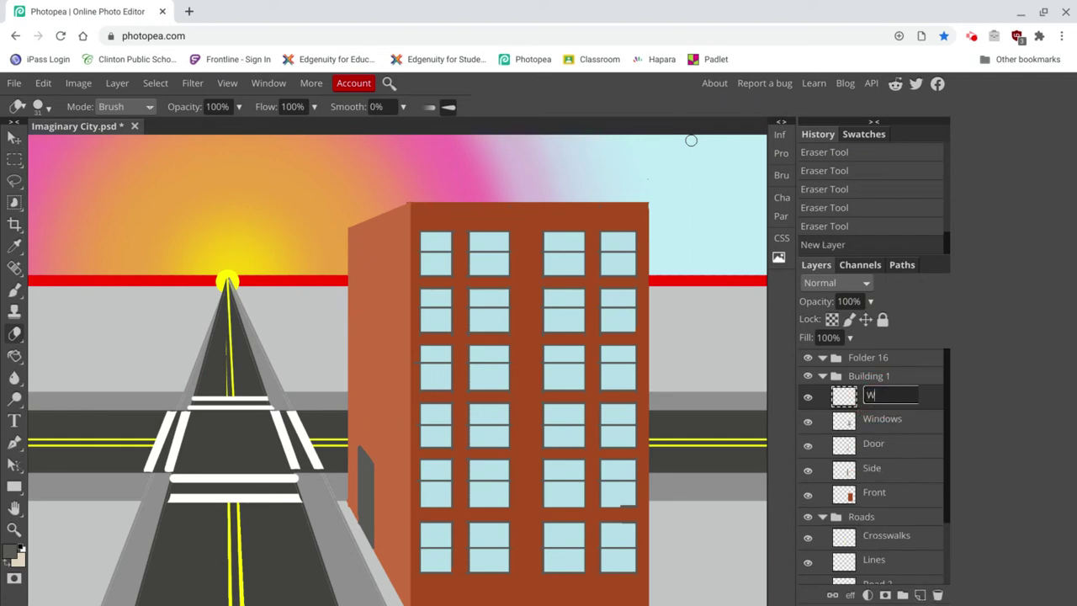
{"action": "type", "text": " side"}
{"action": "left_click", "coordinate": [891, 396]}
{"action": "key", "text": "BackSpace"}
{"action": "type", "text": "w"}
{"action": "key", "text": "Return"}
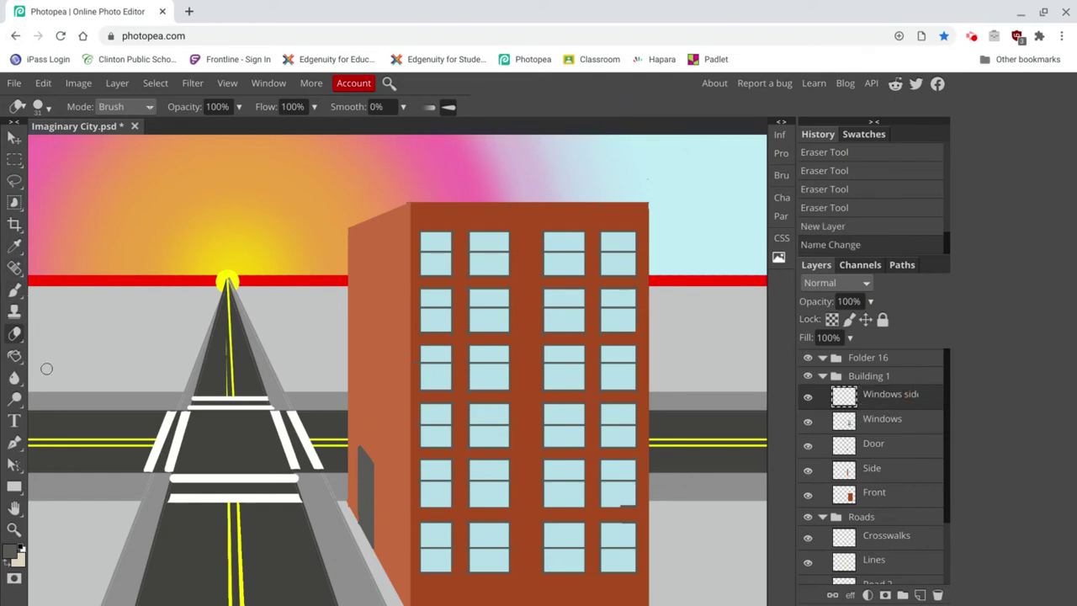
Brush four straight vertical guide lines up the building's side wall, from near the front corner to the door's far edge, undoing the slanted stroke
{"action": "left_click", "coordinate": [16, 293]}
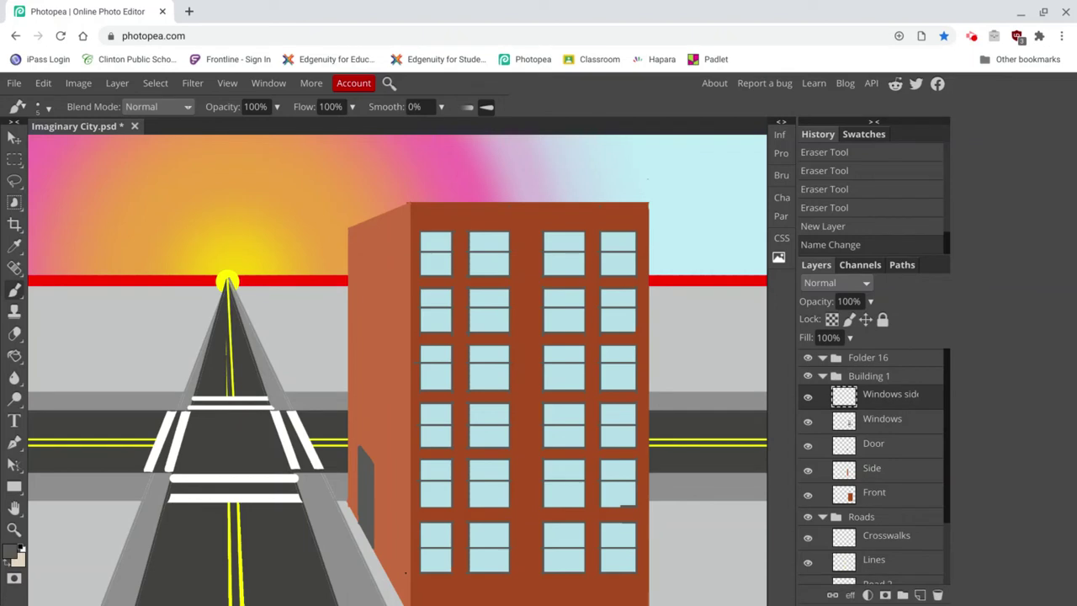
{"action": "mouse_move", "coordinate": [405, 572]}
{"action": "left_mouse_down"}
{"action": "mouse_move", "coordinate": [418, 524]}
{"action": "mouse_move", "coordinate": [393, 329]}
{"action": "mouse_move", "coordinate": [405, 198]}
{"action": "left_mouse_up"}
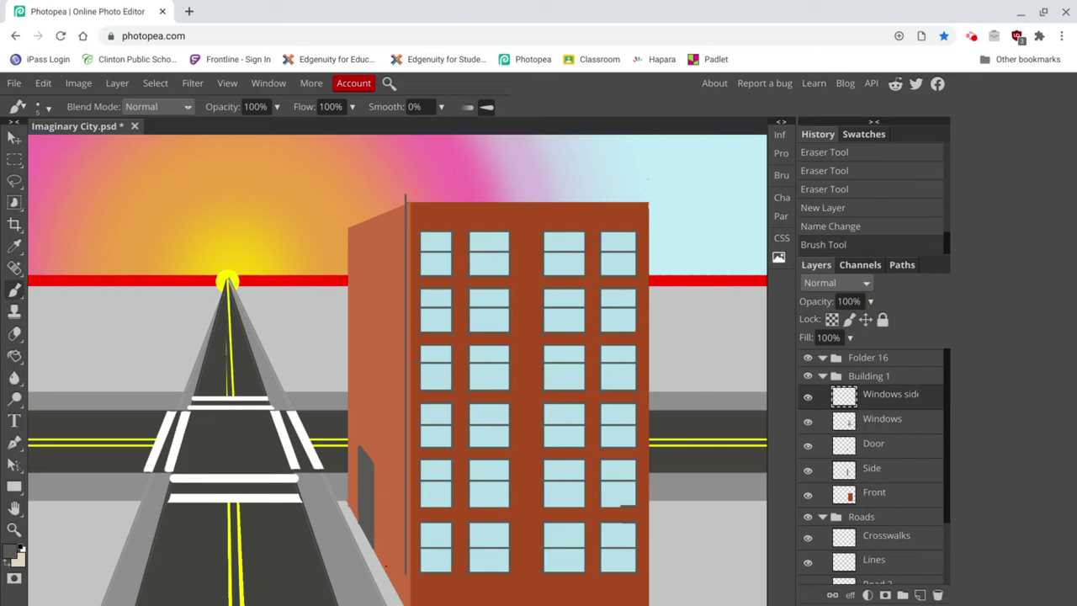
{"action": "mouse_move", "coordinate": [385, 538]}
{"action": "left_mouse_down"}
{"action": "mouse_move", "coordinate": [405, 415]}
{"action": "mouse_move", "coordinate": [401, 321]}
{"action": "mouse_move", "coordinate": [429, 178]}
{"action": "left_mouse_up"}
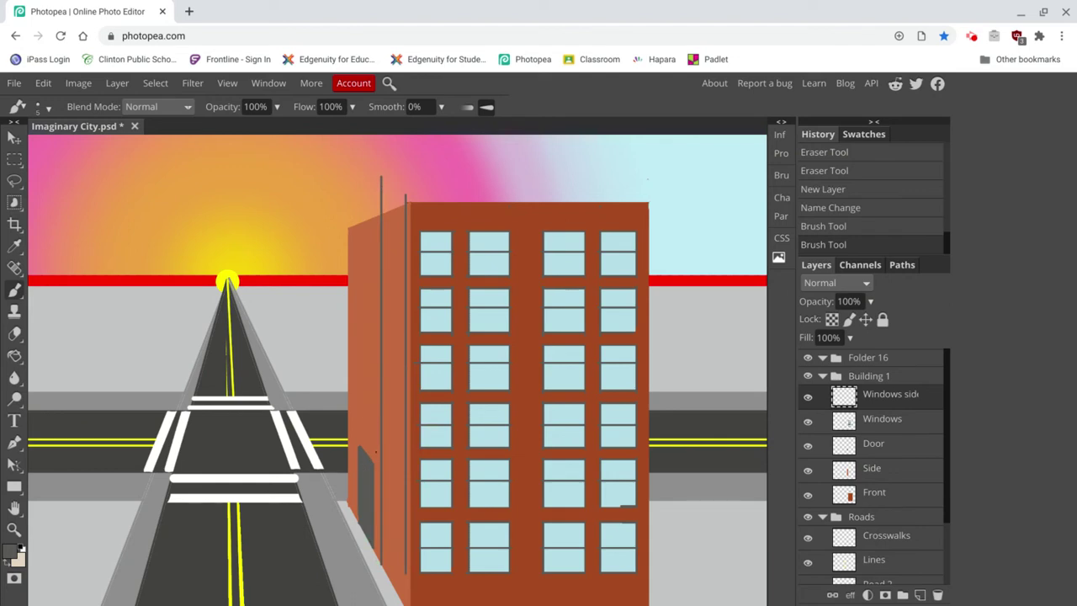
{"action": "left_click_drag", "start_coordinate": [372, 455], "coordinate": [411, 167]}
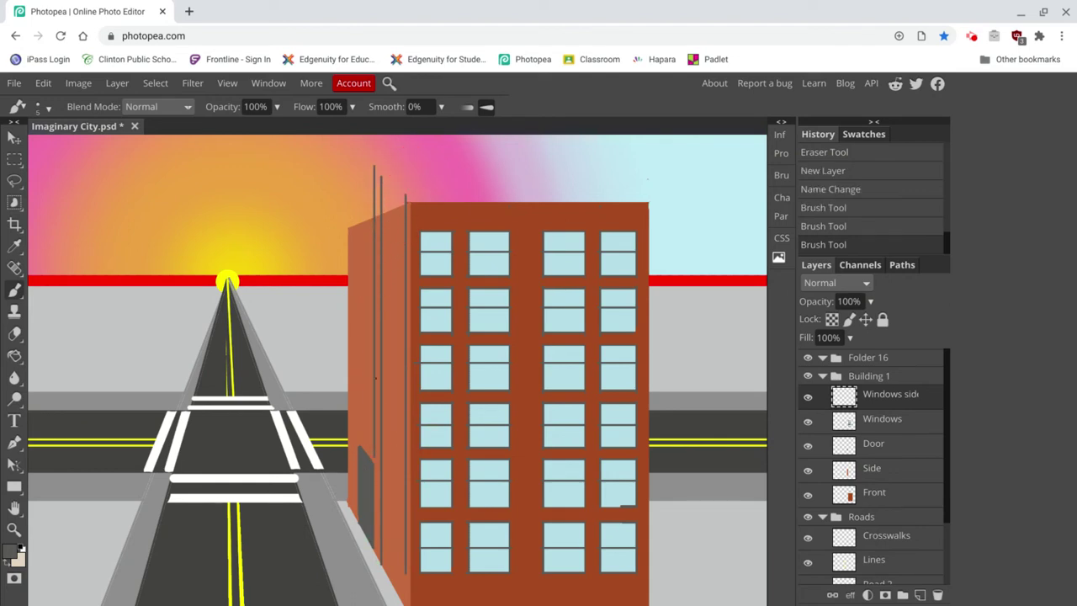
{"action": "left_click_drag", "start_coordinate": [357, 442], "coordinate": [375, 172]}
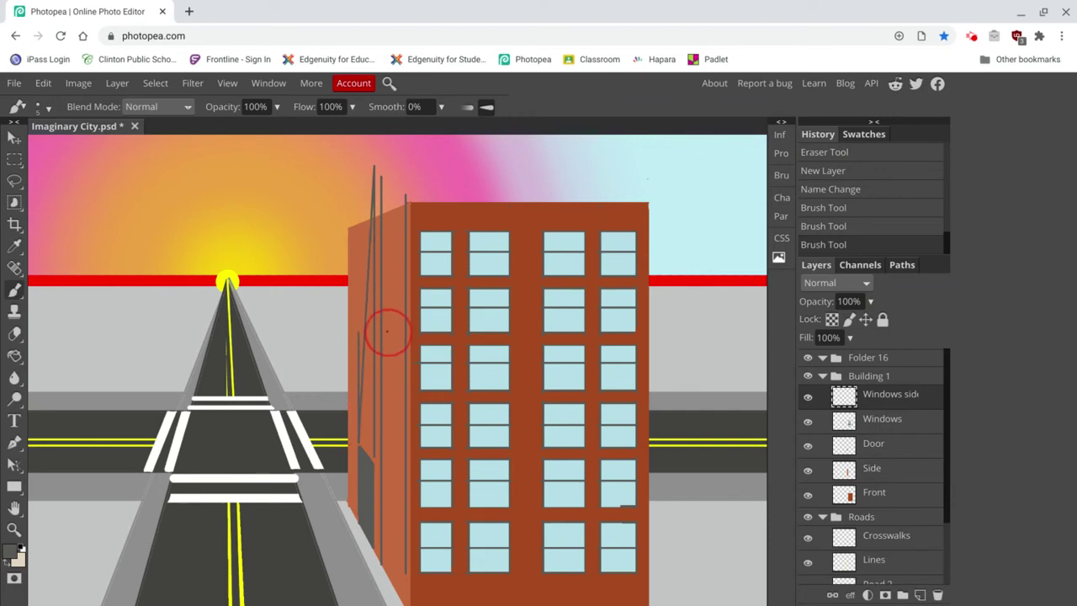
{"action": "key", "text": "ctrl+z"}
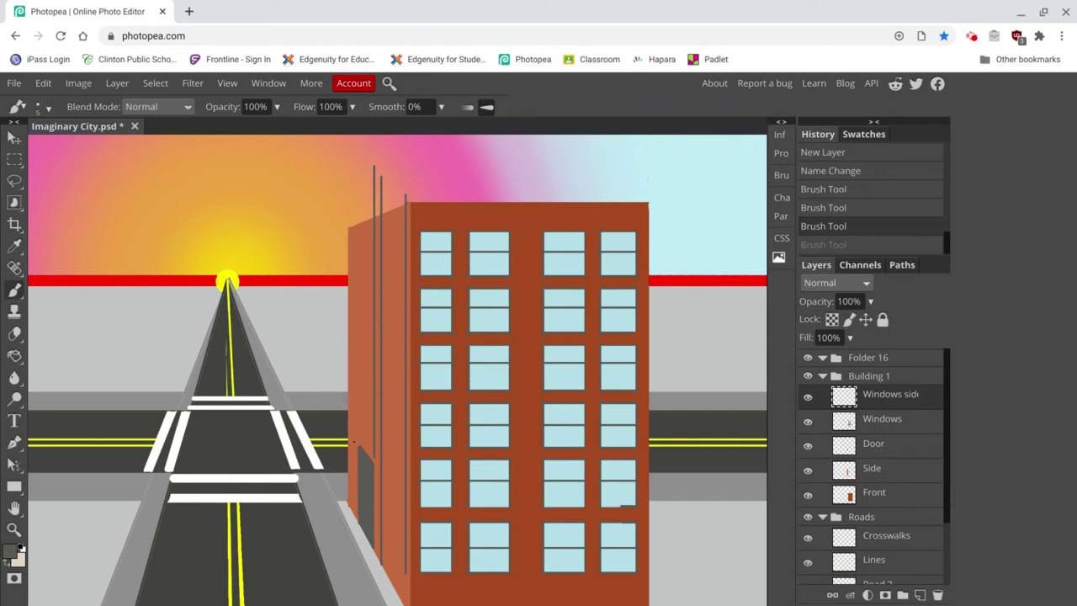
{"action": "left_click_drag", "start_coordinate": [358, 441], "coordinate": [358, 196]}
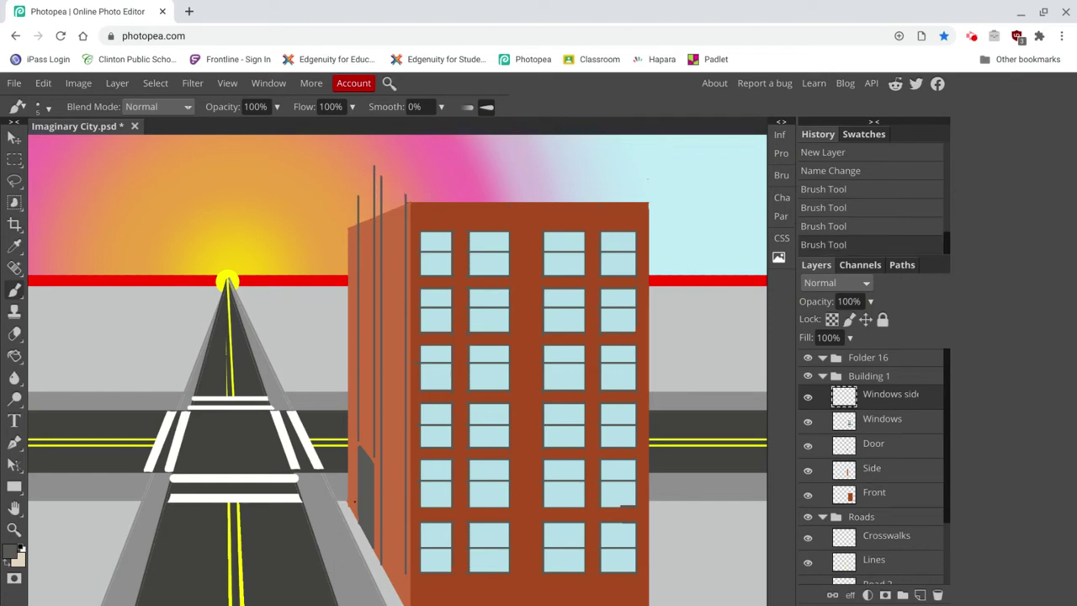
Undo the stray stroke and brush two more vertical guide lines close to the far edge of the side wall
{"action": "left_click", "coordinate": [378, 332]}
{"action": "key", "text": "ctrl+z"}
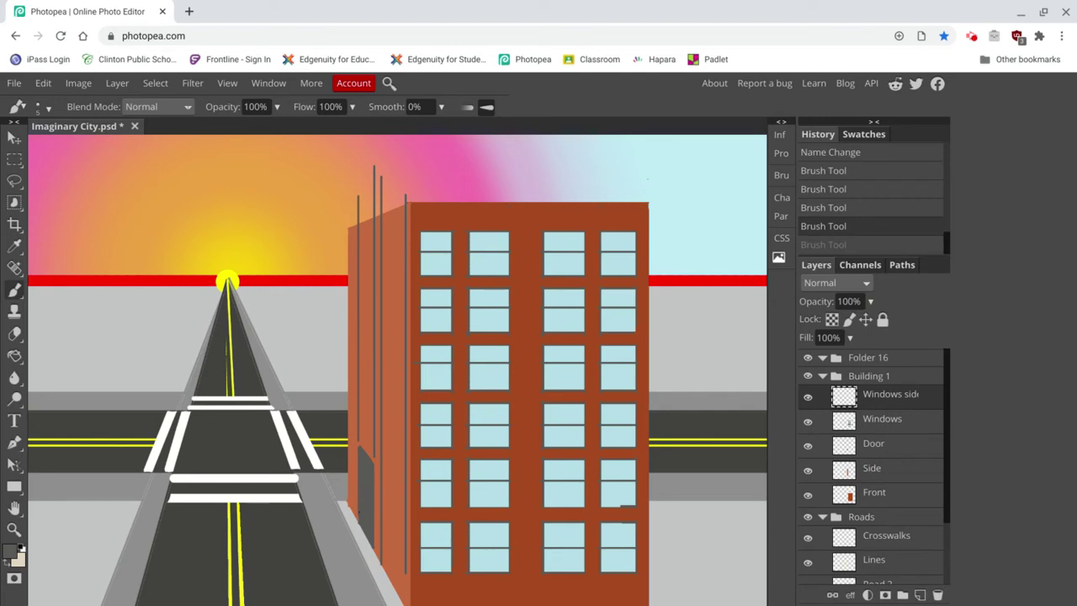
{"action": "left_click_drag", "start_coordinate": [358, 500], "coordinate": [354, 172]}
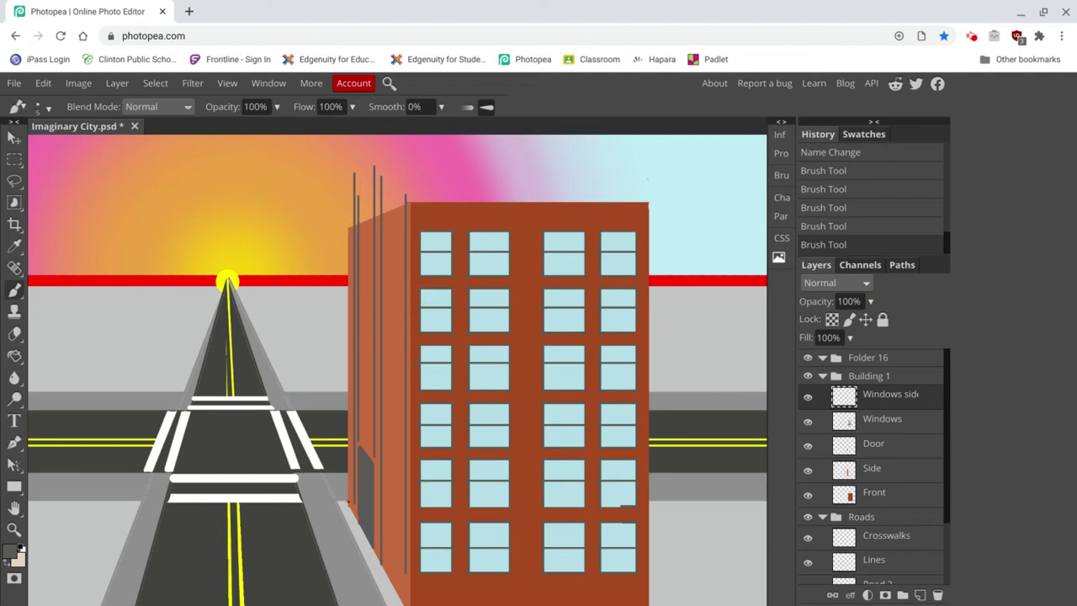
{"action": "left_click_drag", "start_coordinate": [424, 220], "coordinate": [427, 202]}
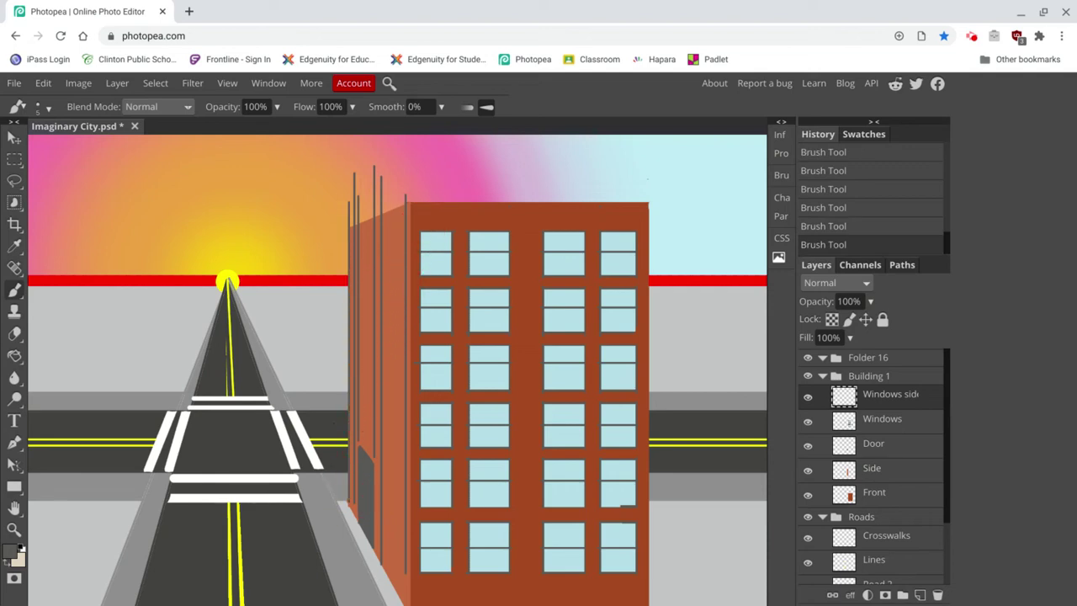
Brush straight perspective lines from the vanishing point across the side wall for the top and bottom edges of the lowest two window rows
{"action": "scroll", "coordinate": [441, 370], "scroll_direction": "up", "scroll_amount": 2}
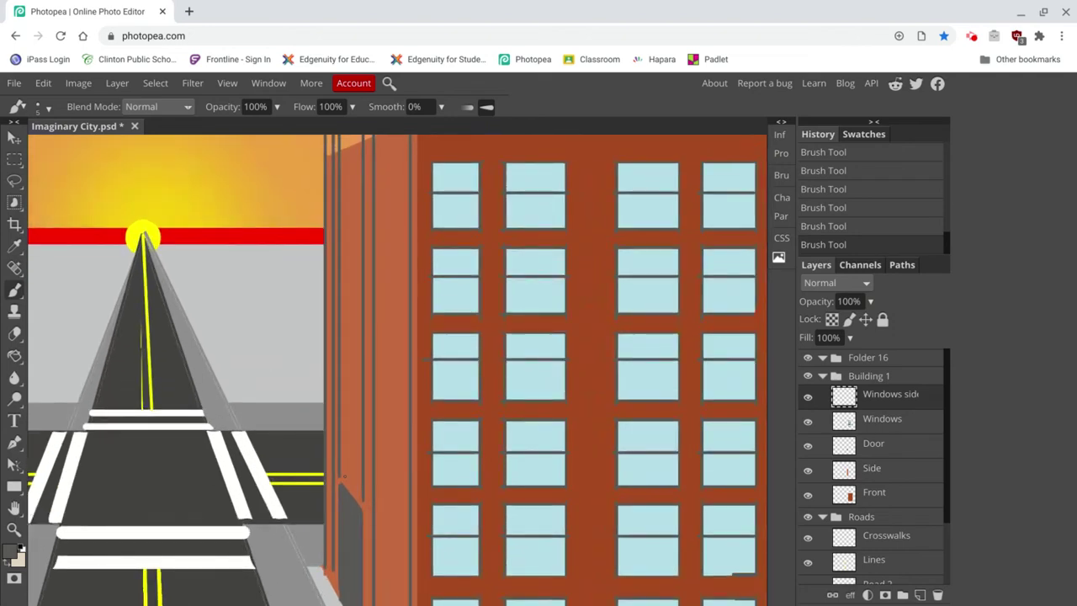
{"action": "scroll", "coordinate": [343, 475], "scroll_direction": "left", "scroll_amount": 4}
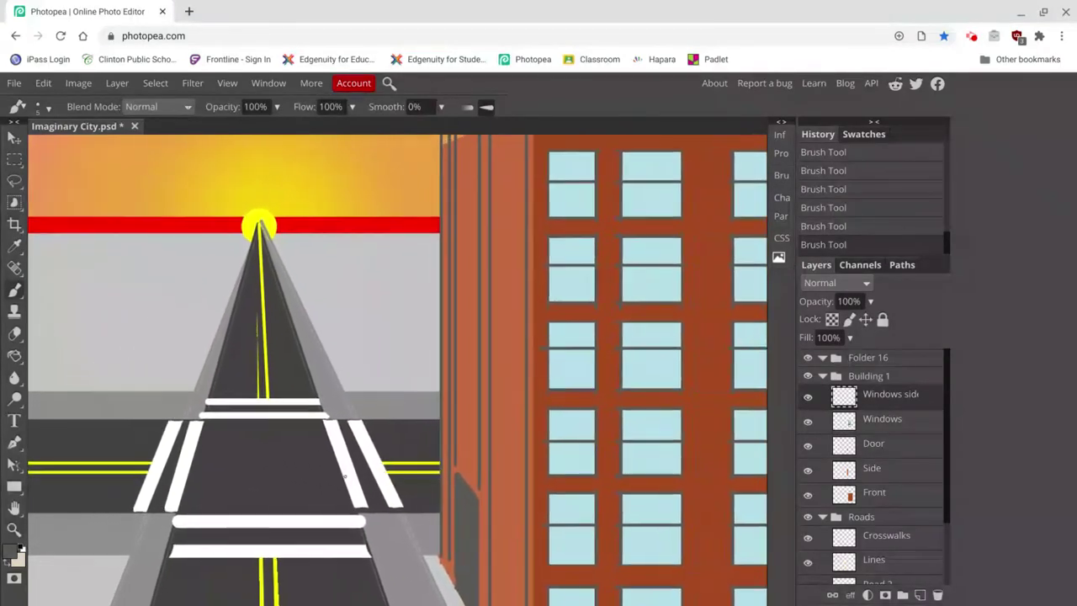
{"action": "scroll", "coordinate": [285, 488], "scroll_direction": "down", "scroll_amount": 2}
{"action": "scroll", "coordinate": [284, 488], "scroll_direction": "down", "scroll_amount": 2}
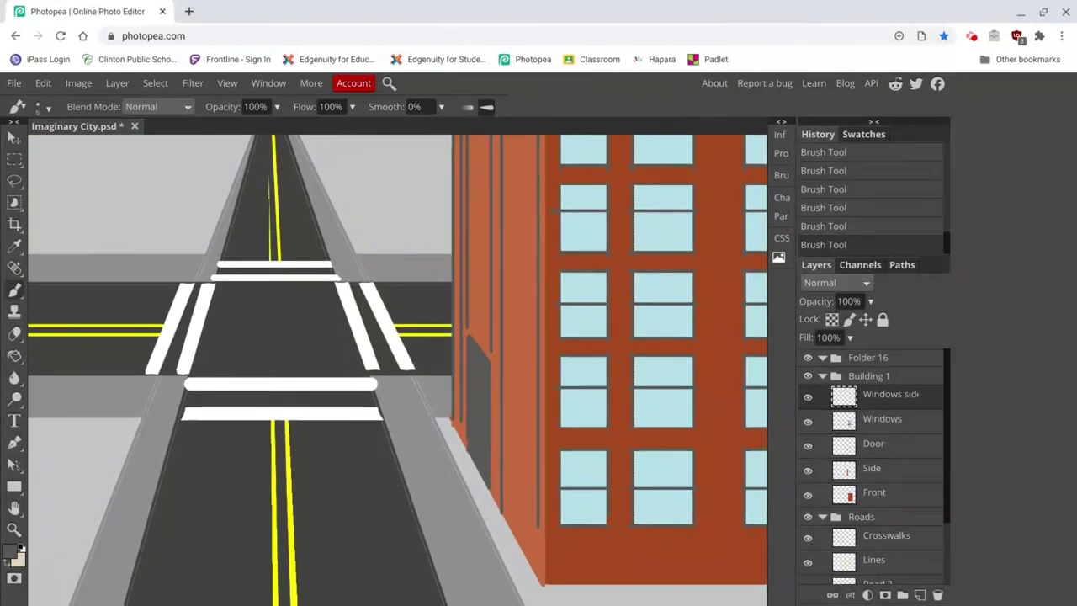
{"action": "scroll", "coordinate": [285, 488], "scroll_direction": "up", "scroll_amount": 2}
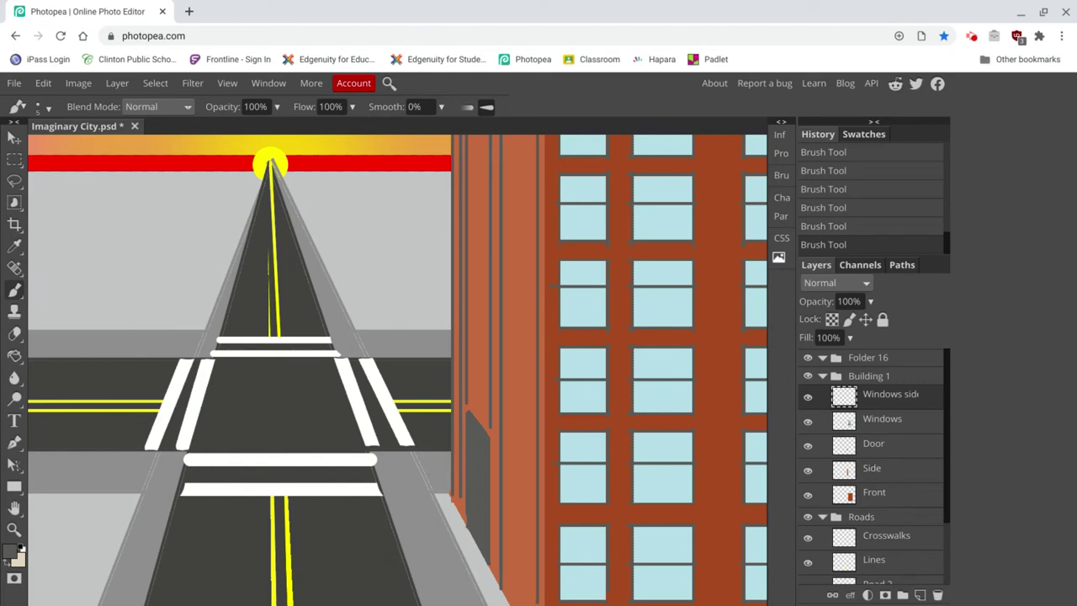
{"action": "left_click", "coordinate": [535, 602], "text": "shift"}
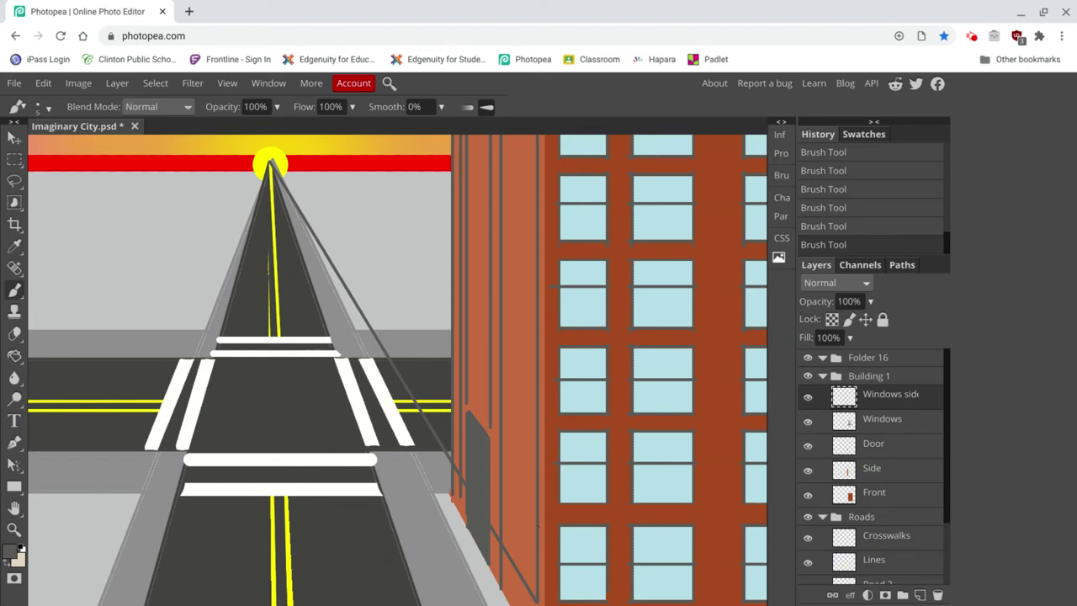
{"action": "left_click", "coordinate": [537, 526], "text": "shift"}
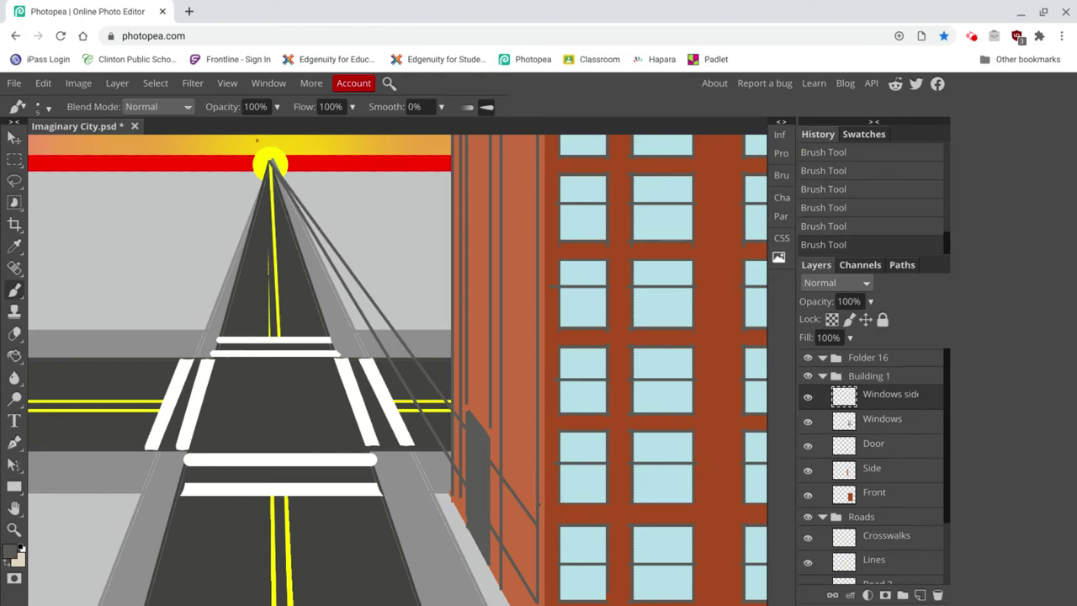
{"action": "left_click", "coordinate": [269, 164]}
{"action": "left_click", "coordinate": [537, 503], "text": "shift"}
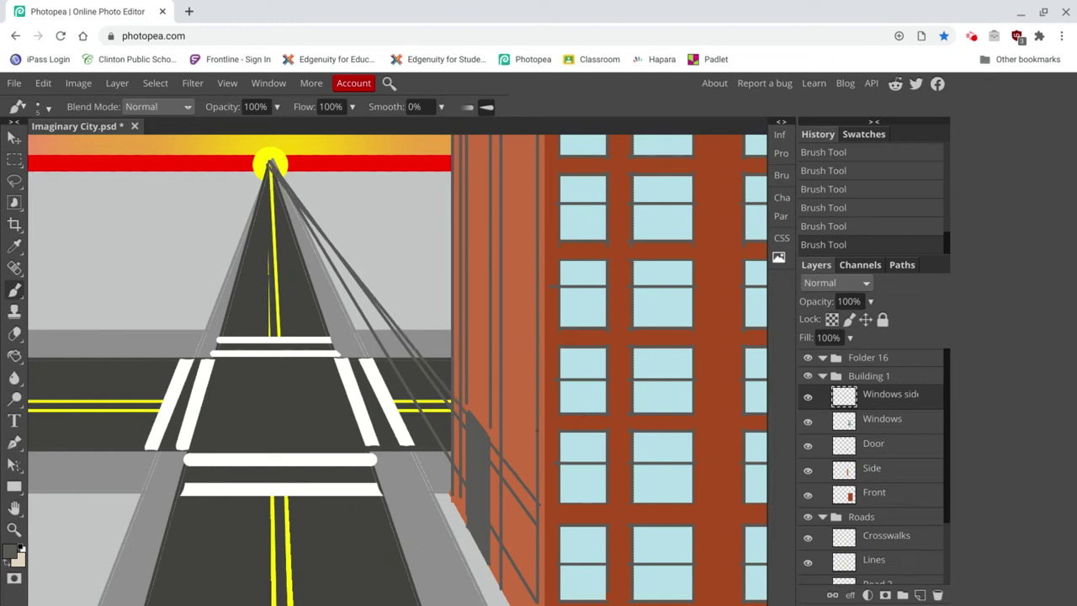
{"action": "left_click", "coordinate": [536, 436], "text": "shift"}
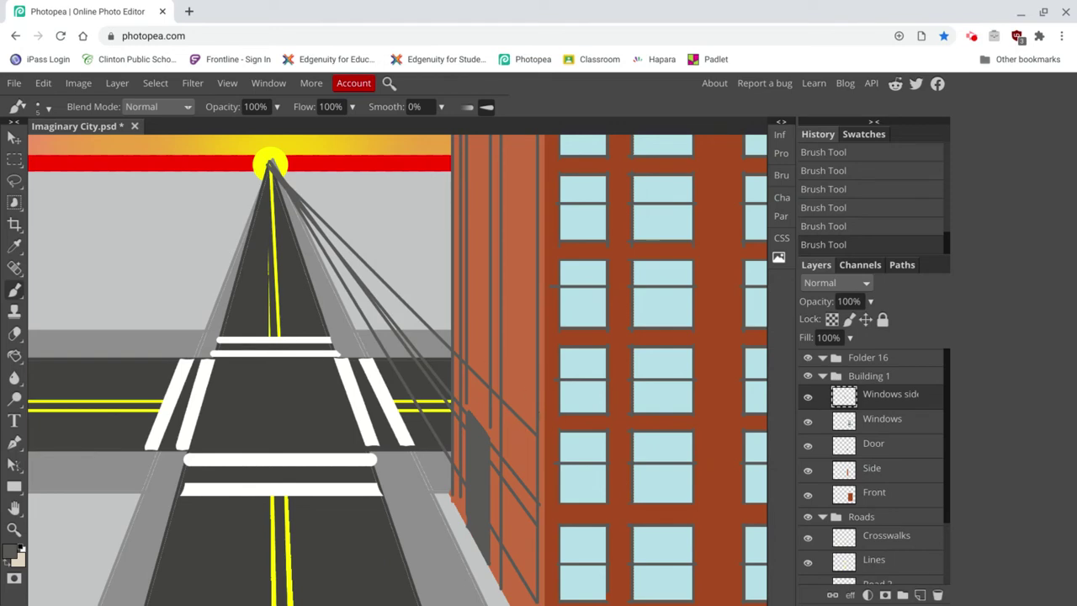
Brush vanishing-point lines across the side wall for the third and fourth window rows from the ground and the fifth row's bottom edge
{"action": "left_click", "coordinate": [451, 330], "text": "shift"}
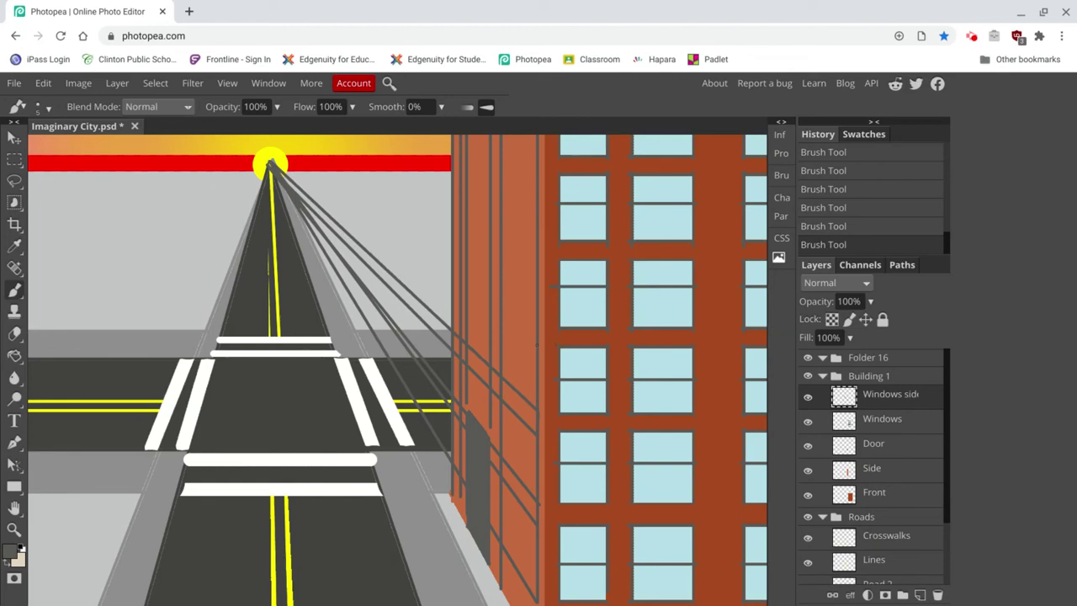
{"action": "left_click", "coordinate": [537, 344], "text": "shift"}
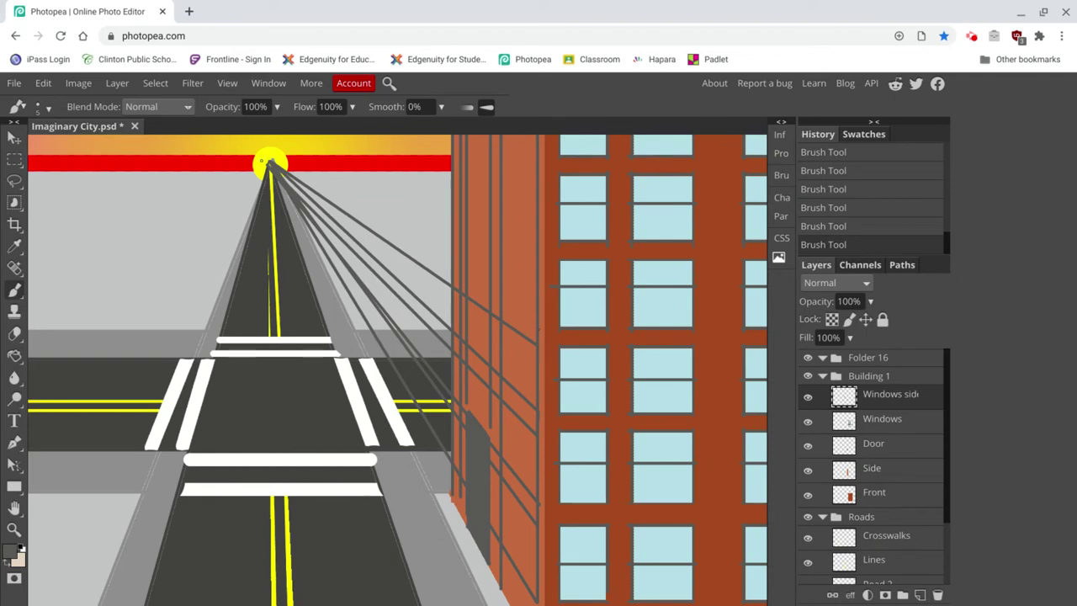
{"action": "left_click", "coordinate": [537, 330], "text": "shift"}
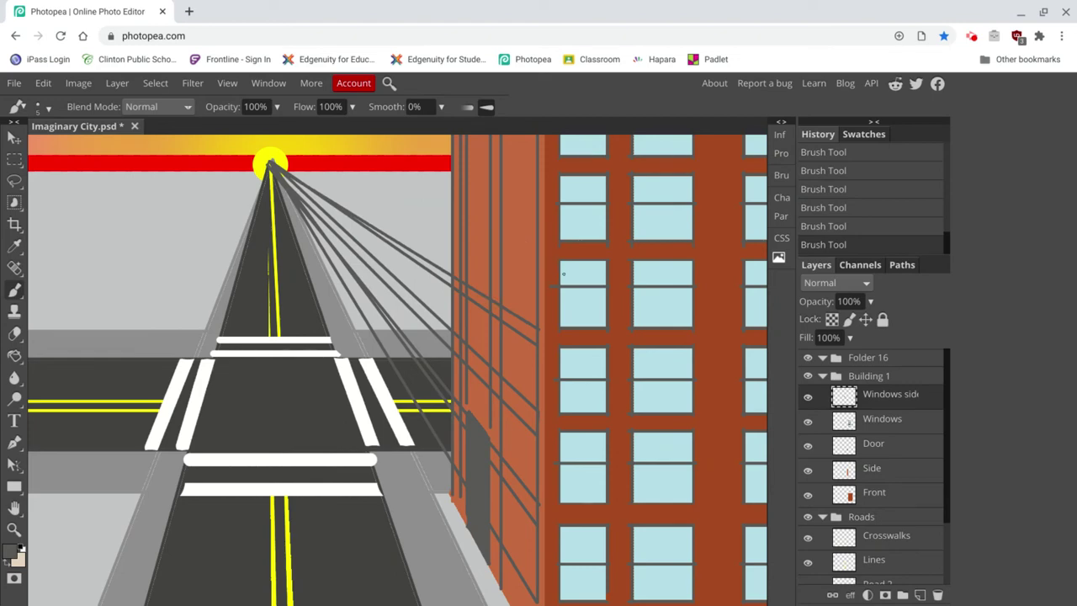
{"action": "left_click", "coordinate": [539, 256], "text": "shift"}
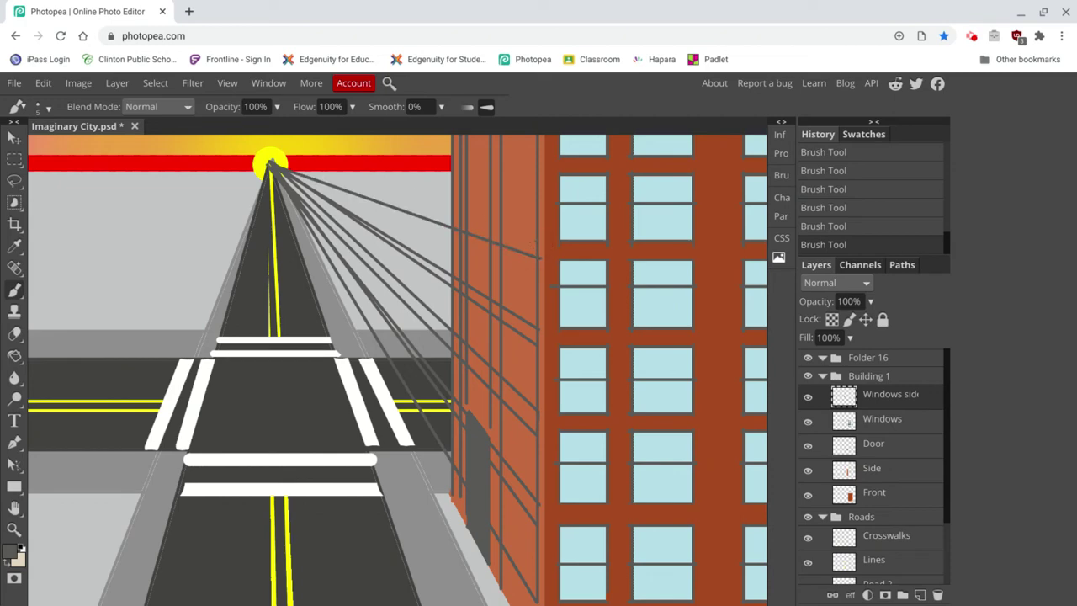
{"action": "left_click", "coordinate": [537, 244], "text": "shift"}
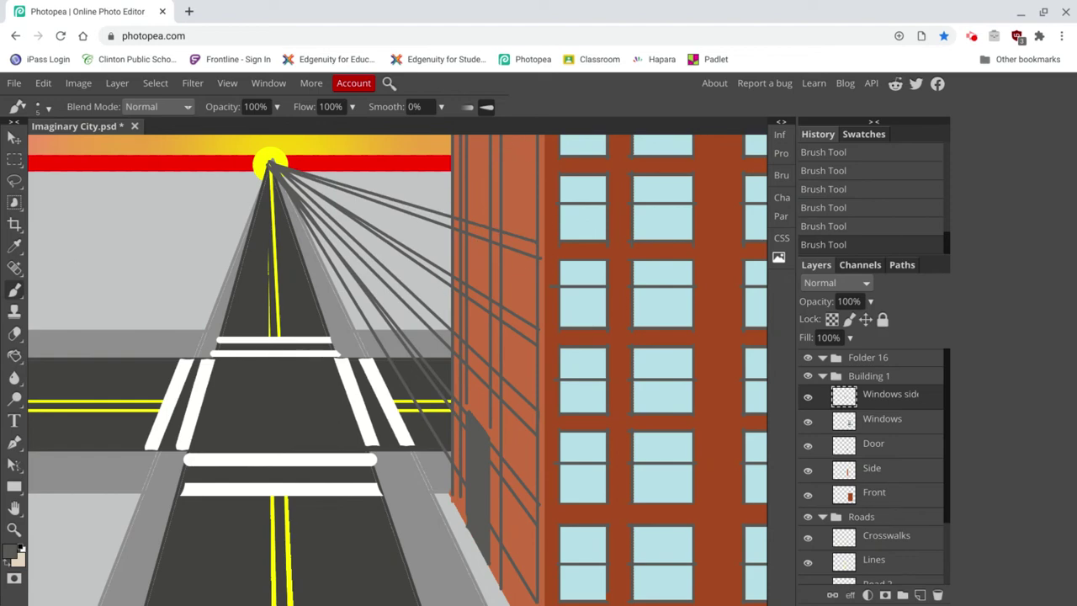
Brush the remaining vanishing-point lines for the fifth row's top edge and both edges of the uppermost window row on the side wall
{"action": "scroll", "coordinate": [320, 381], "scroll_direction": "up", "scroll_amount": 3}
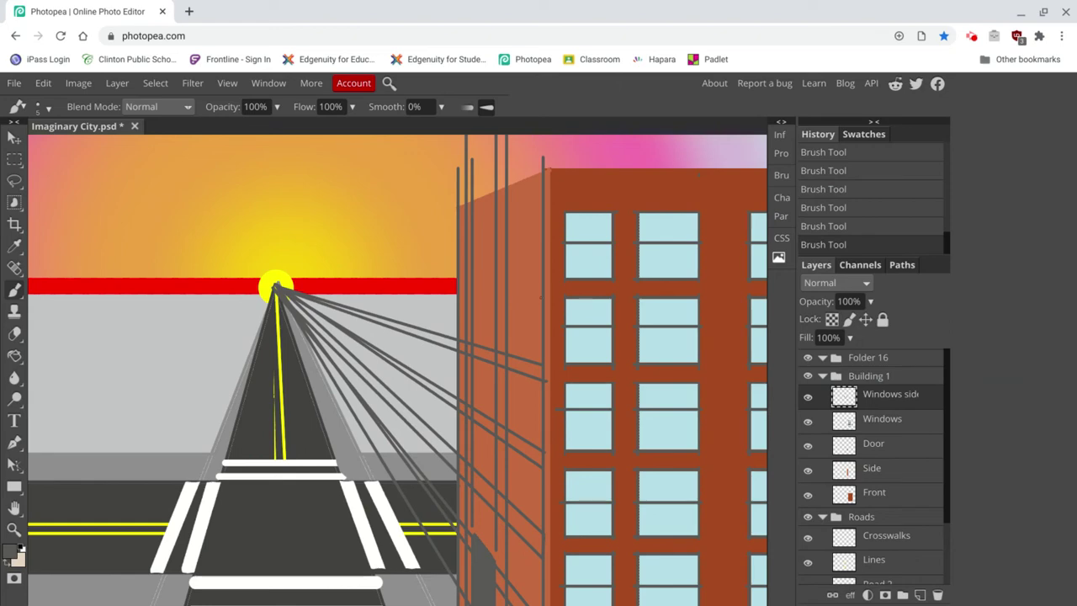
{"action": "left_click", "coordinate": [541, 301], "text": "shift"}
{"action": "key", "text": "ctrl+z"}
{"action": "key", "text": "ctrl+shift+z"}
{"action": "left_click", "coordinate": [278, 290], "text": "shift"}
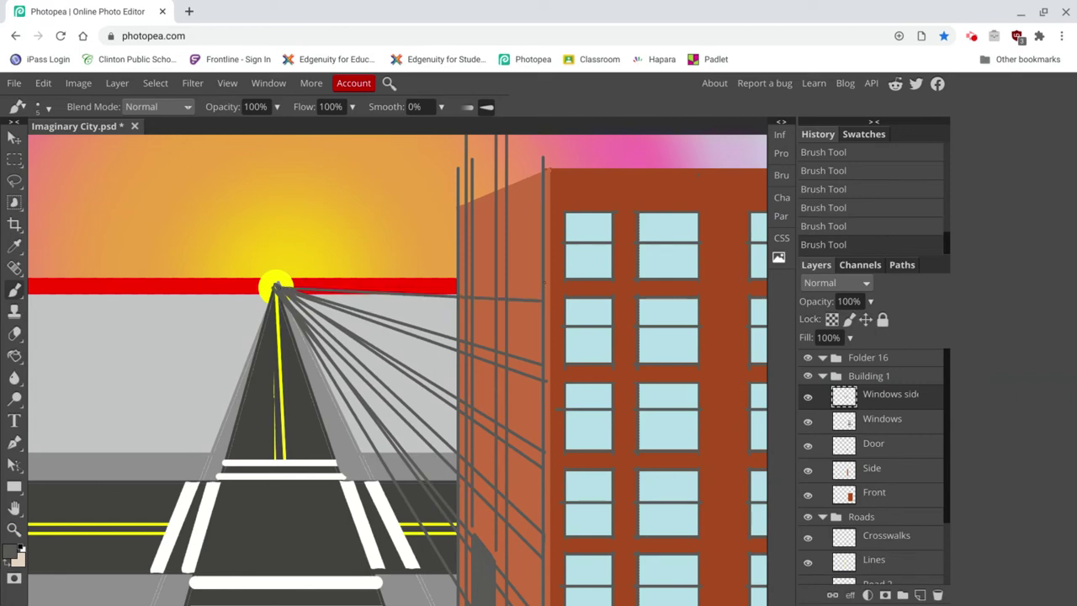
{"action": "left_click", "coordinate": [542, 283], "text": "shift"}
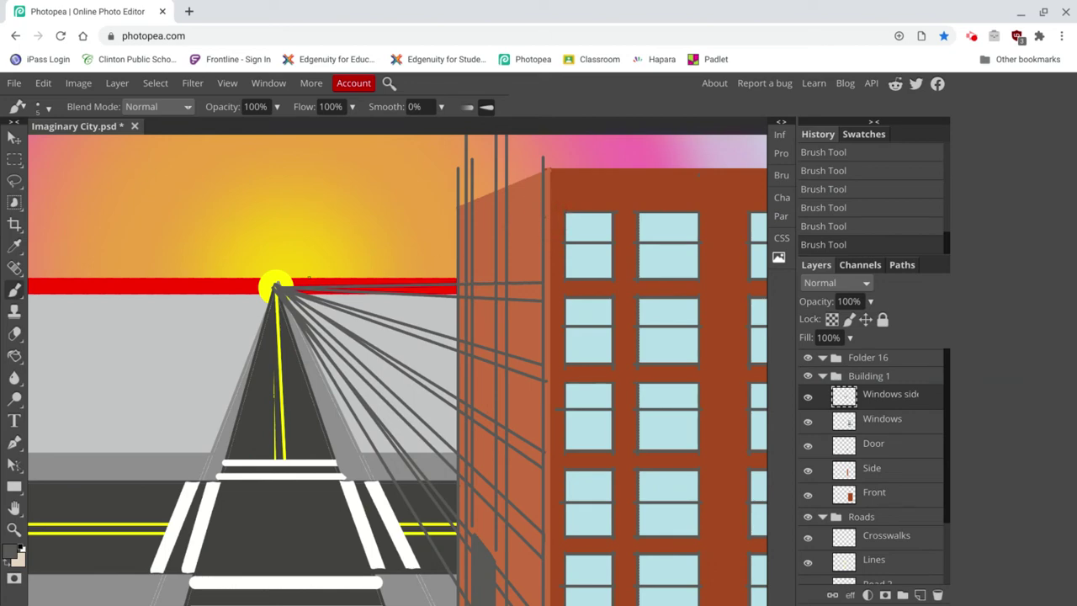
{"action": "left_click", "coordinate": [543, 217], "text": "shift"}
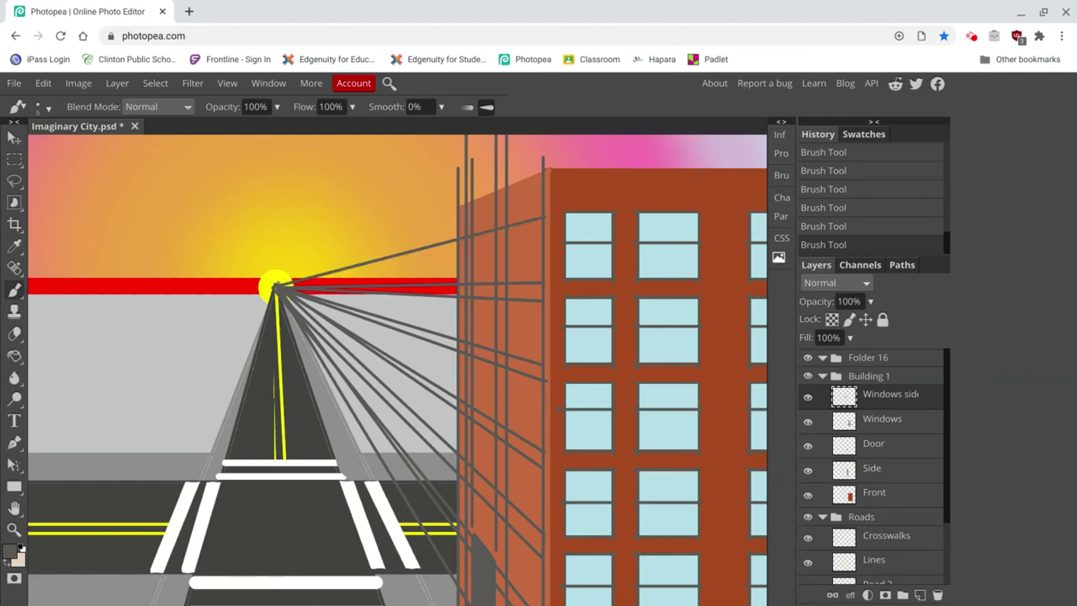
Fill the lowest side-wall window nearest the front corner with the dark grey foreground colour using the Paint Bucket
{"action": "scroll", "coordinate": [341, 241], "scroll_direction": "down", "scroll_amount": 3}
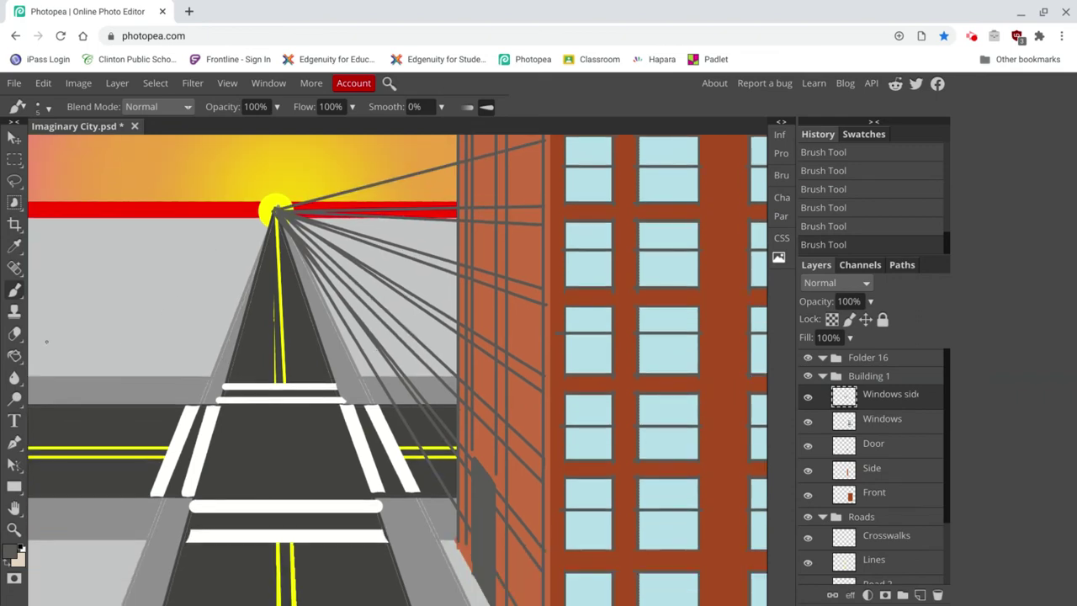
{"action": "left_click", "coordinate": [14, 356]}
{"action": "scroll", "coordinate": [147, 351], "scroll_direction": "down", "scroll_amount": 2}
{"action": "scroll", "coordinate": [146, 352], "scroll_direction": "down", "scroll_amount": 2}
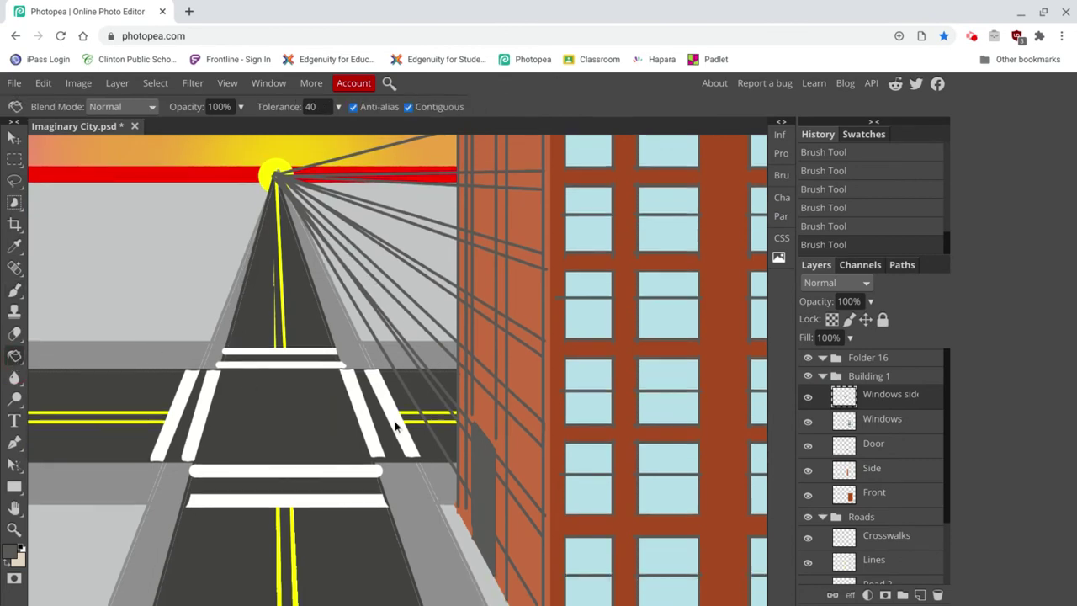
{"action": "left_click", "coordinate": [514, 497]}
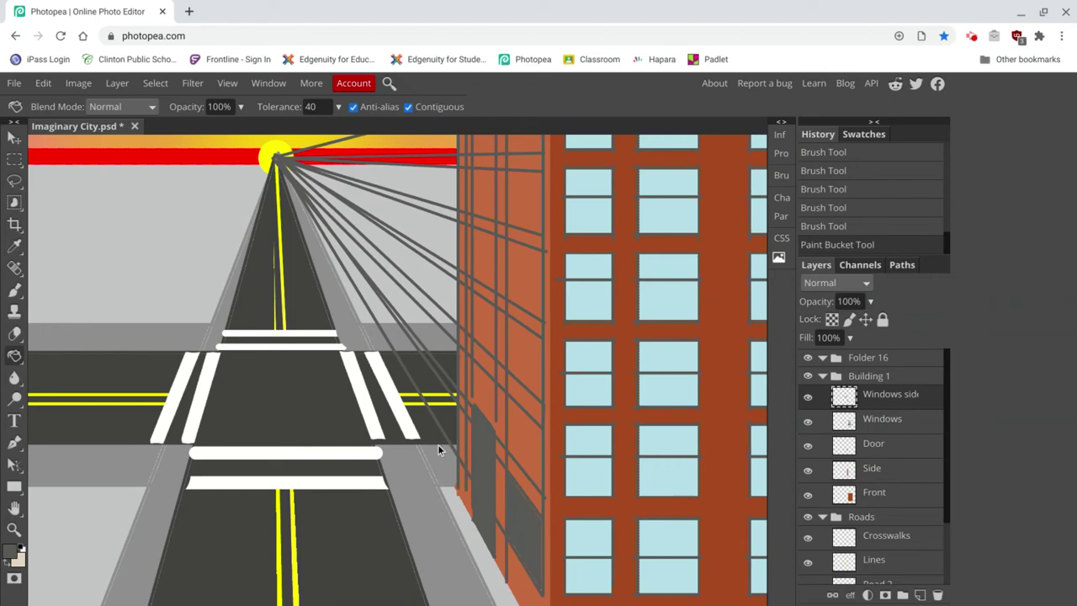
Undo the last dark grey window fill and sample a pale blue, d7f3f9, as the foreground colour
{"action": "key", "text": "ctrl+z"}
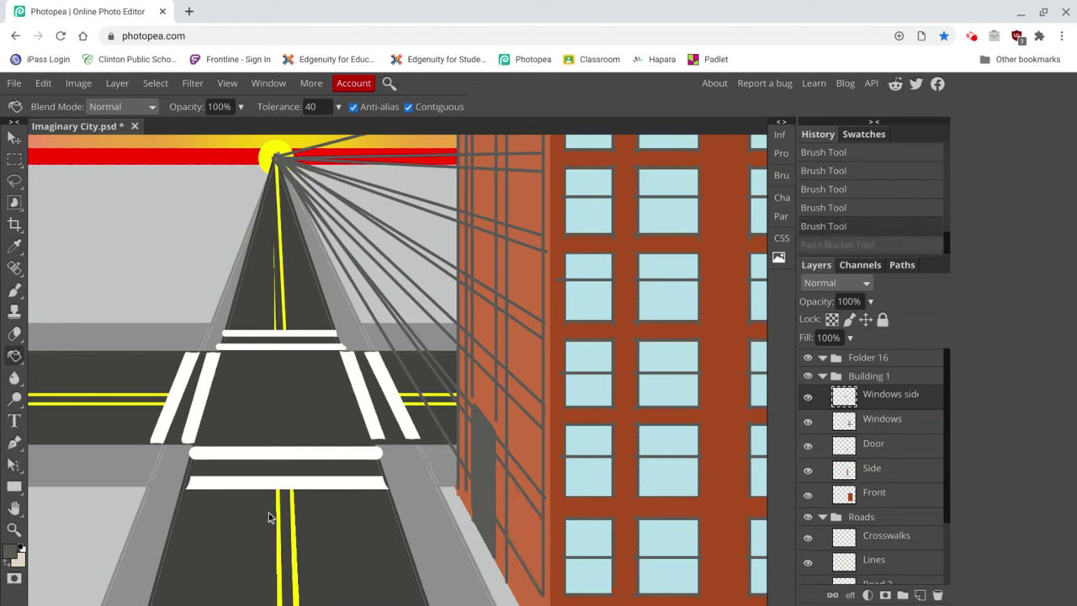
{"action": "left_click", "coordinate": [11, 554]}
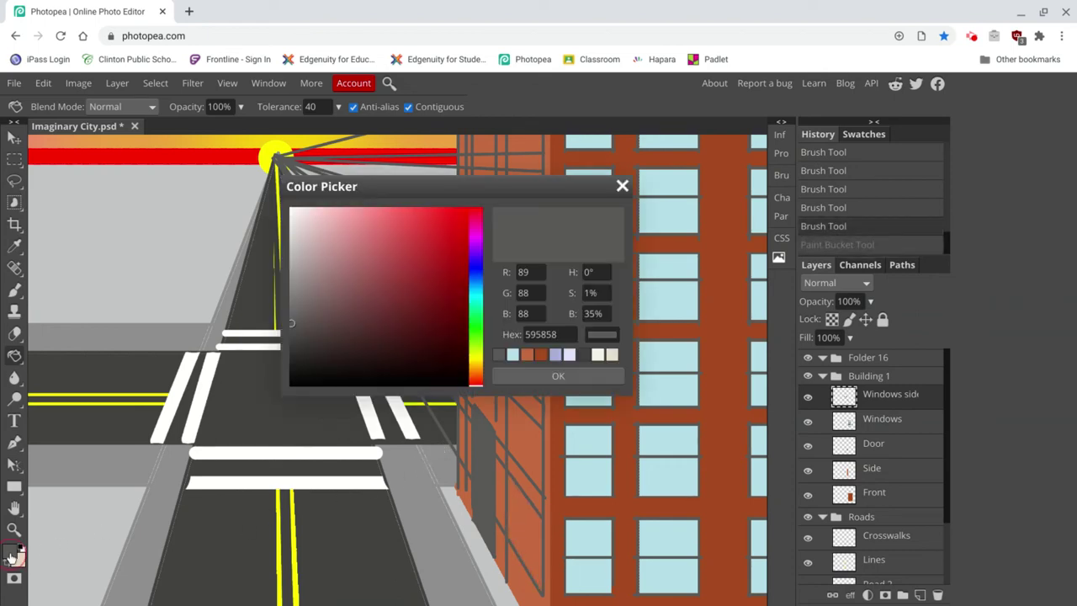
{"action": "left_click", "coordinate": [662, 303]}
{"action": "left_click", "coordinate": [317, 211]}
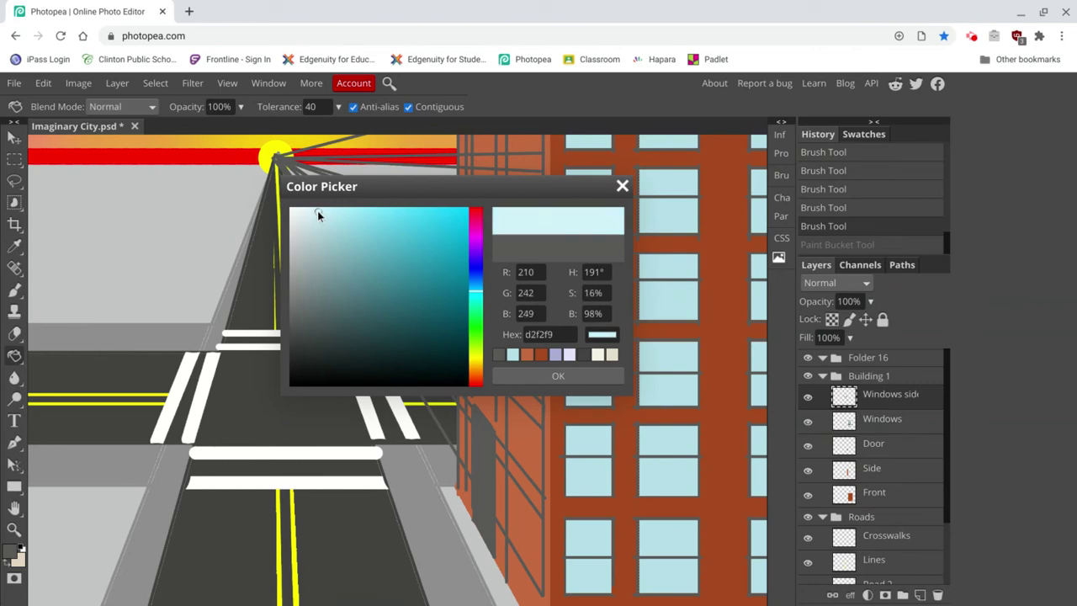
{"action": "left_click", "coordinate": [558, 375]}
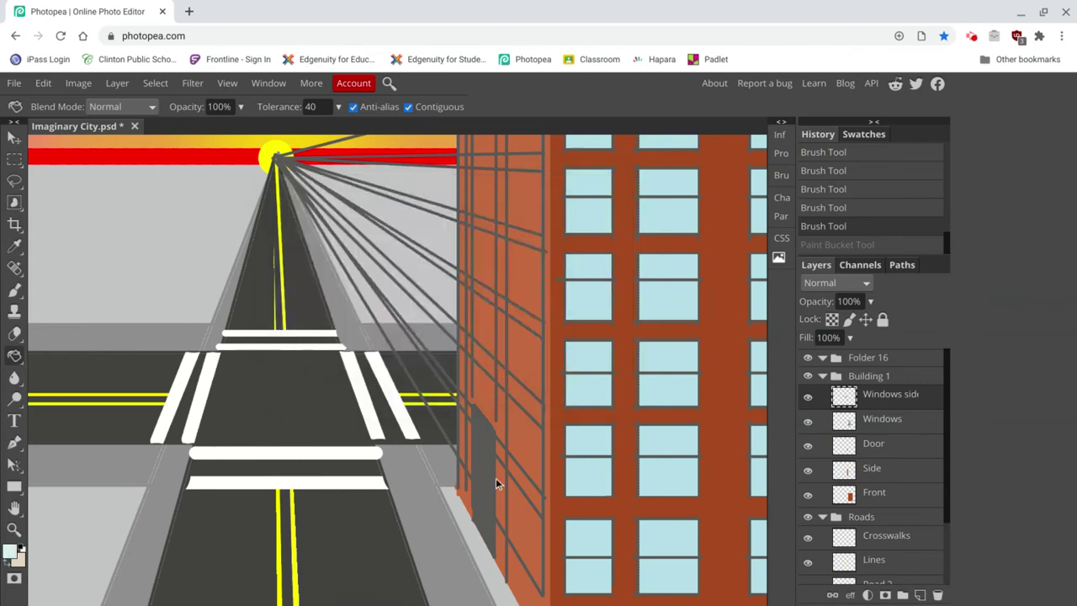
Fill the windows in the lower four rows of the side wall with the pale blue using the Paint Bucket
{"action": "left_click", "coordinate": [527, 513]}
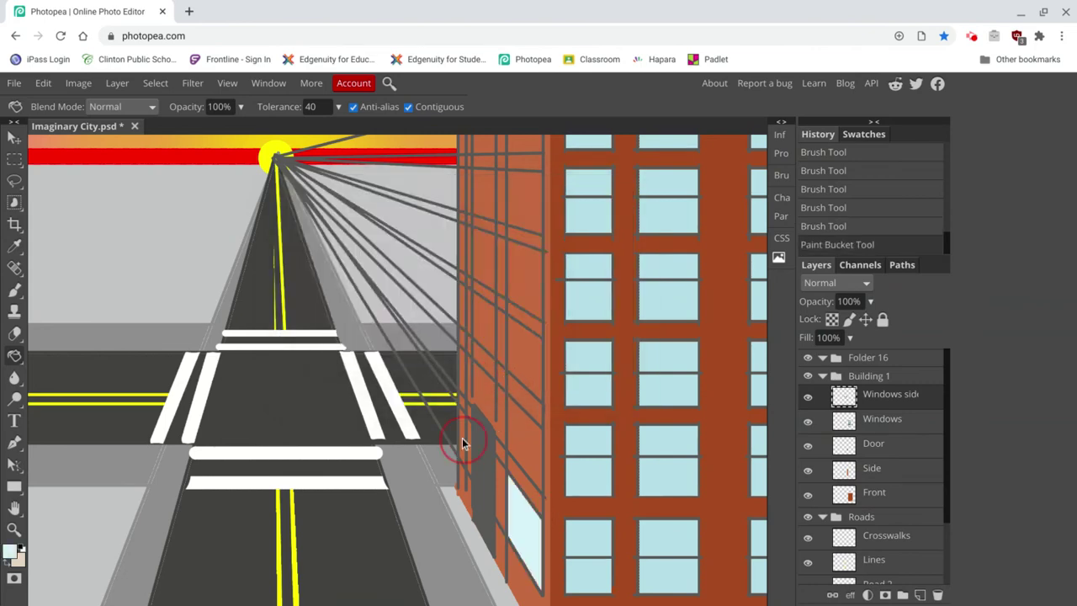
{"action": "left_click", "coordinate": [462, 436]}
{"action": "left_click", "coordinate": [464, 376]}
{"action": "left_click", "coordinate": [521, 451]}
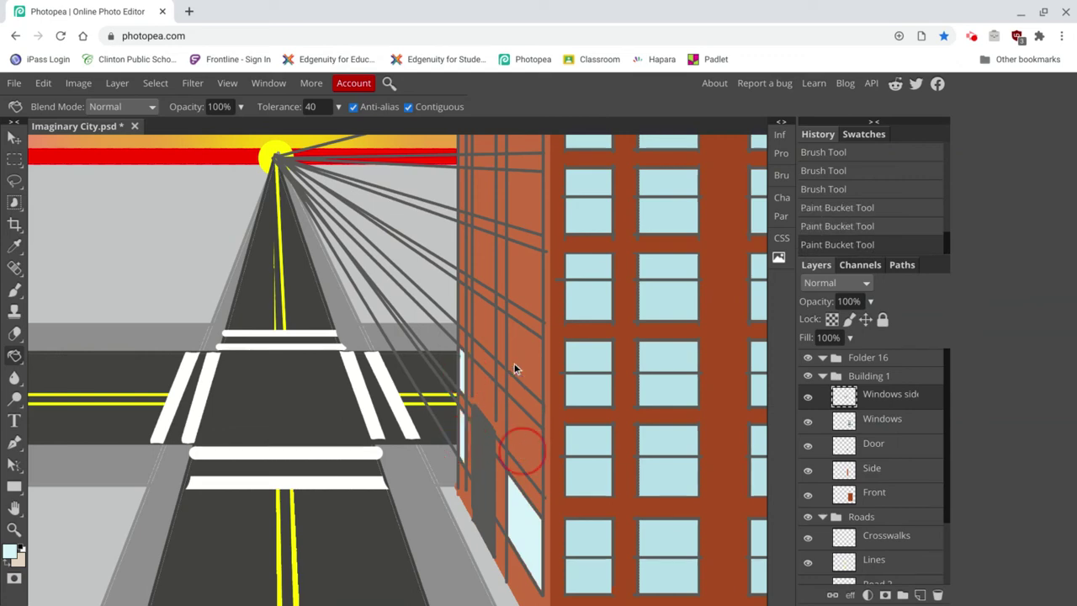
{"action": "left_click", "coordinate": [520, 359]}
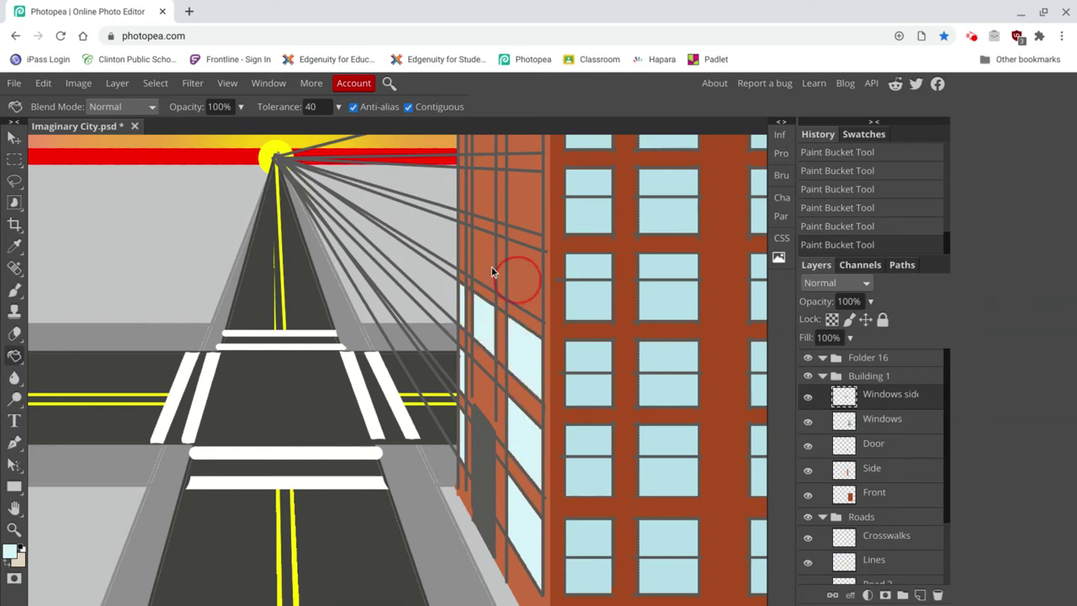
{"action": "left_click", "coordinate": [465, 249]}
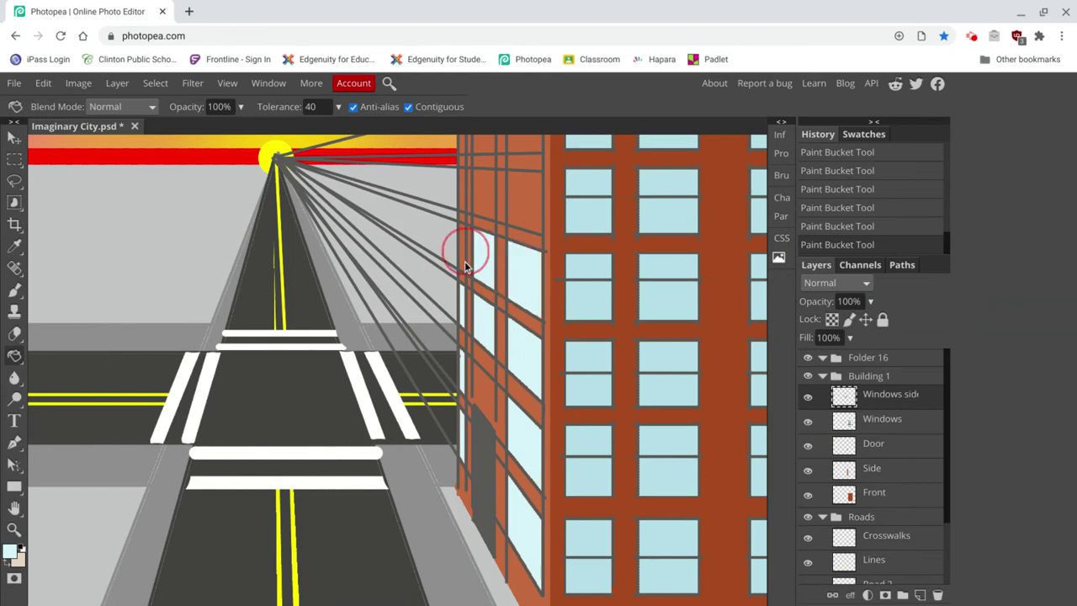
Fill the windows in the upper two rows of the side wall with the same pale blue
{"action": "scroll", "coordinate": [457, 272], "scroll_direction": "up", "scroll_amount": 2}
{"action": "left_click", "coordinate": [532, 286]}
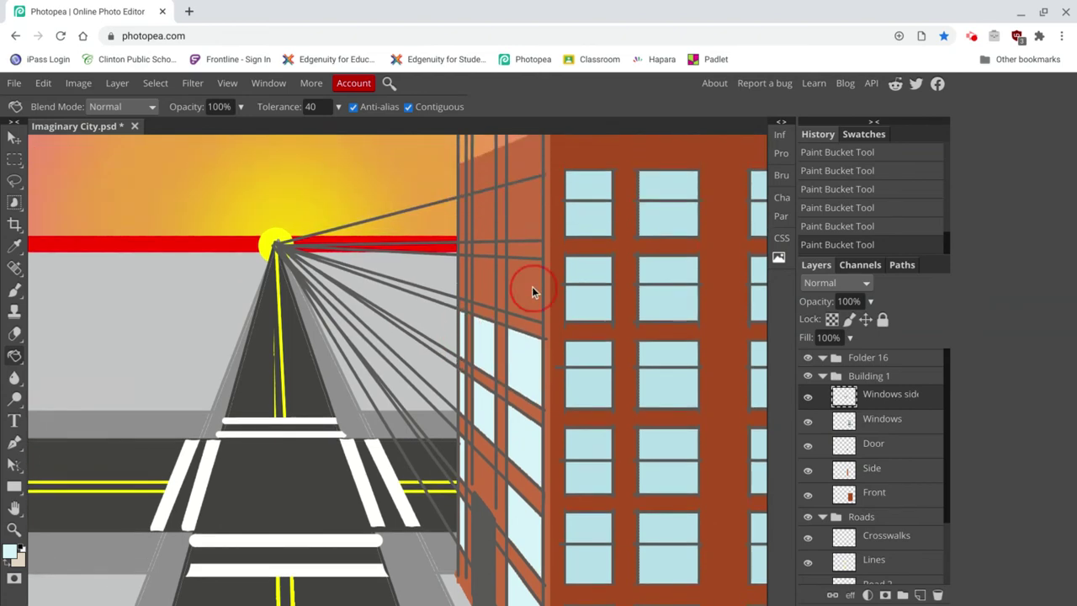
{"action": "left_click", "coordinate": [487, 283]}
{"action": "left_click", "coordinate": [463, 284]}
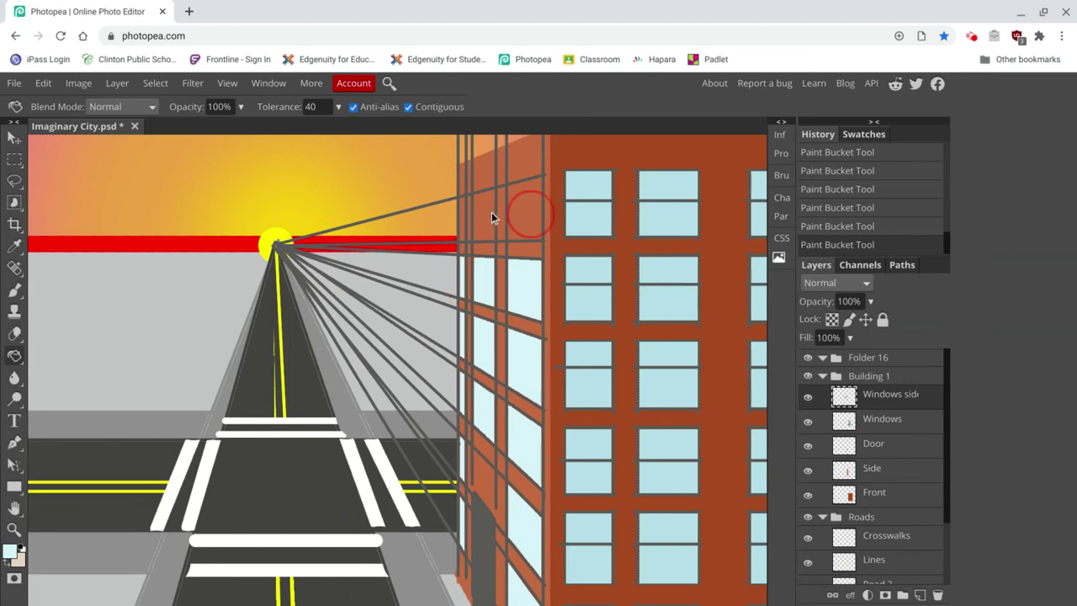
{"action": "left_click", "coordinate": [463, 222]}
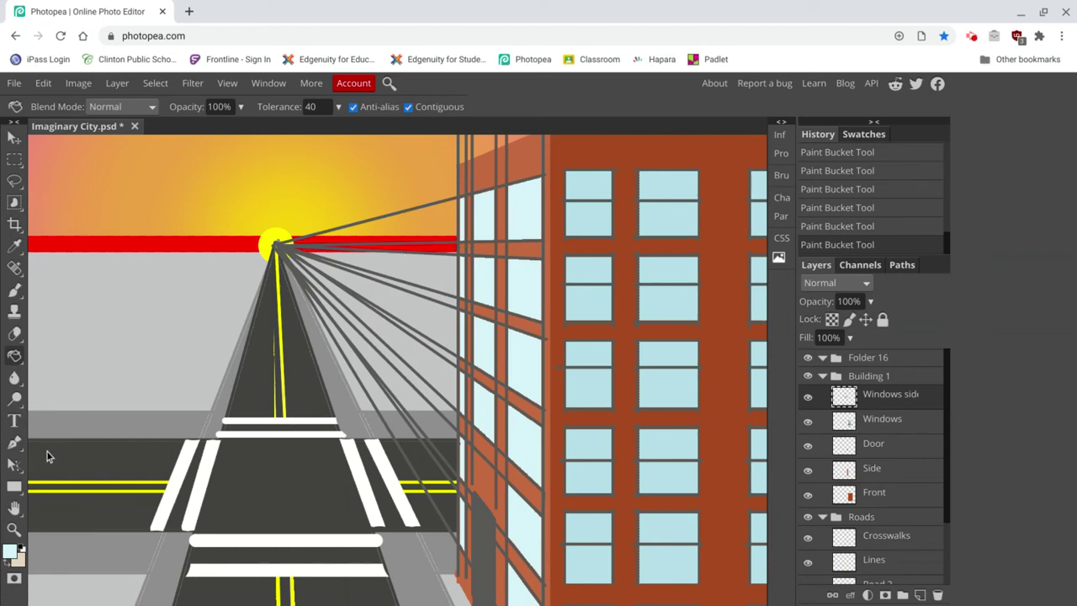
Sample frame grey 595858 as the foreground colour and brush a straight dividing line through the top side-wall window row to the vanishing point
{"action": "left_click", "coordinate": [9, 552]}
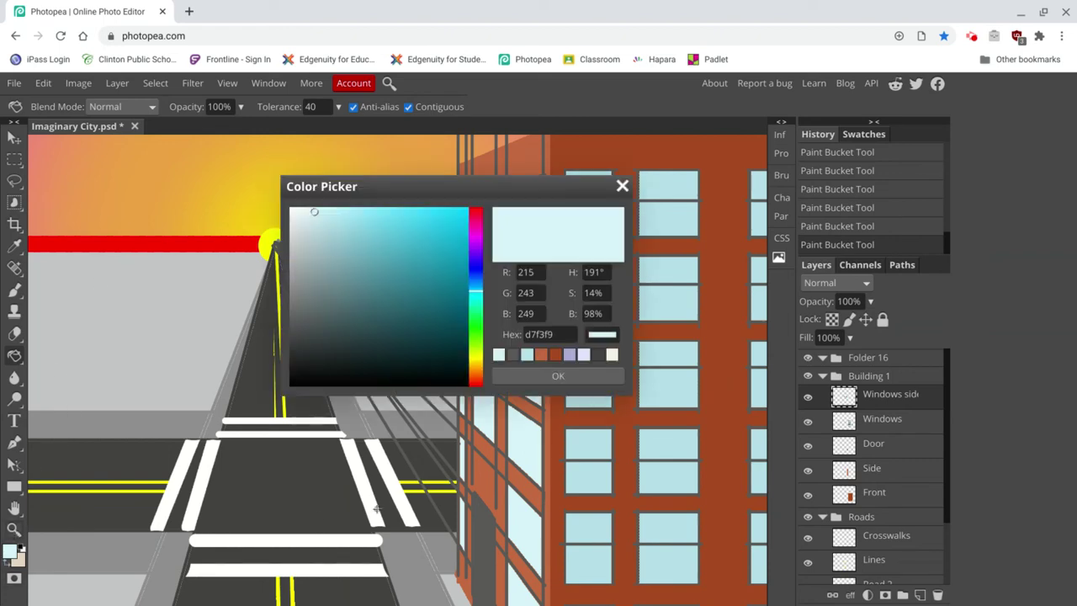
{"action": "left_click", "coordinate": [485, 537]}
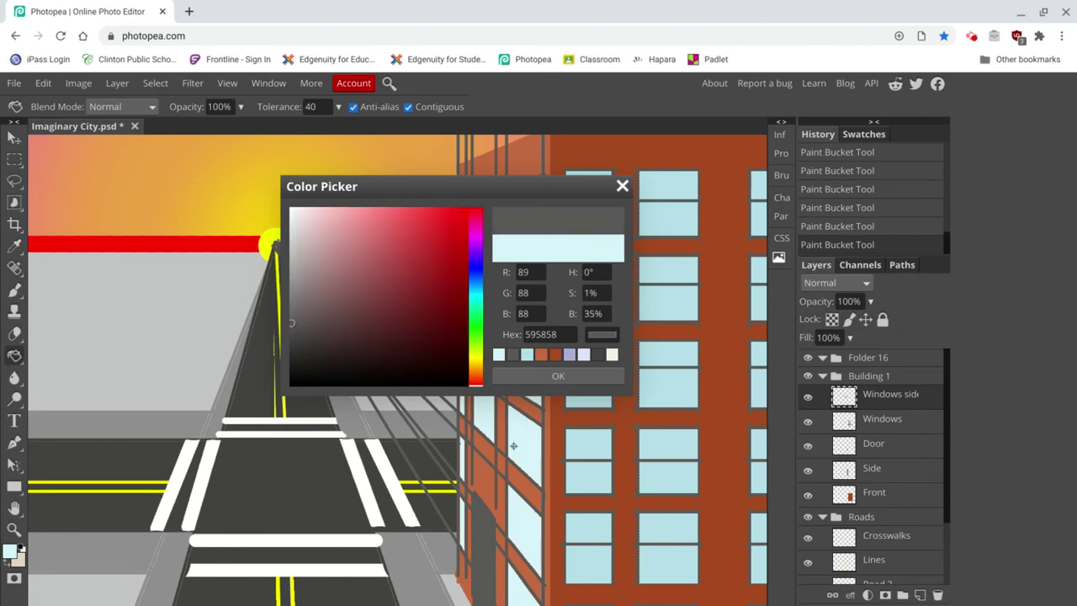
{"action": "left_click", "coordinate": [528, 380]}
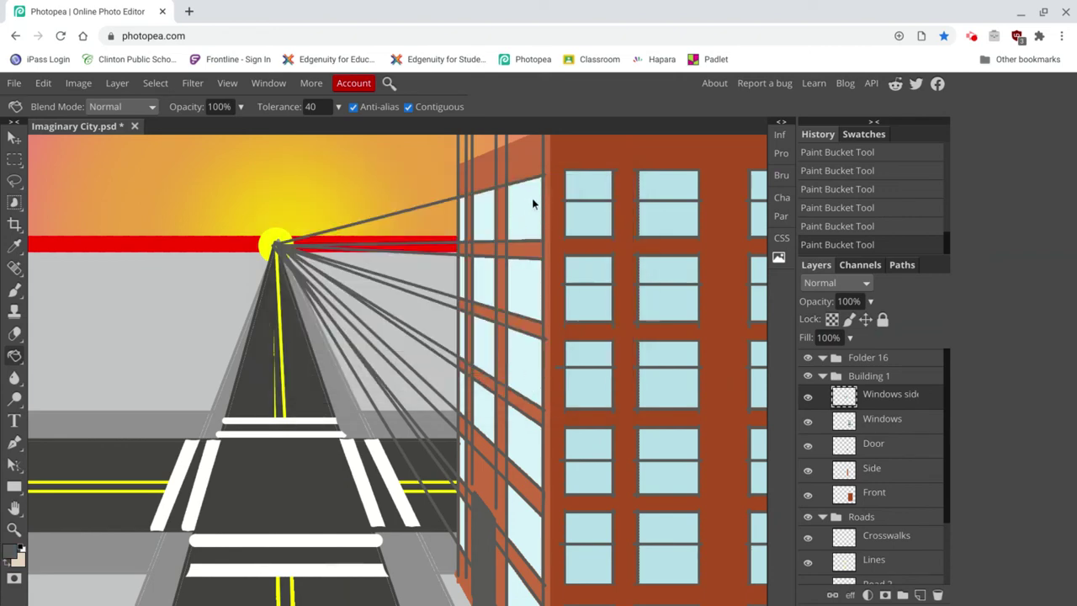
{"action": "left_click", "coordinate": [14, 289]}
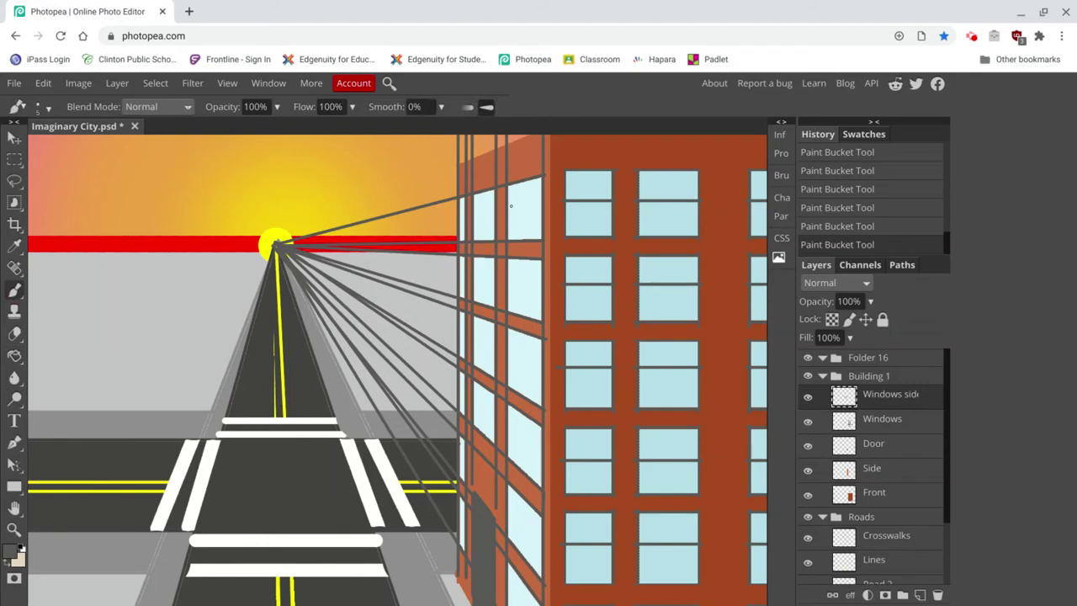
{"action": "left_click", "coordinate": [494, 222]}
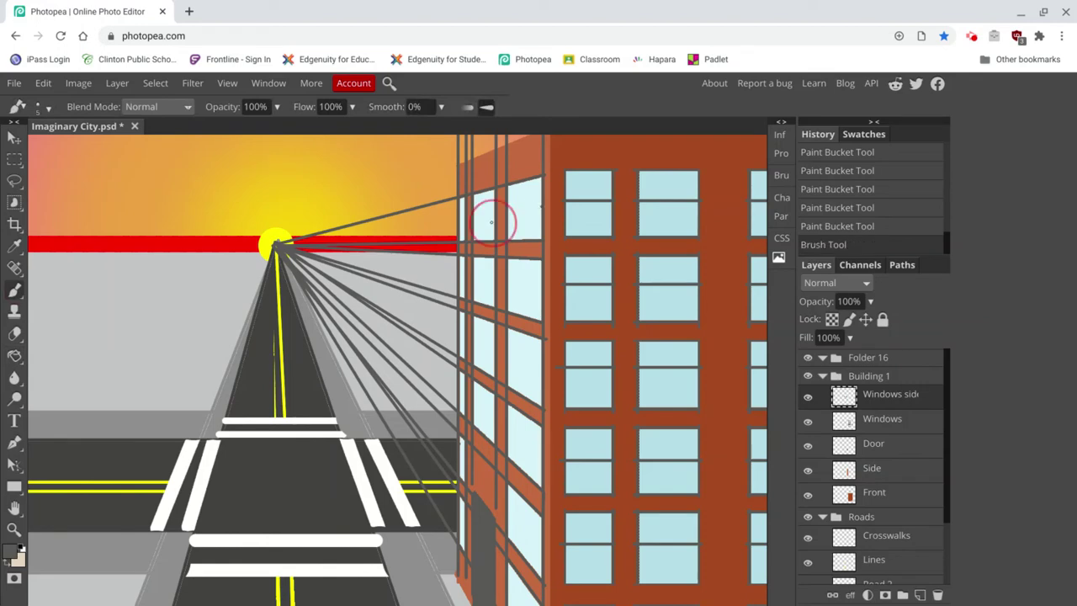
{"action": "left_click", "coordinate": [278, 244], "text": "shift"}
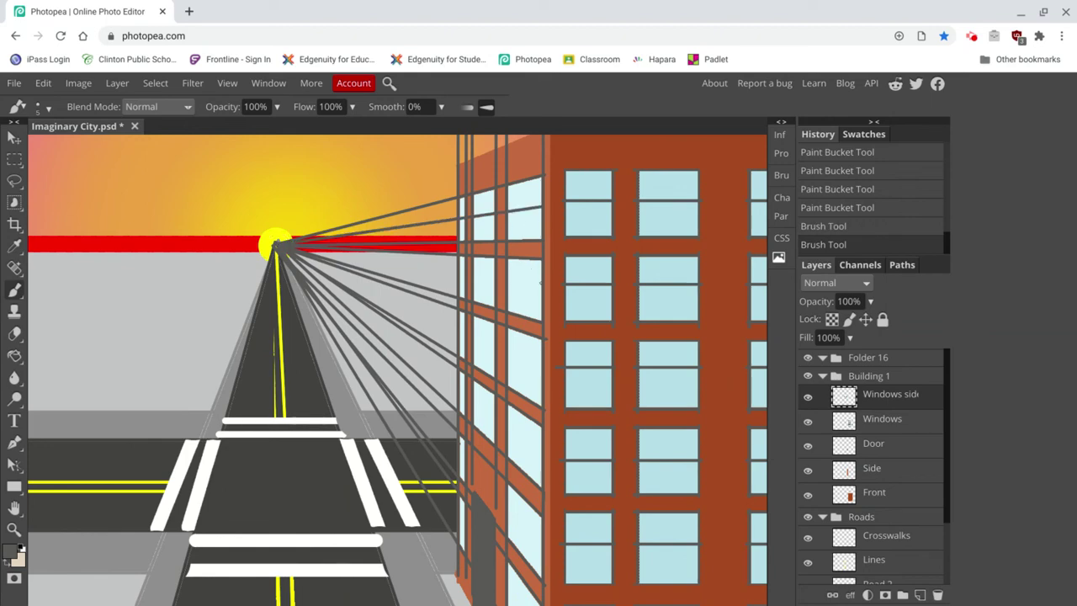
Brush straight grey dividing lines from the vanishing point through the middle of the remaining side-wall window rows
{"action": "left_click", "coordinate": [535, 292], "text": "shift"}
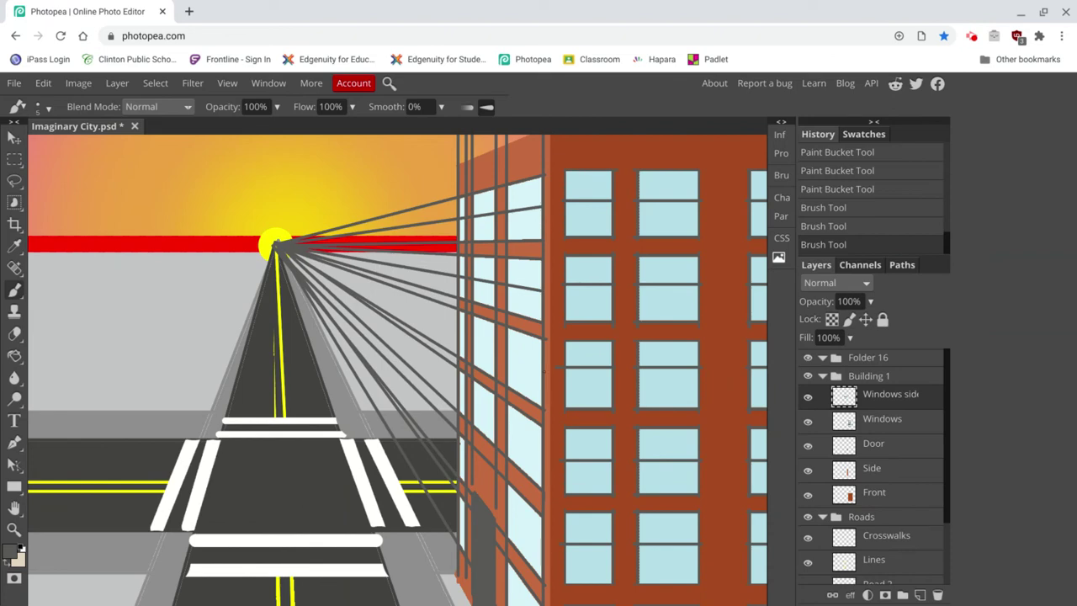
{"action": "left_click", "coordinate": [545, 371], "text": "shift"}
{"action": "left_click", "coordinate": [277, 244], "text": "shift"}
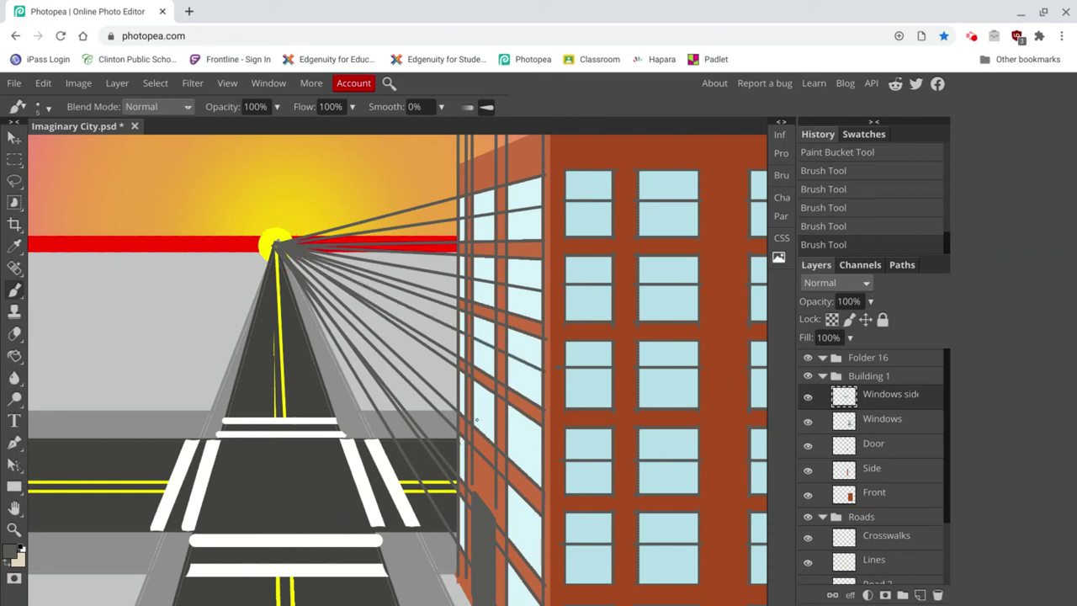
{"action": "left_click", "coordinate": [545, 458], "text": "shift"}
{"action": "scroll", "coordinate": [397, 371], "scroll_direction": "down", "scroll_amount": 2}
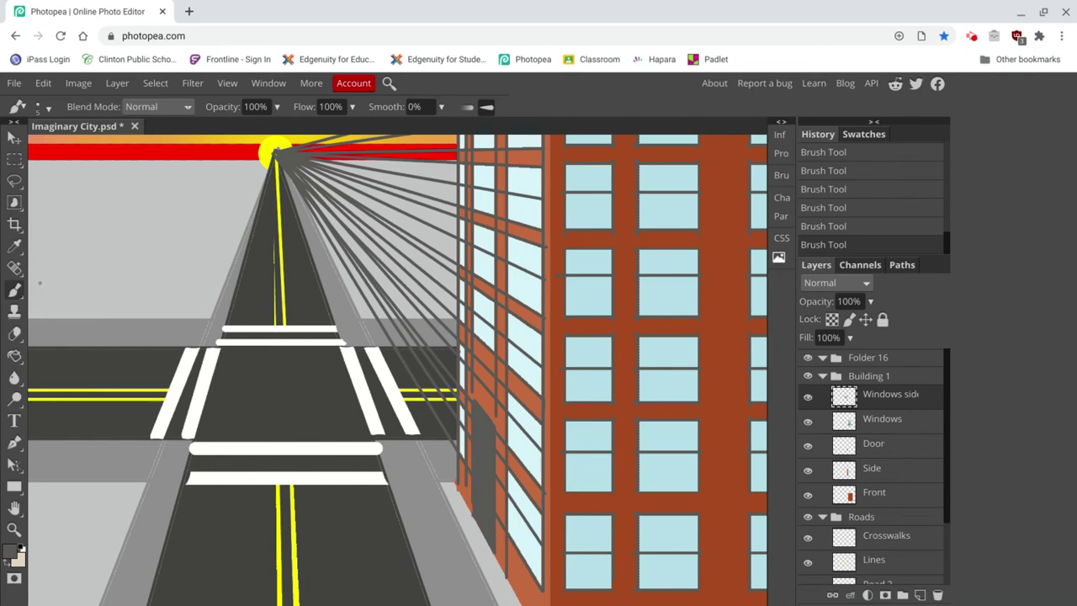
Erase the perspective guide lines between the side wall and the vanishing point with a 103 px eraser
{"action": "left_click", "coordinate": [17, 334]}
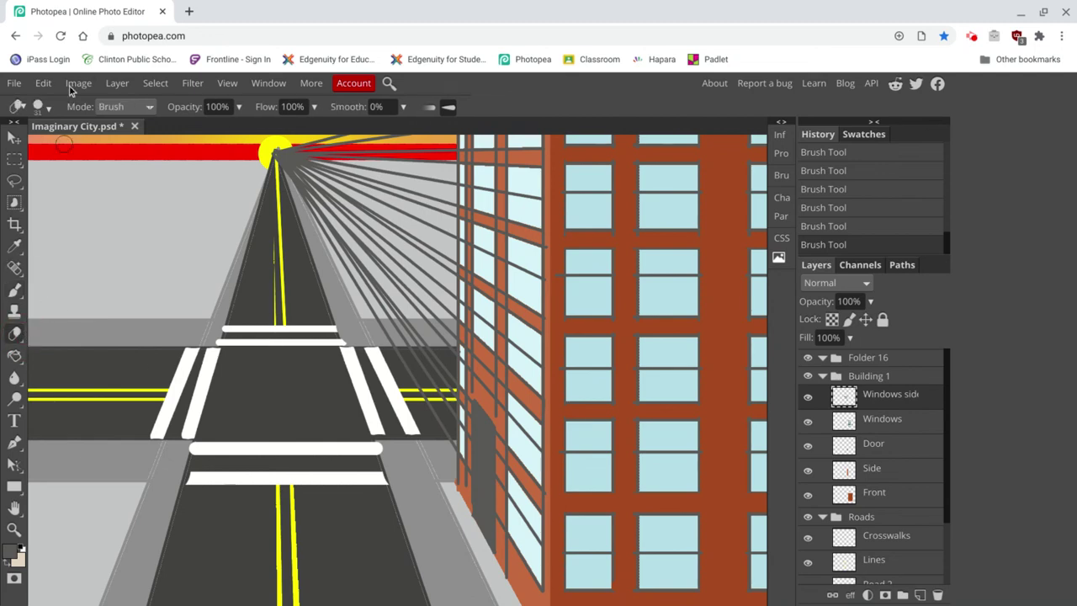
{"action": "left_click", "coordinate": [42, 106]}
{"action": "left_click", "coordinate": [108, 147]}
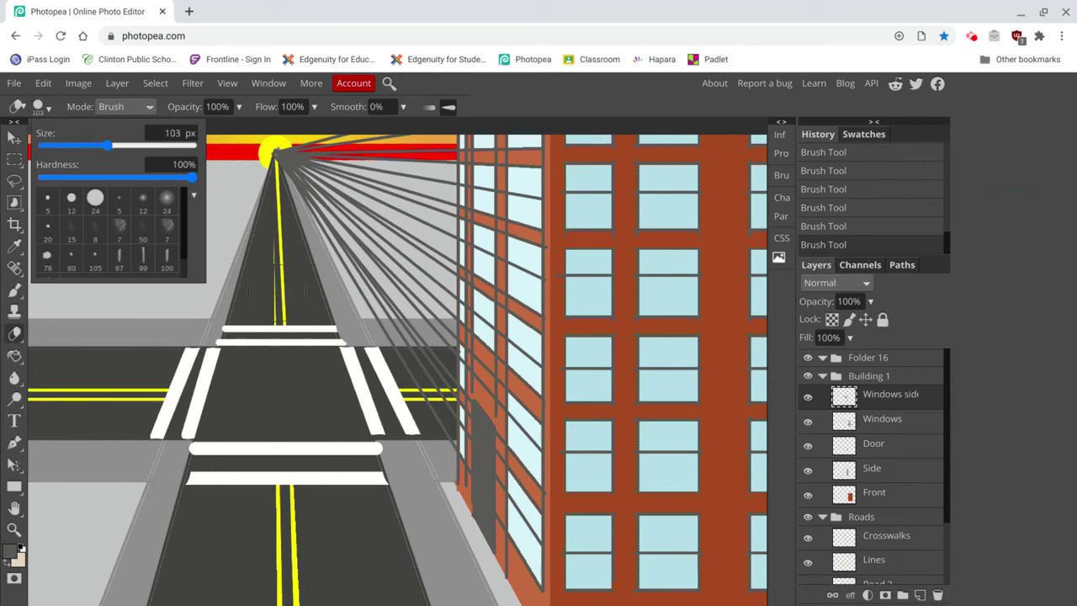
{"action": "left_click", "coordinate": [426, 469]}
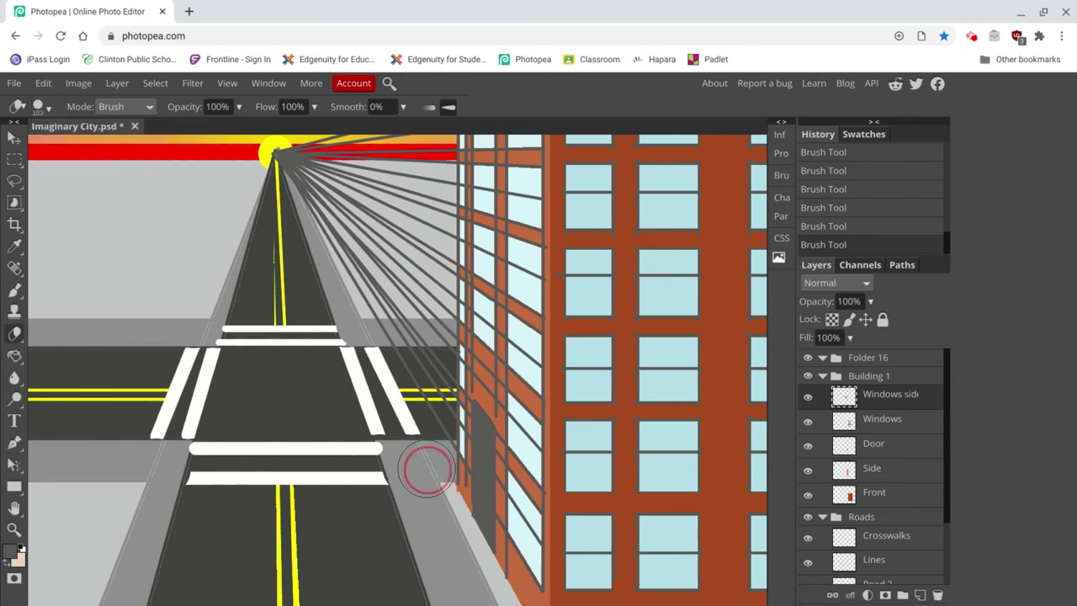
{"action": "mouse_move", "coordinate": [426, 468]}
{"action": "left_mouse_down"}
{"action": "mouse_move", "coordinate": [421, 408]}
{"action": "mouse_move", "coordinate": [450, 298]}
{"action": "mouse_move", "coordinate": [421, 149]}
{"action": "left_mouse_up"}
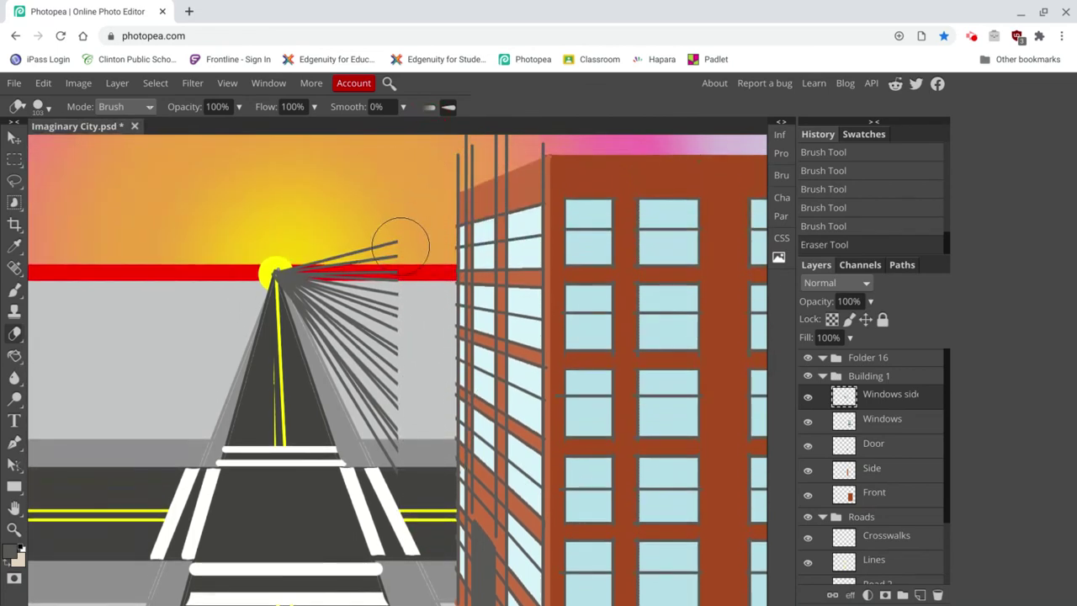
{"action": "mouse_move", "coordinate": [400, 250]}
{"action": "left_mouse_down"}
{"action": "mouse_move", "coordinate": [401, 406]}
{"action": "mouse_move", "coordinate": [387, 456]}
{"action": "mouse_move", "coordinate": [339, 251]}
{"action": "mouse_move", "coordinate": [274, 277]}
{"action": "mouse_move", "coordinate": [262, 300]}
{"action": "mouse_move", "coordinate": [281, 450]}
{"action": "mouse_move", "coordinate": [326, 351]}
{"action": "mouse_move", "coordinate": [328, 289]}
{"action": "mouse_move", "coordinate": [307, 275]}
{"action": "mouse_move", "coordinate": [309, 336]}
{"action": "left_mouse_up"}
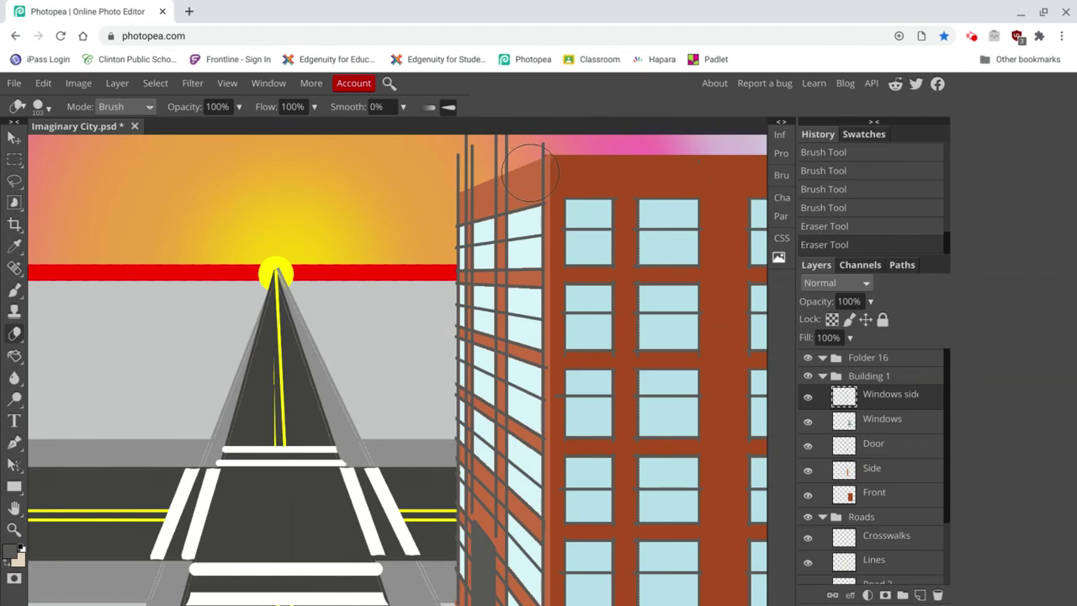
Erase the vertical guide lines above the side wall's top window row and above its roofline
{"action": "mouse_move", "coordinate": [530, 172]}
{"action": "left_mouse_down"}
{"action": "mouse_move", "coordinate": [501, 168]}
{"action": "mouse_move", "coordinate": [446, 187]}
{"action": "mouse_move", "coordinate": [457, 192]}
{"action": "left_mouse_up"}
{"action": "left_click", "coordinate": [457, 195]}
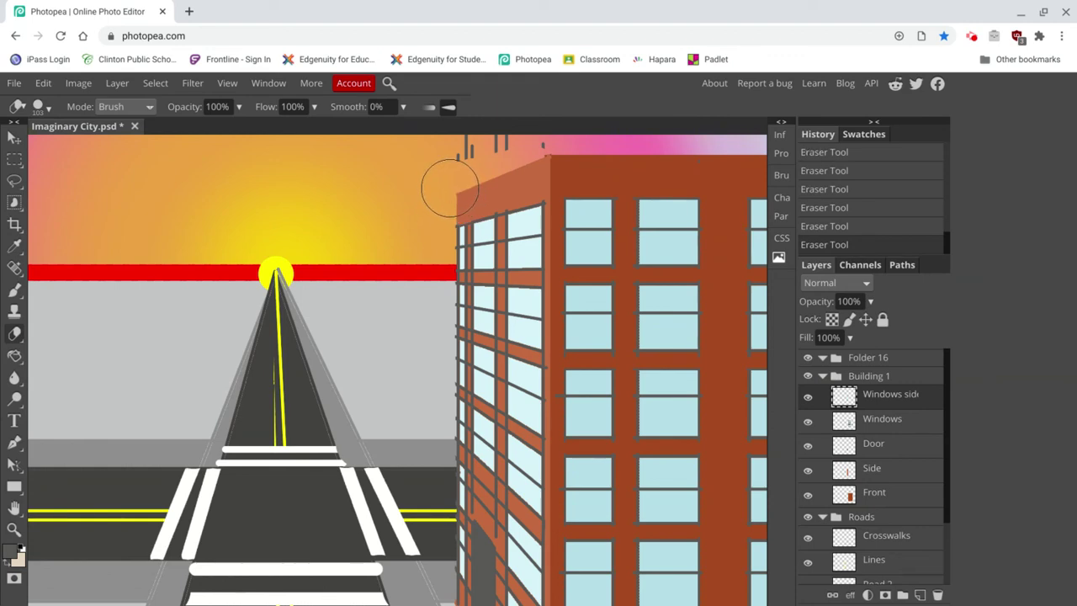
{"action": "scroll", "coordinate": [461, 200], "scroll_direction": "up", "scroll_amount": 2}
{"action": "mouse_move", "coordinate": [465, 207]}
{"action": "left_mouse_down"}
{"action": "mouse_move", "coordinate": [494, 171]}
{"action": "mouse_move", "coordinate": [535, 174]}
{"action": "mouse_move", "coordinate": [543, 195]}
{"action": "mouse_move", "coordinate": [475, 209]}
{"action": "left_mouse_up"}
{"action": "scroll", "coordinate": [475, 209], "scroll_direction": "down", "scroll_amount": 5}
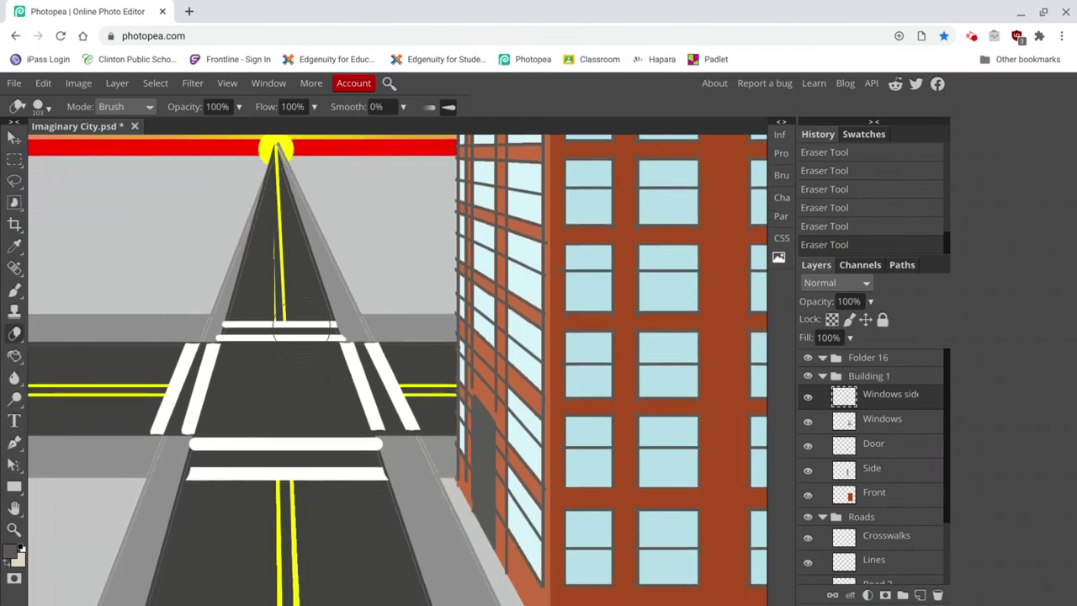
Set the eraser size to 21 px and erase the grey lines crossing the brick strip between the two window columns nearest the front corner
{"action": "scroll", "coordinate": [447, 529], "scroll_direction": "down", "scroll_amount": 1}
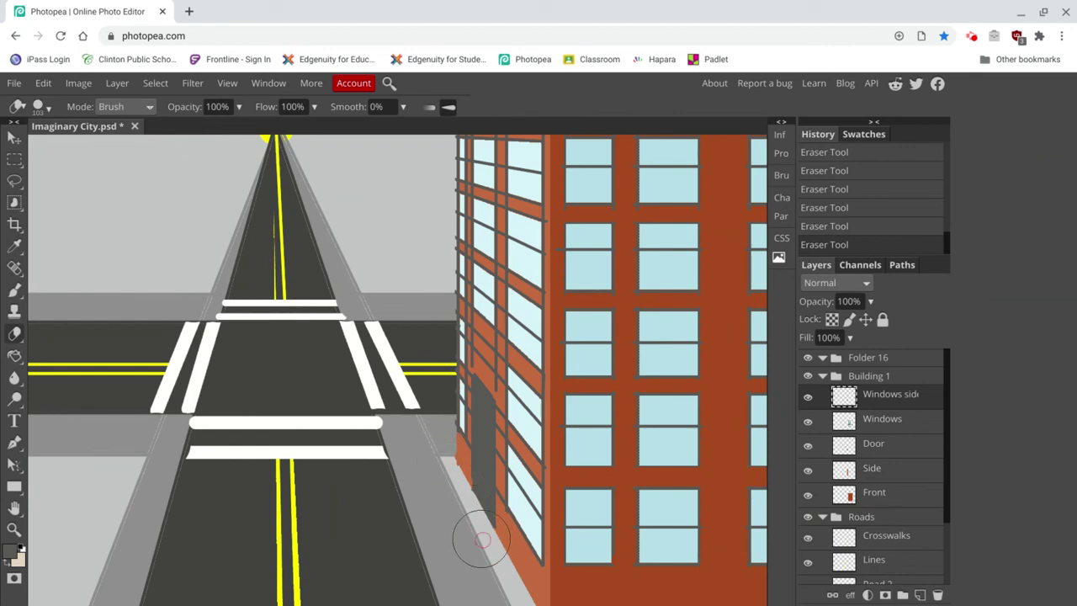
{"action": "left_click", "coordinate": [45, 108]}
{"action": "left_click_drag", "start_coordinate": [108, 146], "coordinate": [95, 145]}
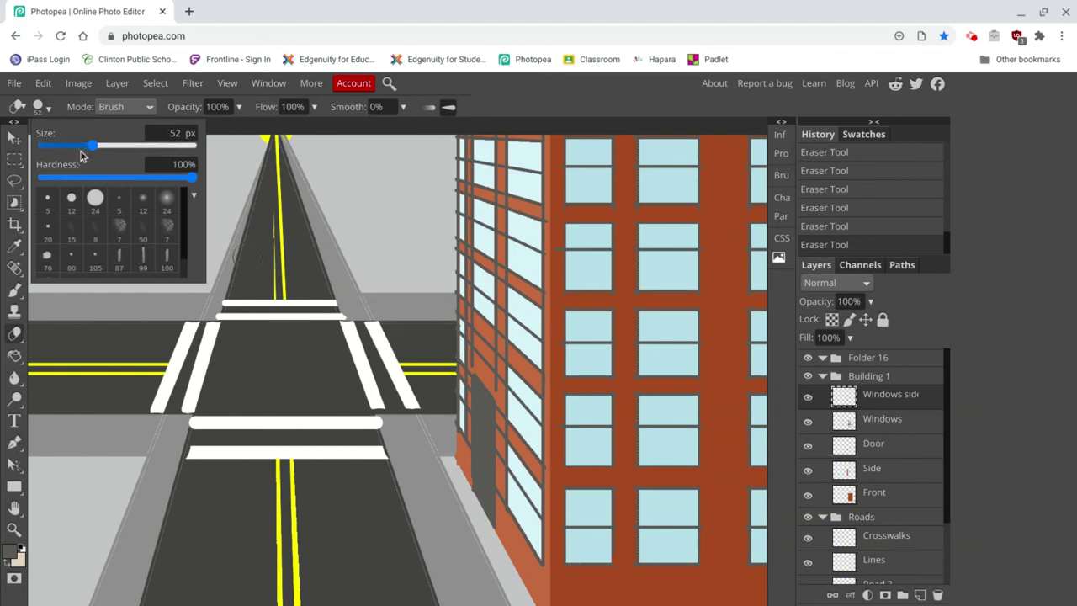
{"action": "left_click", "coordinate": [78, 146]}
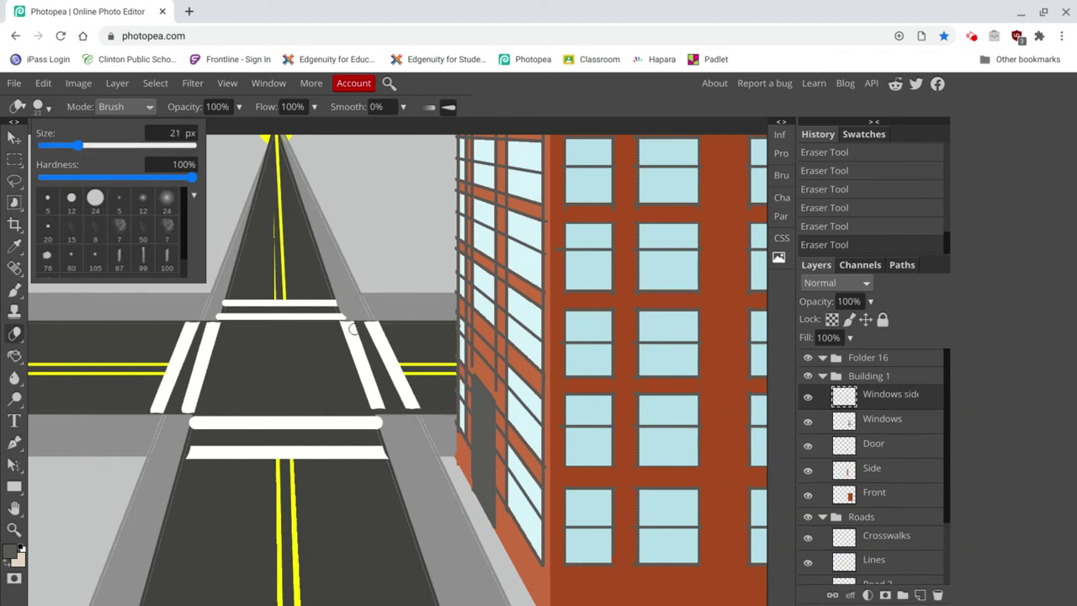
{"action": "scroll", "coordinate": [471, 370], "scroll_direction": "up", "scroll_amount": 3}
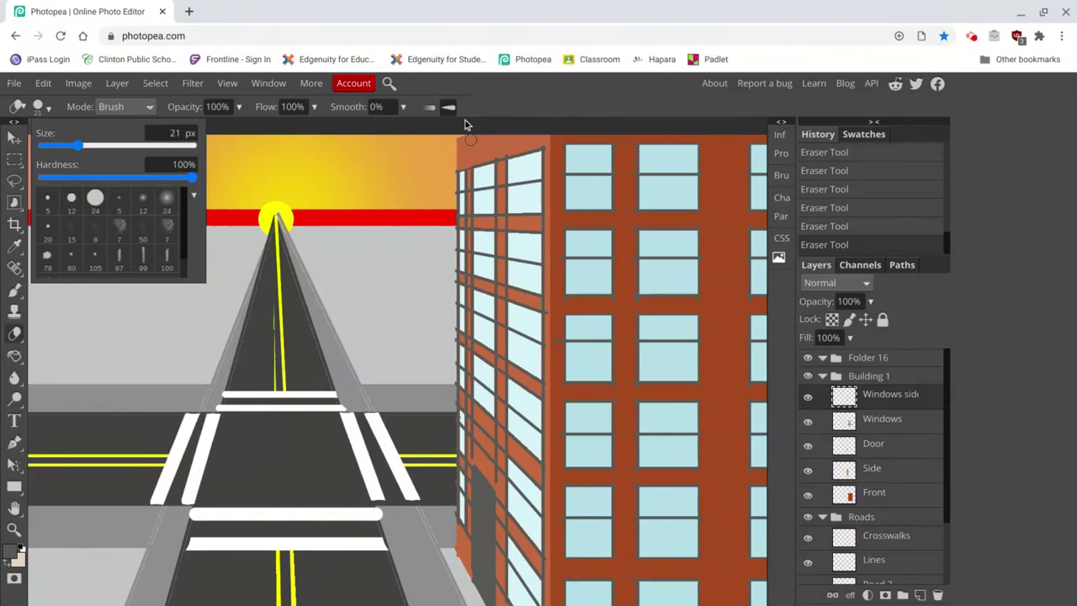
{"action": "mouse_move", "coordinate": [500, 157]}
{"action": "left_mouse_down"}
{"action": "mouse_move", "coordinate": [509, 234]}
{"action": "mouse_move", "coordinate": [487, 515]}
{"action": "mouse_move", "coordinate": [493, 592]}
{"action": "left_mouse_up"}
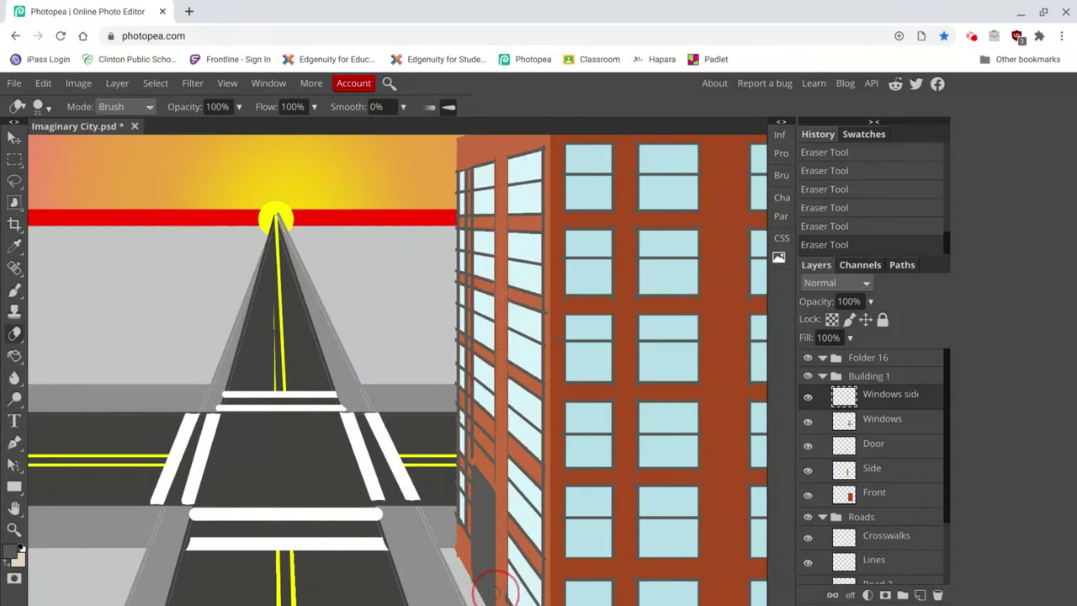
{"action": "scroll", "coordinate": [491, 592], "scroll_direction": "down", "scroll_amount": 2}
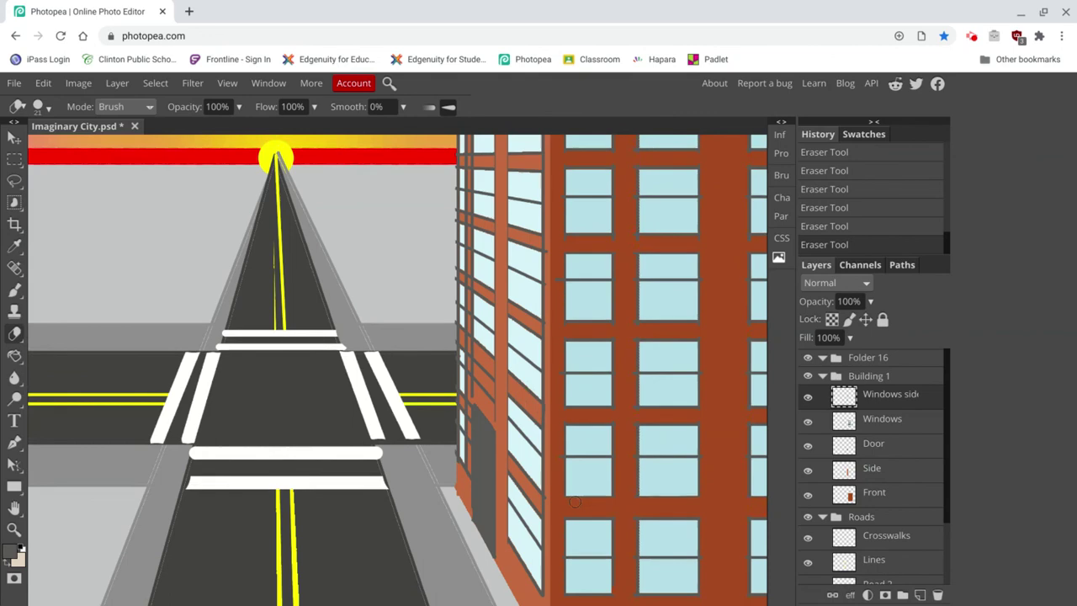
{"action": "scroll", "coordinate": [526, 486], "scroll_direction": "up", "scroll_amount": 4}
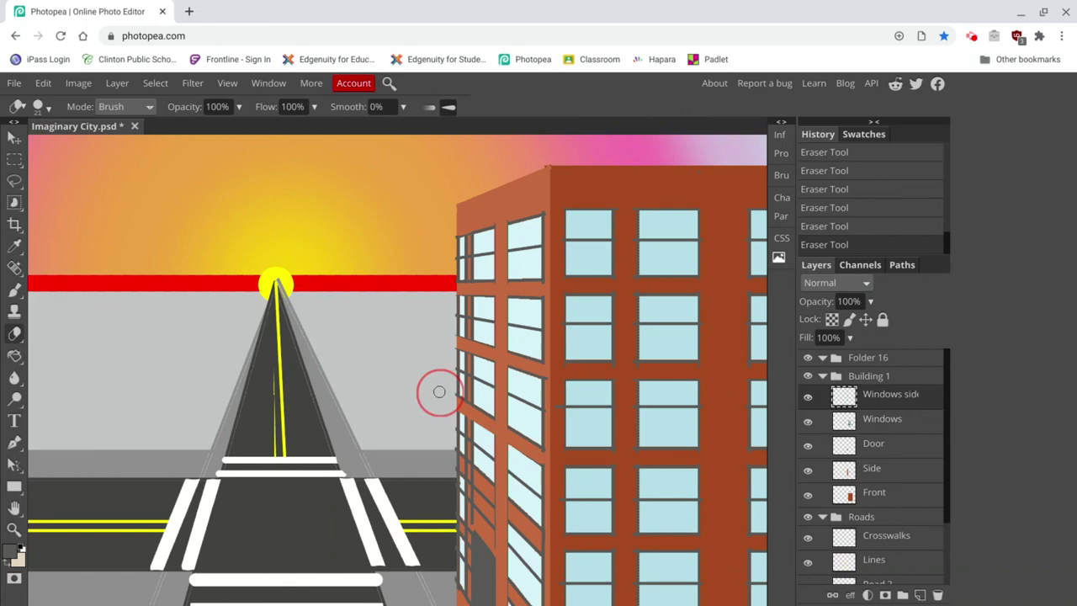
{"action": "scroll", "coordinate": [440, 391], "scroll_direction": "down", "scroll_amount": 3}
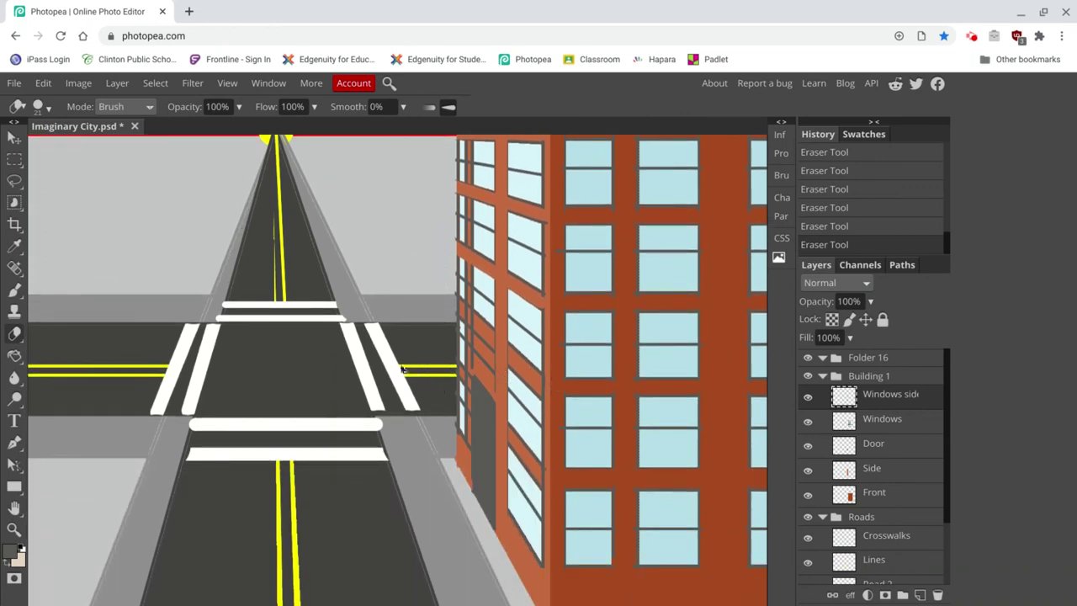
Undo the last eraser stroke and, with a 14 px eraser, remove the grey line ends overshooting the side-wall windows nearest the front corner
{"action": "key", "text": "ctrl+z"}
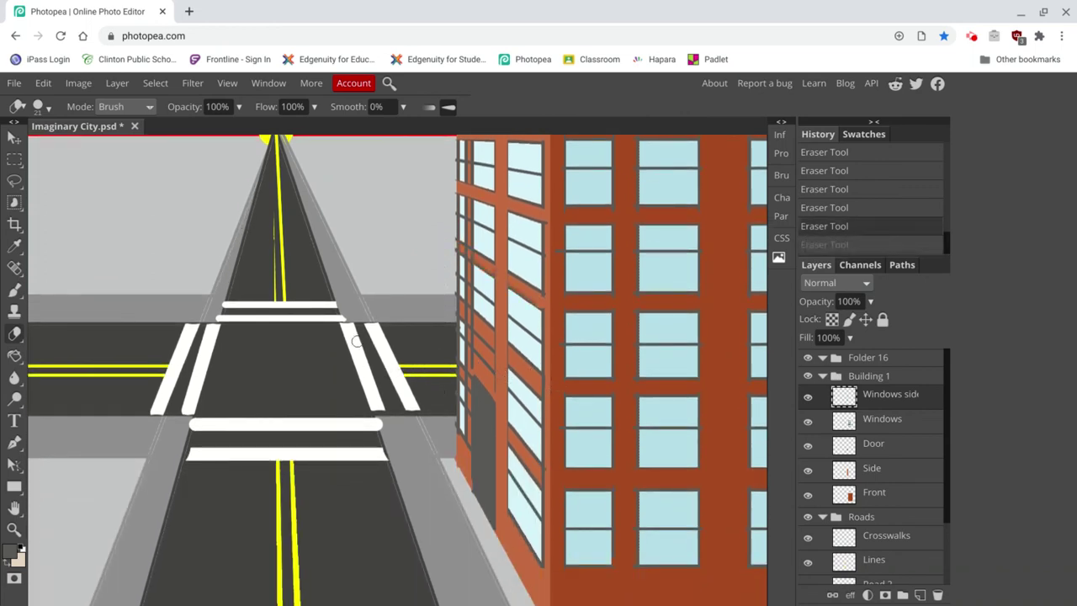
{"action": "left_click", "coordinate": [38, 106]}
{"action": "left_click_drag", "start_coordinate": [76, 144], "coordinate": [68, 145]}
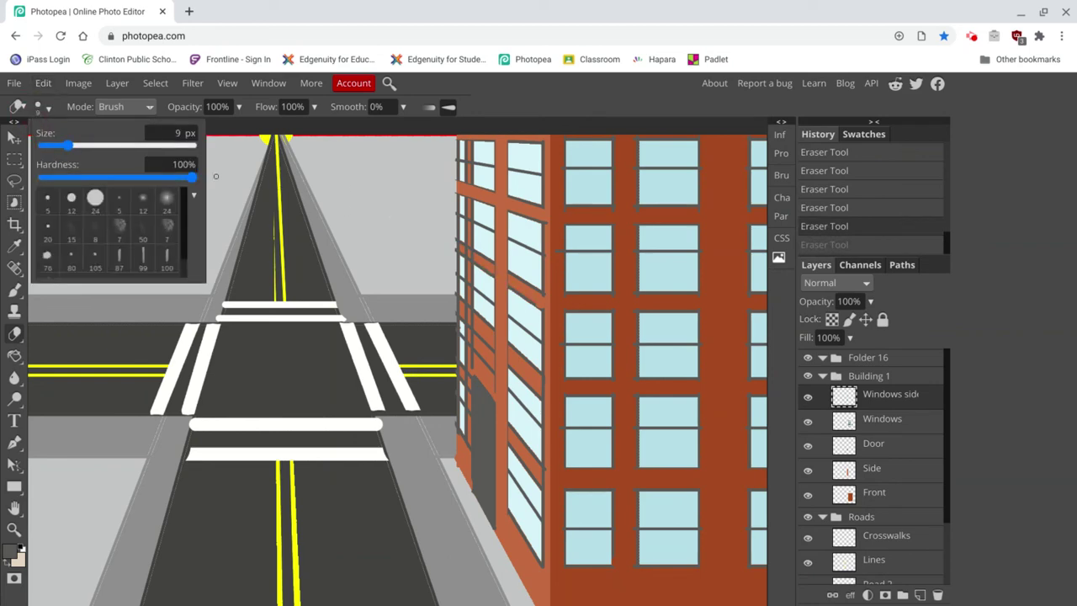
{"action": "left_click", "coordinate": [73, 148]}
{"action": "left_click", "coordinate": [543, 304]}
{"action": "left_click", "coordinate": [533, 308]}
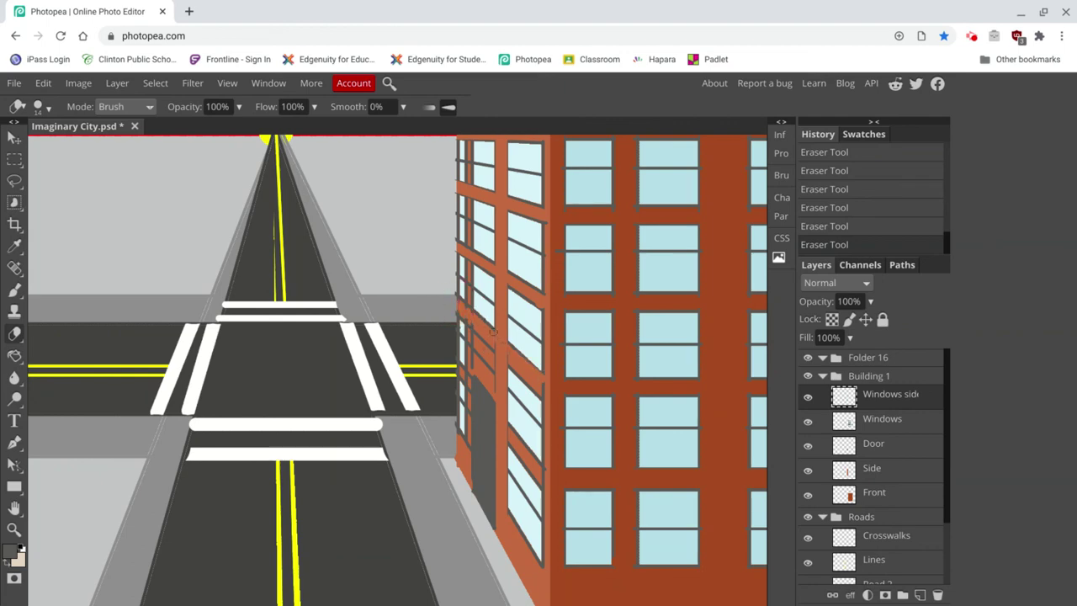
{"action": "left_click", "coordinate": [542, 384]}
{"action": "left_click", "coordinate": [543, 471]}
Erase the grey lines crossing the brick strip between the side wall's two farthest window columns and the stray lines above the door
{"action": "mouse_move", "coordinate": [471, 448]}
{"action": "left_mouse_down"}
{"action": "mouse_move", "coordinate": [487, 407]}
{"action": "mouse_move", "coordinate": [475, 335]}
{"action": "mouse_move", "coordinate": [462, 409]}
{"action": "left_mouse_up"}
{"action": "mouse_move", "coordinate": [472, 451]}
{"action": "left_mouse_down"}
{"action": "mouse_move", "coordinate": [469, 379]}
{"action": "mouse_move", "coordinate": [497, 299]}
{"action": "mouse_move", "coordinate": [486, 245]}
{"action": "left_mouse_up"}
{"action": "key", "text": "ctrl+z"}
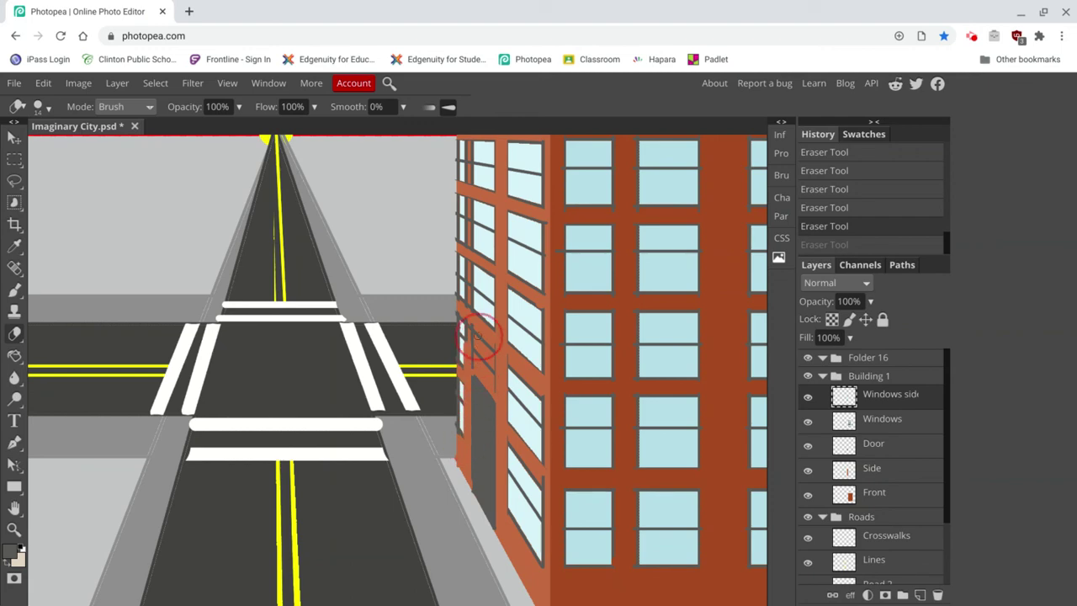
{"action": "left_click_drag", "start_coordinate": [478, 202], "coordinate": [480, 156]}
{"action": "scroll", "coordinate": [480, 157], "scroll_direction": "up", "scroll_amount": 3}
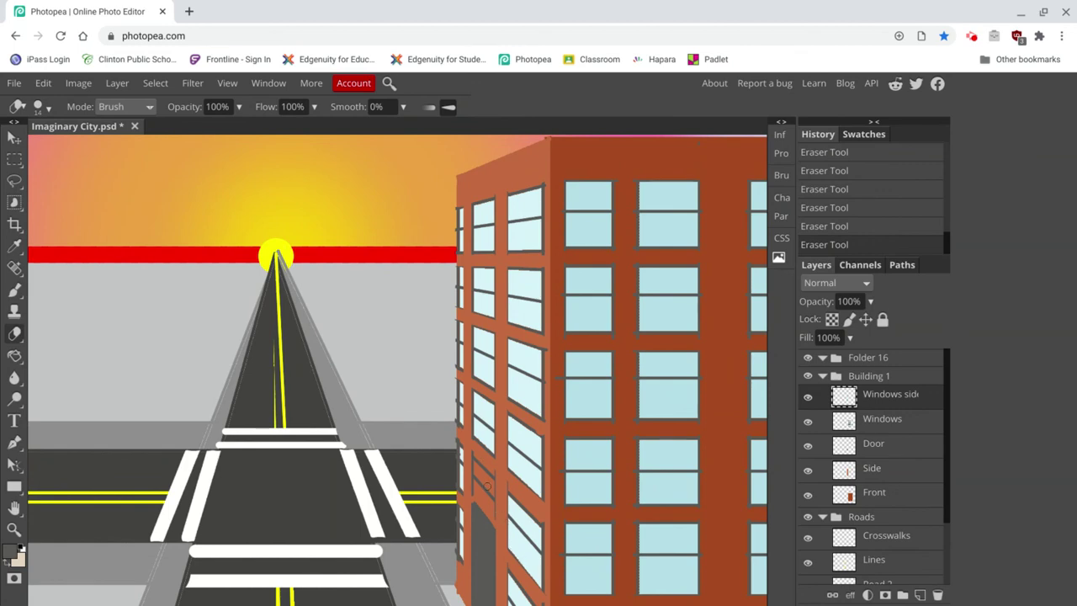
{"action": "mouse_move", "coordinate": [479, 463]}
{"action": "left_mouse_down"}
{"action": "mouse_move", "coordinate": [475, 498]}
{"action": "mouse_move", "coordinate": [502, 518]}
{"action": "mouse_move", "coordinate": [488, 474]}
{"action": "mouse_move", "coordinate": [499, 474]}
{"action": "mouse_move", "coordinate": [491, 496]}
{"action": "mouse_move", "coordinate": [471, 461]}
{"action": "left_mouse_up"}
{"action": "scroll", "coordinate": [462, 539], "scroll_direction": "down", "scroll_amount": 3}
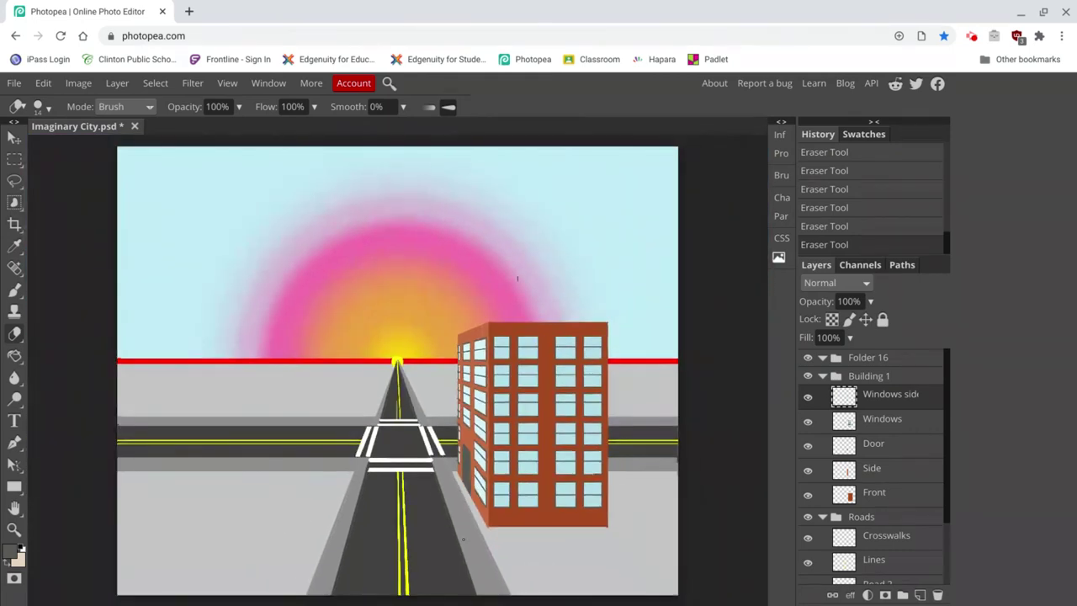